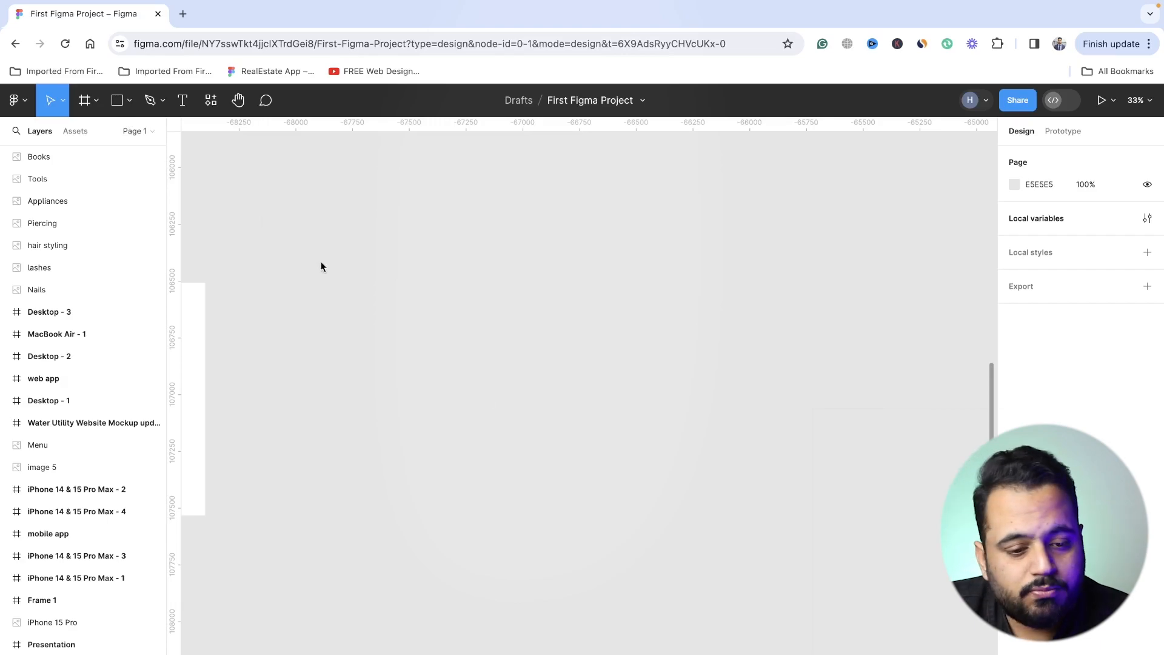
- Place the image IMG_7323.HEIC from the Downloads folder on the empty canvas area beside Desktop - 3
{"action": "left_click", "coordinate": [91, 104]}
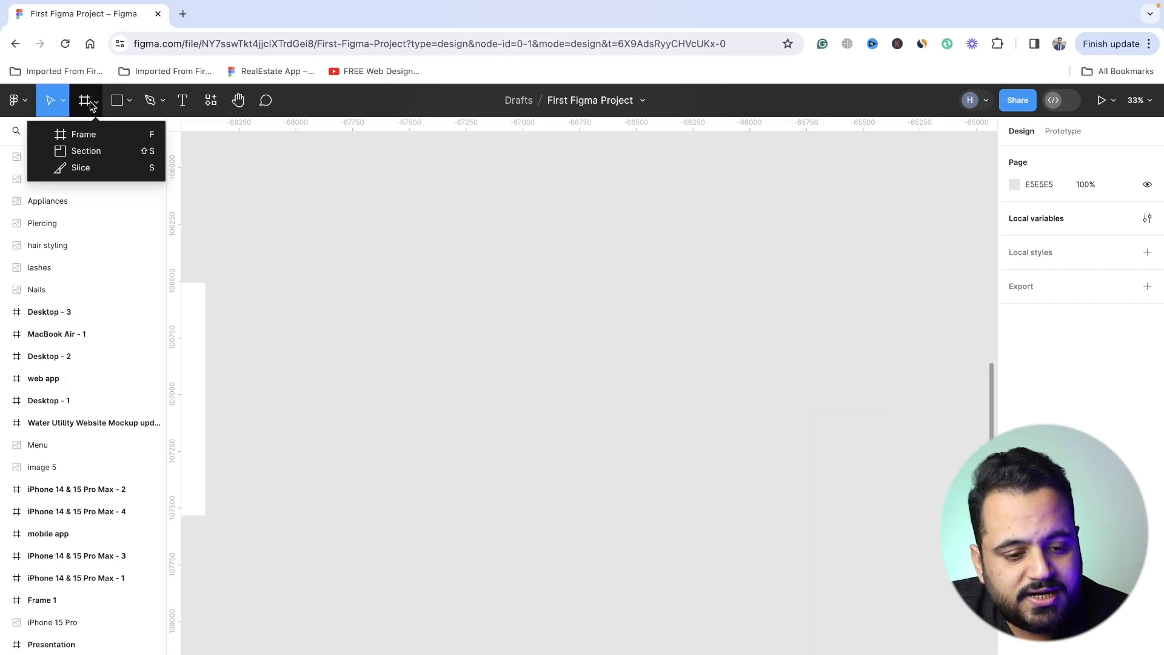
{"action": "left_click", "coordinate": [117, 102]}
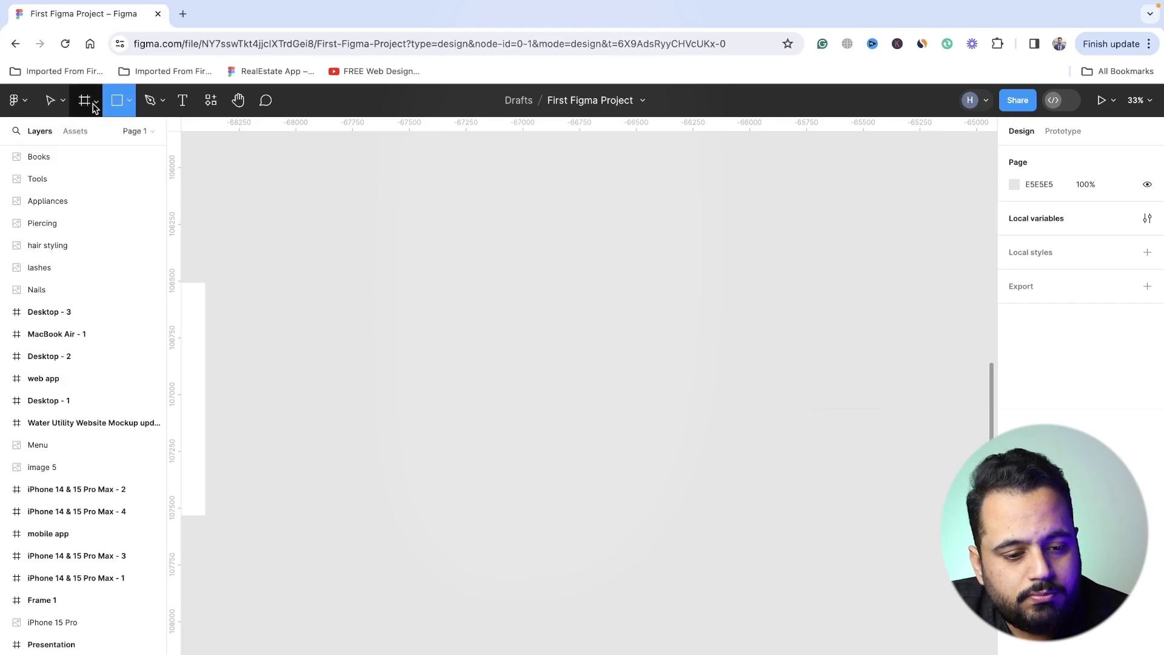
{"action": "left_click", "coordinate": [95, 103]}
{"action": "left_click", "coordinate": [131, 103]}
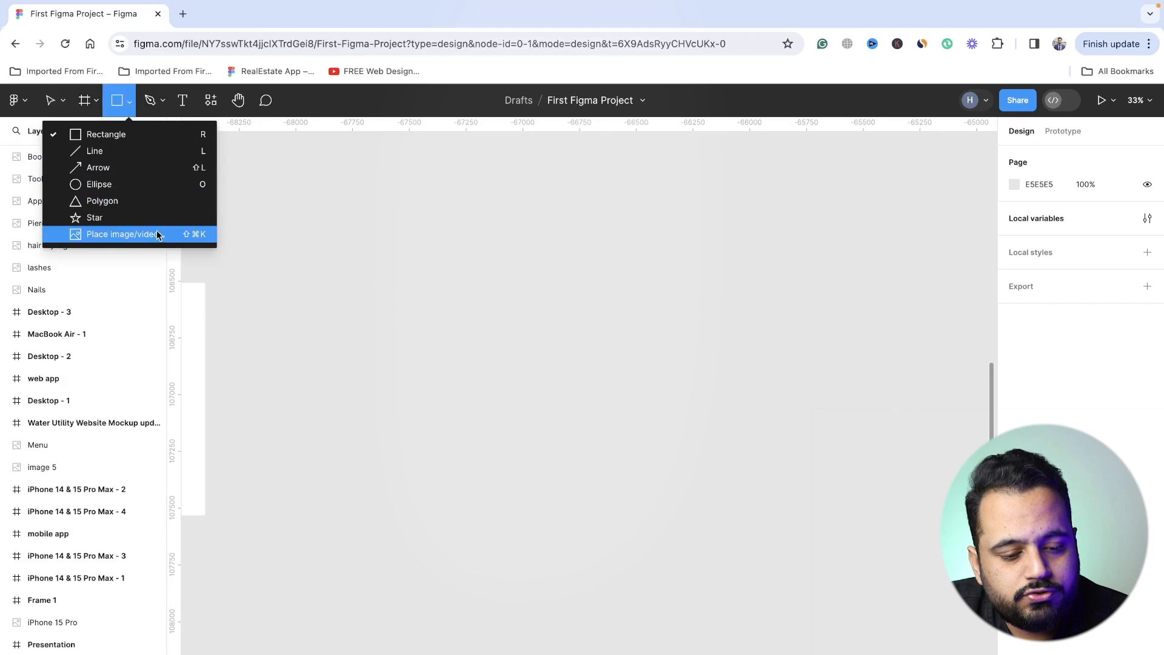
{"action": "left_click", "coordinate": [134, 233]}
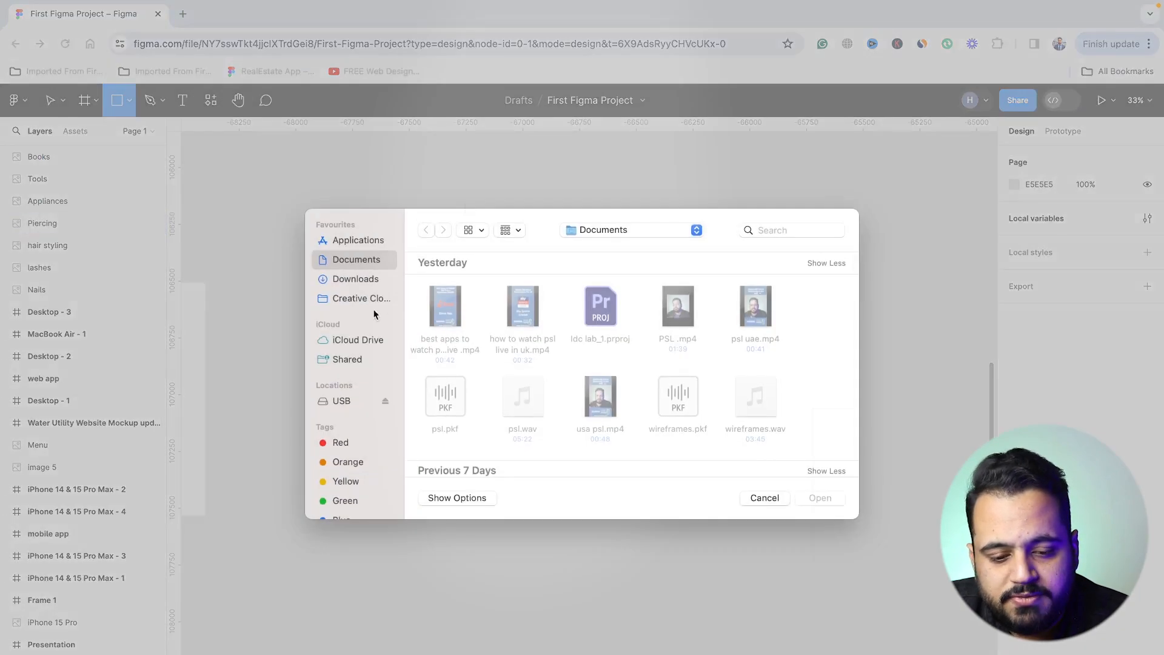
{"action": "left_click", "coordinate": [361, 283]}
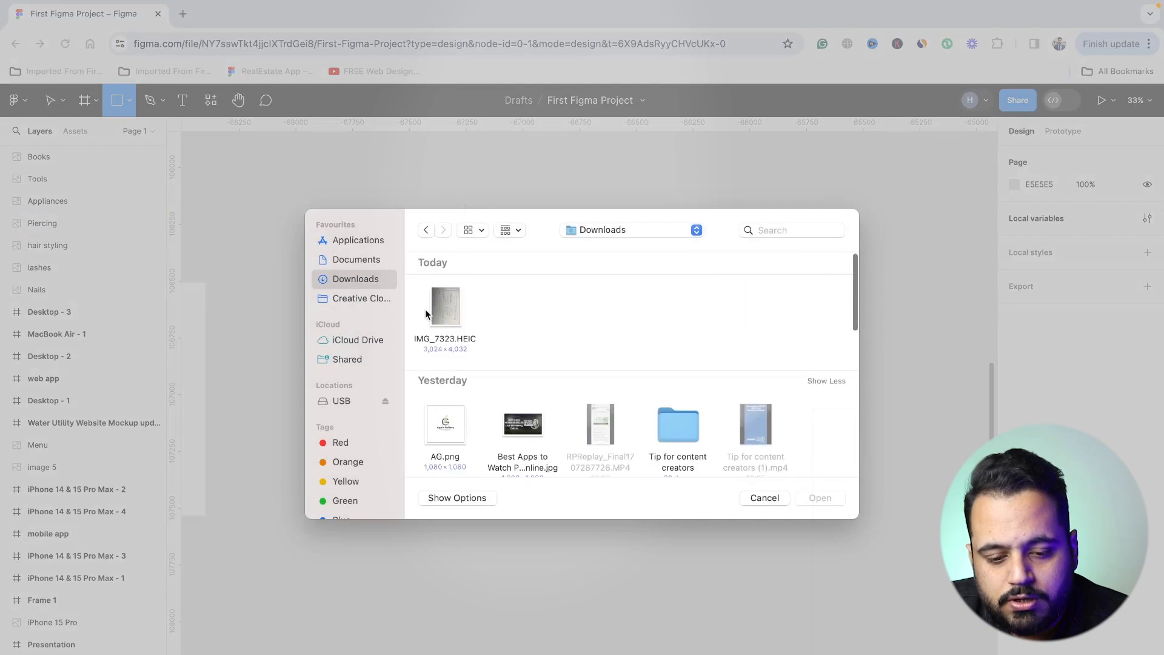
{"action": "double_click", "coordinate": [445, 308]}
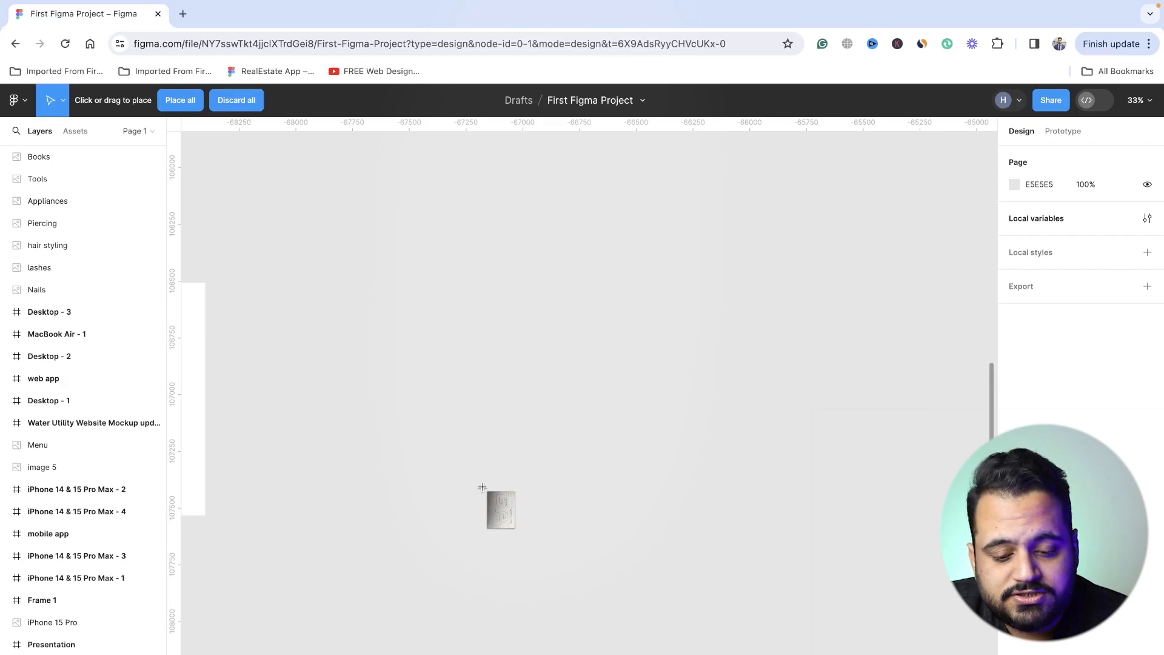
{"action": "left_click", "coordinate": [441, 390]}
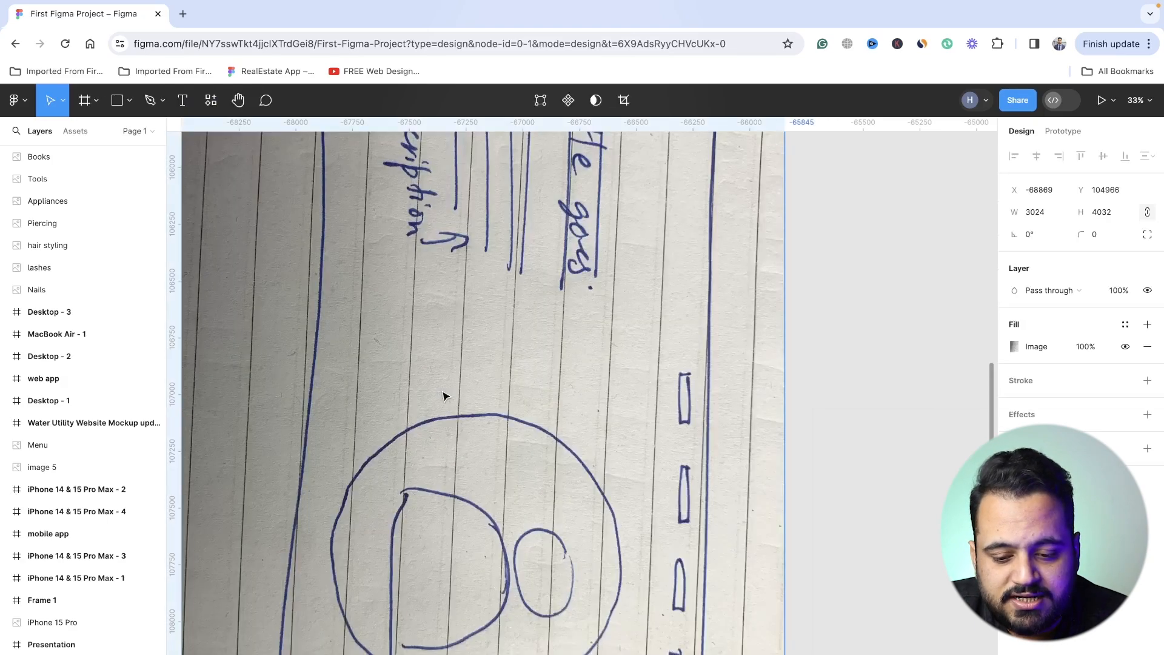
- Shrink the sketch image to about 1652 × 2203 and set it, rotated 90°, on empty canvas well to the right of Desktop - 3
{"action": "scroll", "coordinate": [659, 317], "scroll_direction": "down", "scroll_amount": 5}
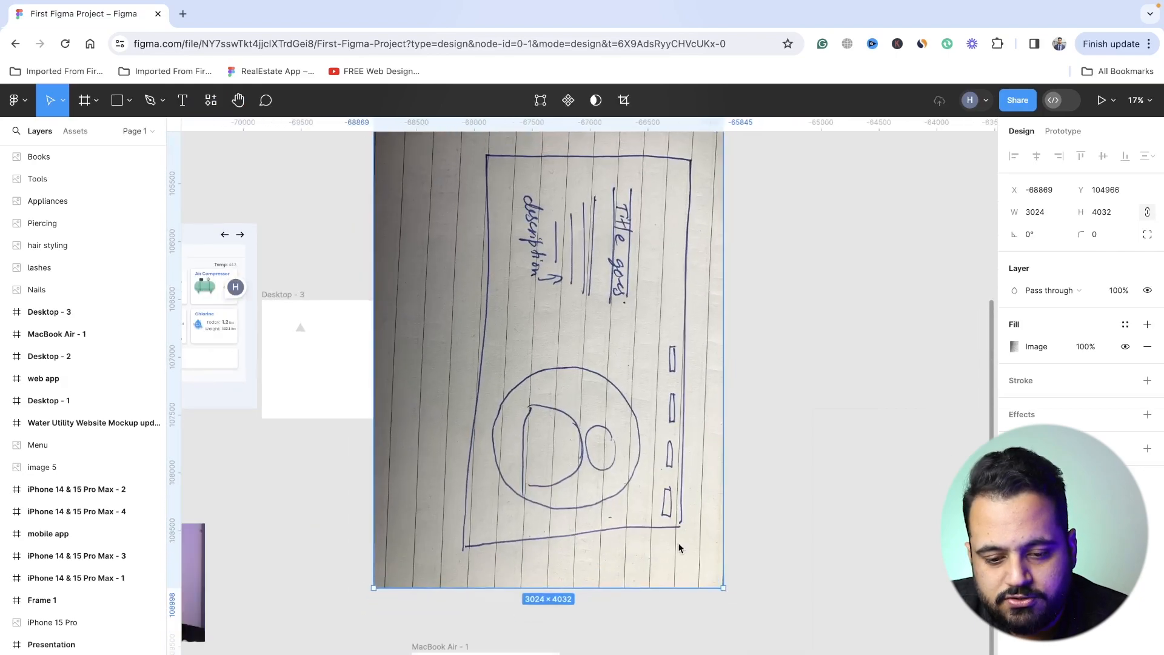
{"action": "mouse_move", "coordinate": [723, 424]}
{"action": "left_mouse_down"}
{"action": "mouse_move", "coordinate": [602, 384]}
{"action": "mouse_move", "coordinate": [567, 291]}
{"action": "left_mouse_up"}
{"action": "mouse_move", "coordinate": [569, 380]}
{"action": "left_mouse_down"}
{"action": "mouse_move", "coordinate": [616, 338]}
{"action": "mouse_move", "coordinate": [631, 226]}
{"action": "mouse_move", "coordinate": [575, 166]}
{"action": "left_mouse_up"}
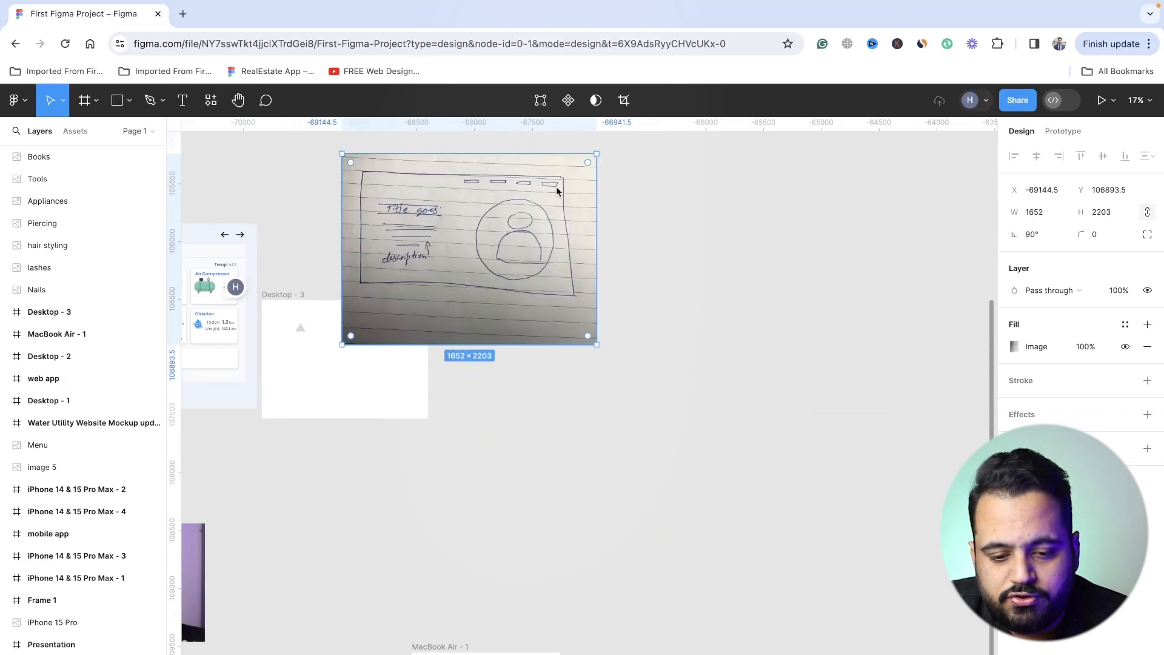
{"action": "mouse_move", "coordinate": [515, 226]}
{"action": "left_mouse_down"}
{"action": "mouse_move", "coordinate": [612, 223]}
{"action": "mouse_move", "coordinate": [789, 254]}
{"action": "mouse_move", "coordinate": [871, 305]}
{"action": "left_mouse_up"}
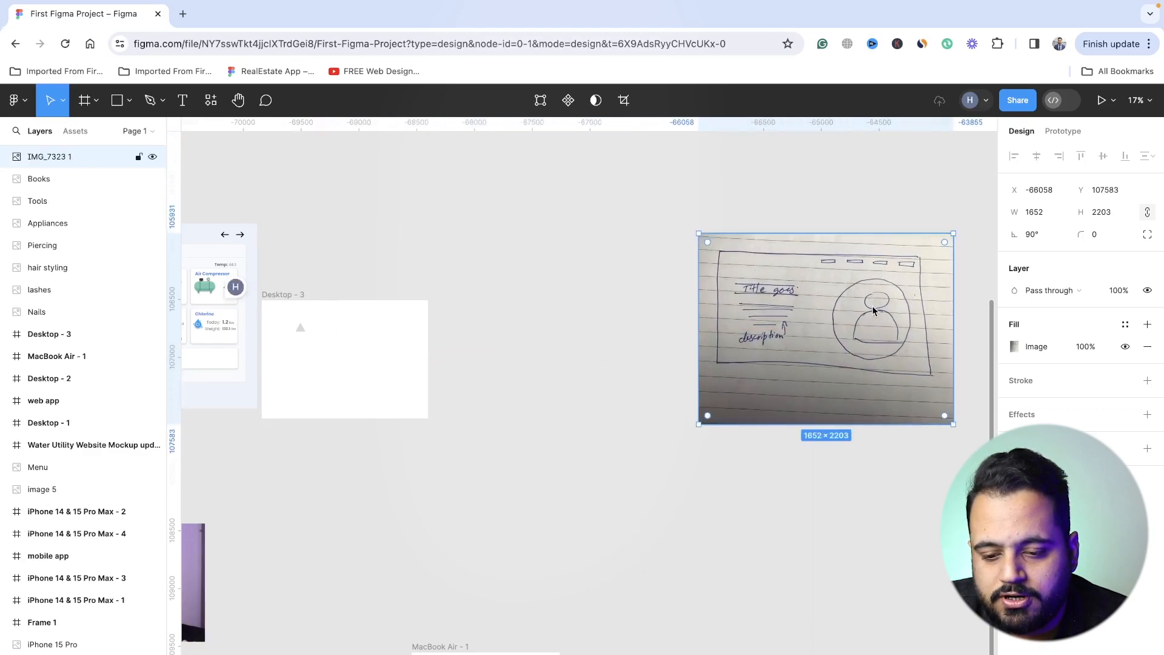
{"action": "scroll", "coordinate": [872, 305], "scroll_direction": "up", "scroll_amount": 5, "text": "ctrl"}
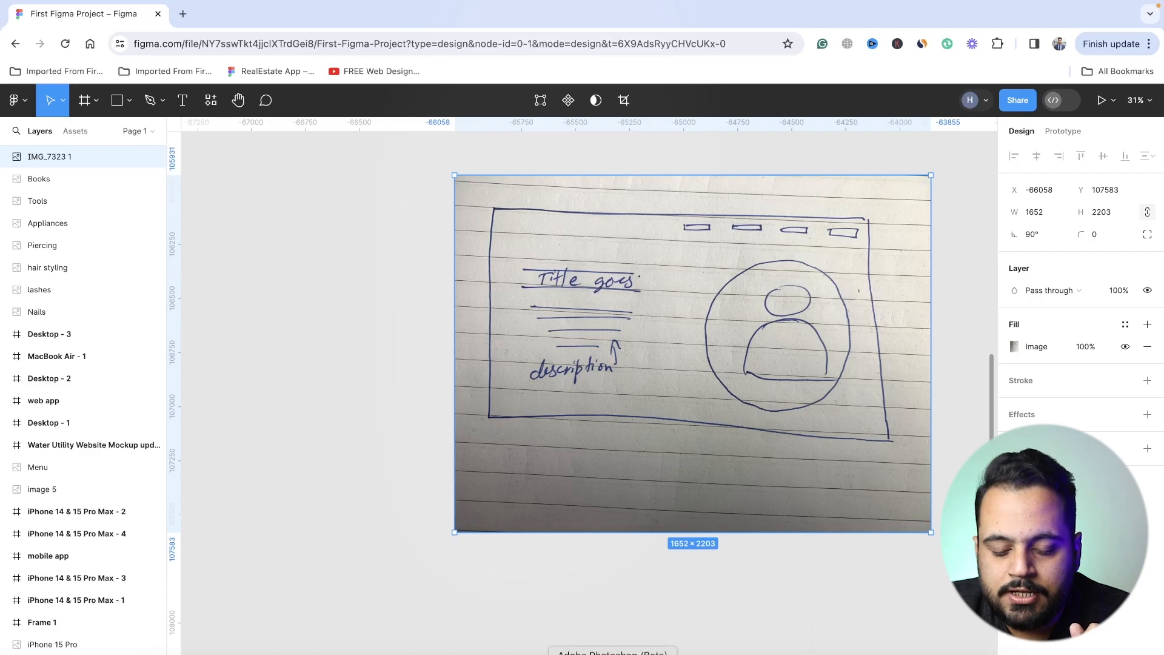
- Switch to Photoshop and extend the profile picture's canvas to about 8011 × 4802 px with the Crop tool, mostly on the portrait's left side
{"action": "left_click", "coordinate": [612, 654]}
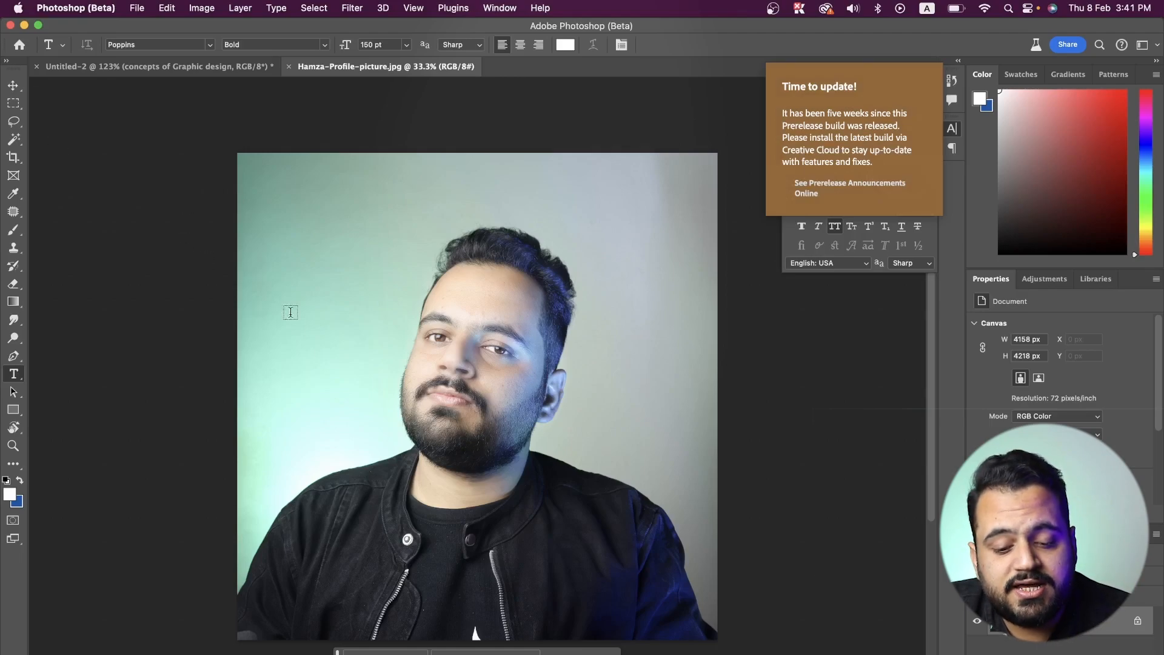
{"action": "scroll", "coordinate": [290, 311], "scroll_direction": "down", "scroll_amount": 3}
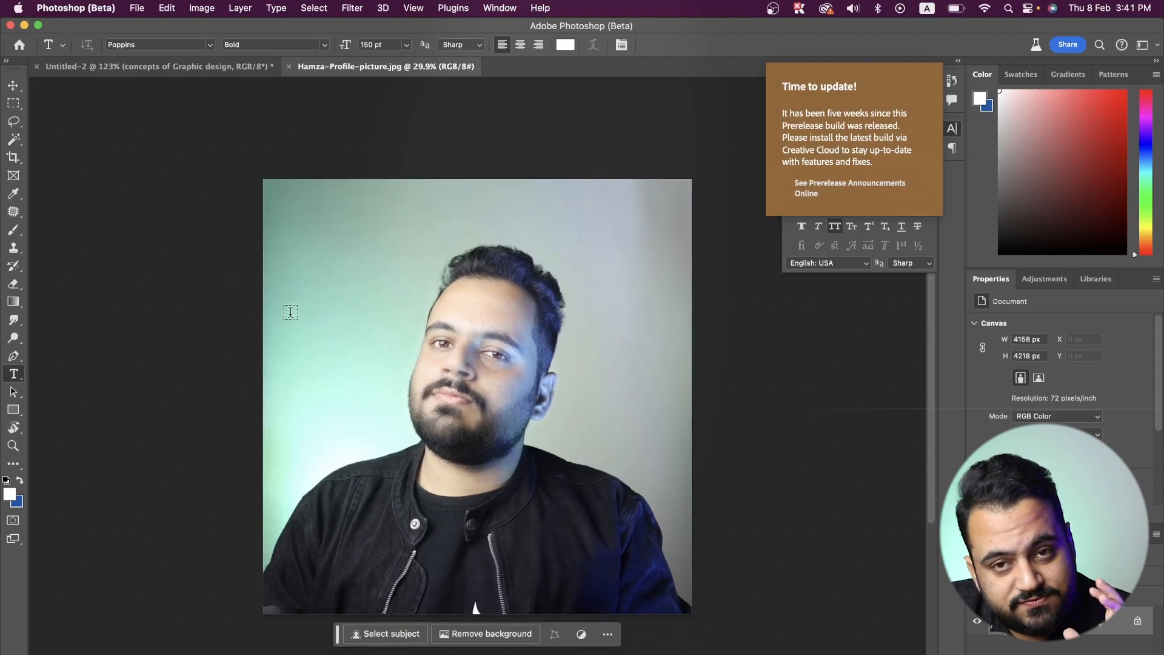
{"action": "scroll", "coordinate": [291, 311], "scroll_direction": "down", "scroll_amount": 1}
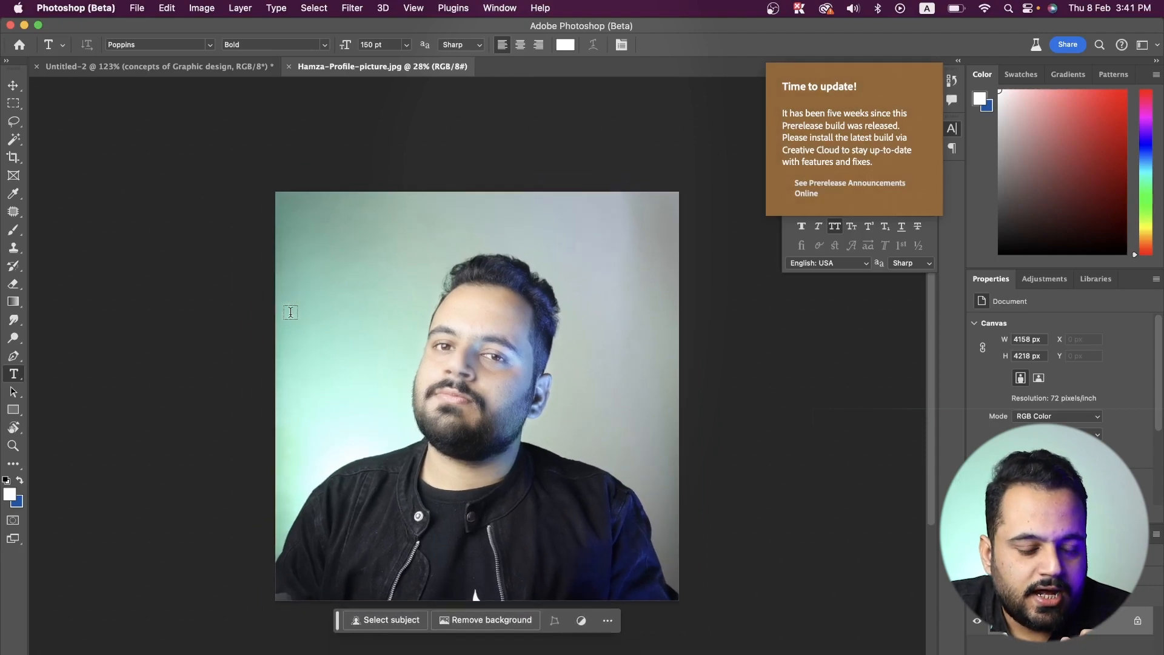
{"action": "scroll", "coordinate": [291, 312], "scroll_direction": "left", "scroll_amount": 2}
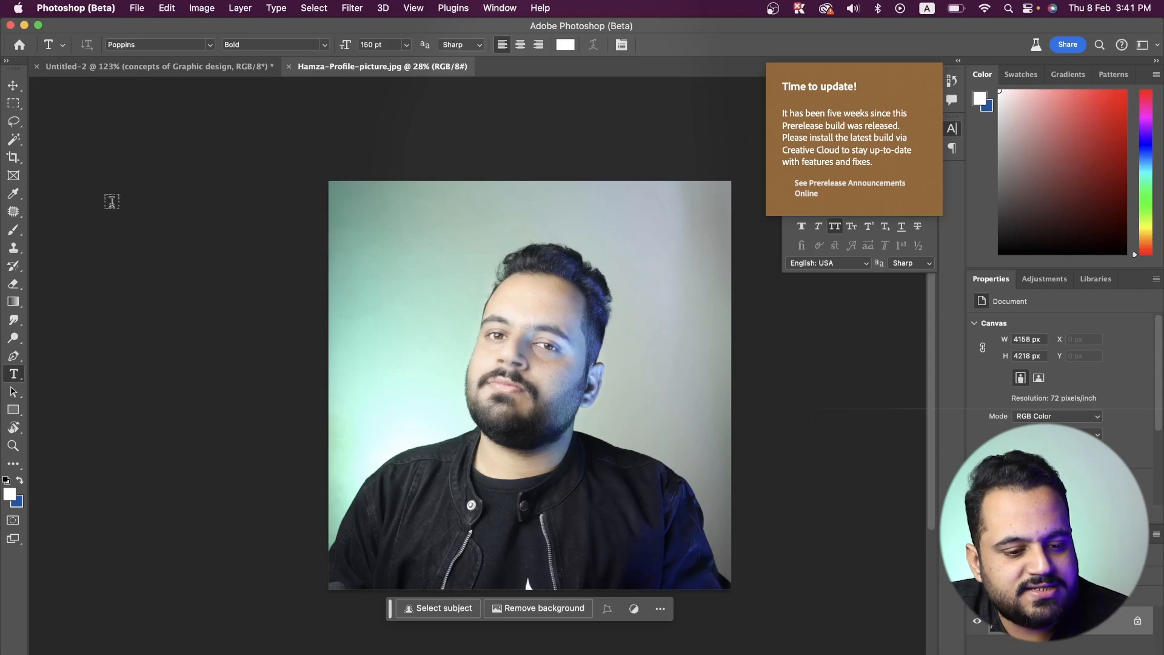
{"action": "left_click", "coordinate": [13, 157]}
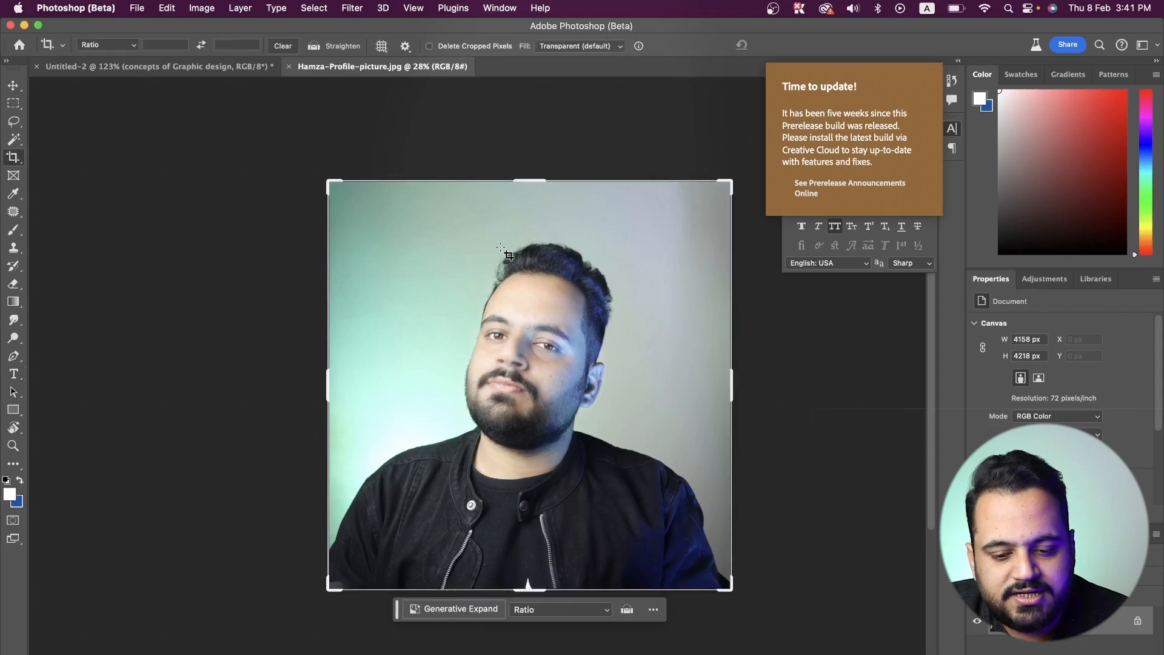
{"action": "scroll", "coordinate": [490, 317], "scroll_direction": "down", "scroll_amount": 3}
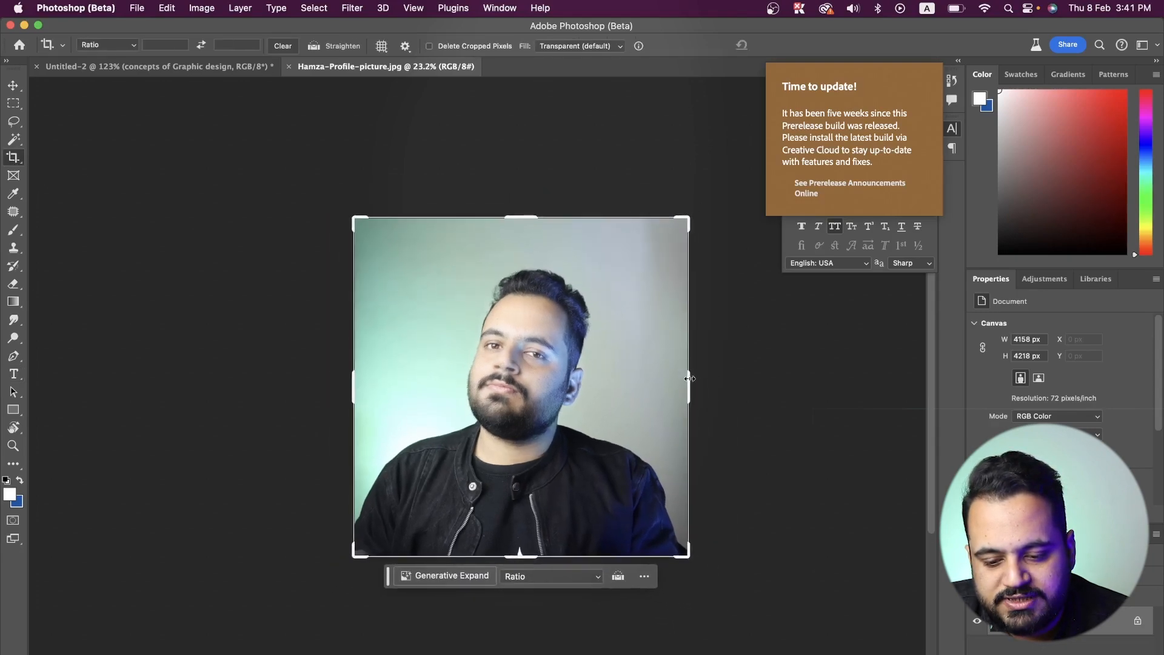
{"action": "left_click_drag", "start_coordinate": [689, 378], "coordinate": [711, 382]}
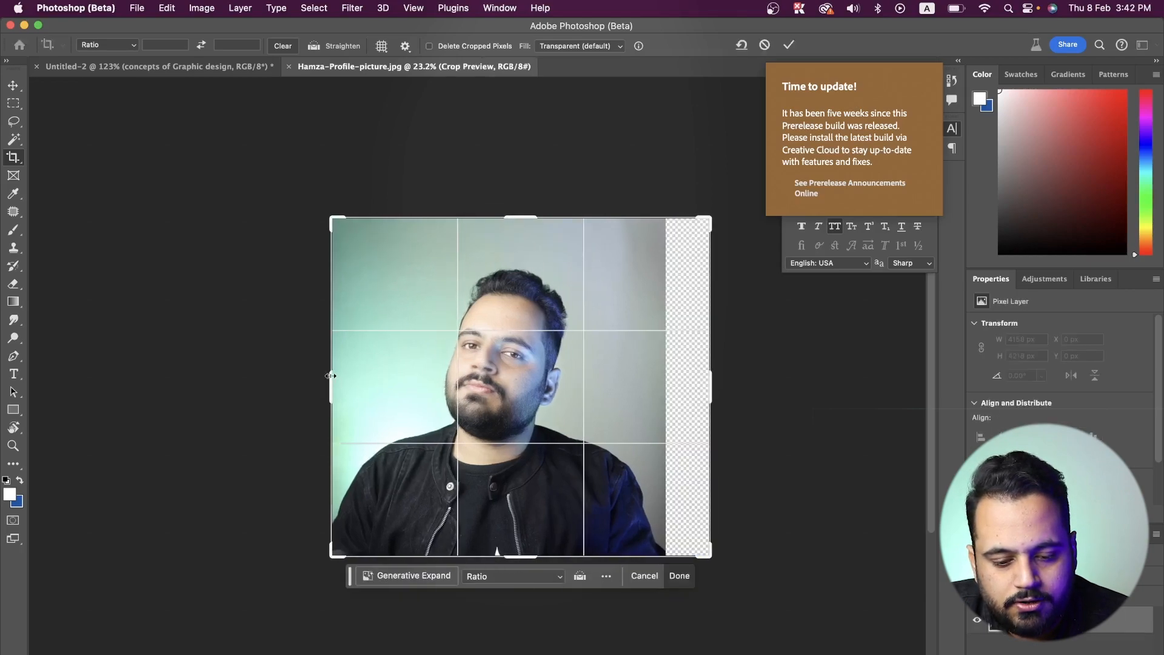
{"action": "left_click_drag", "start_coordinate": [331, 376], "coordinate": [197, 397]}
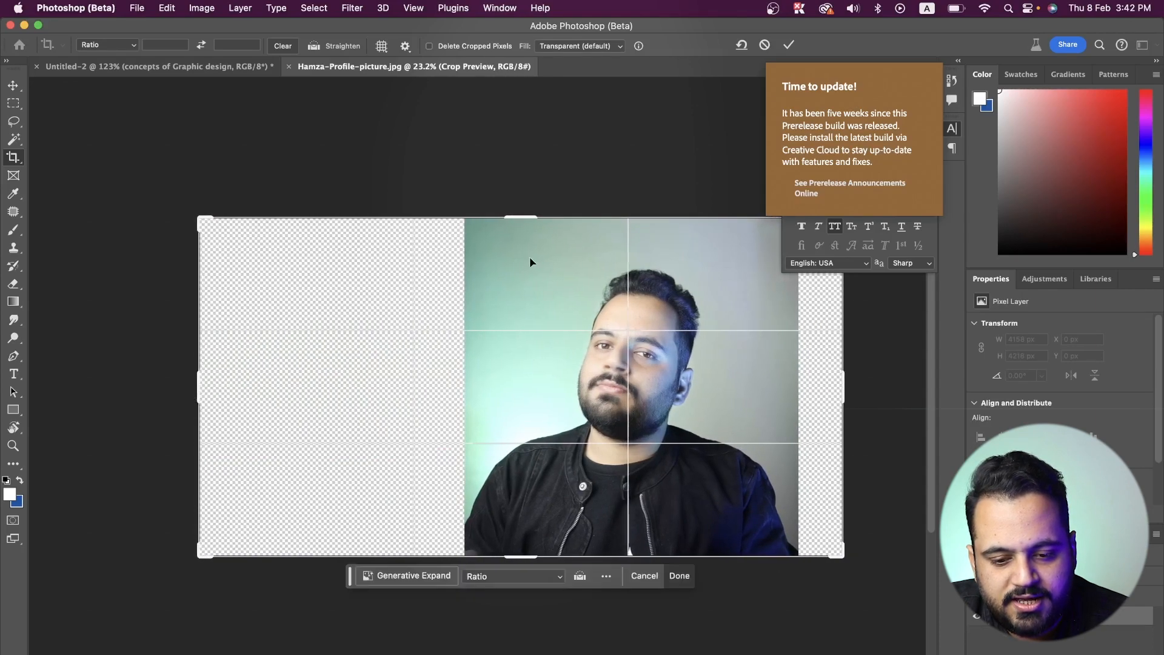
{"action": "left_click_drag", "start_coordinate": [525, 219], "coordinate": [525, 195]}
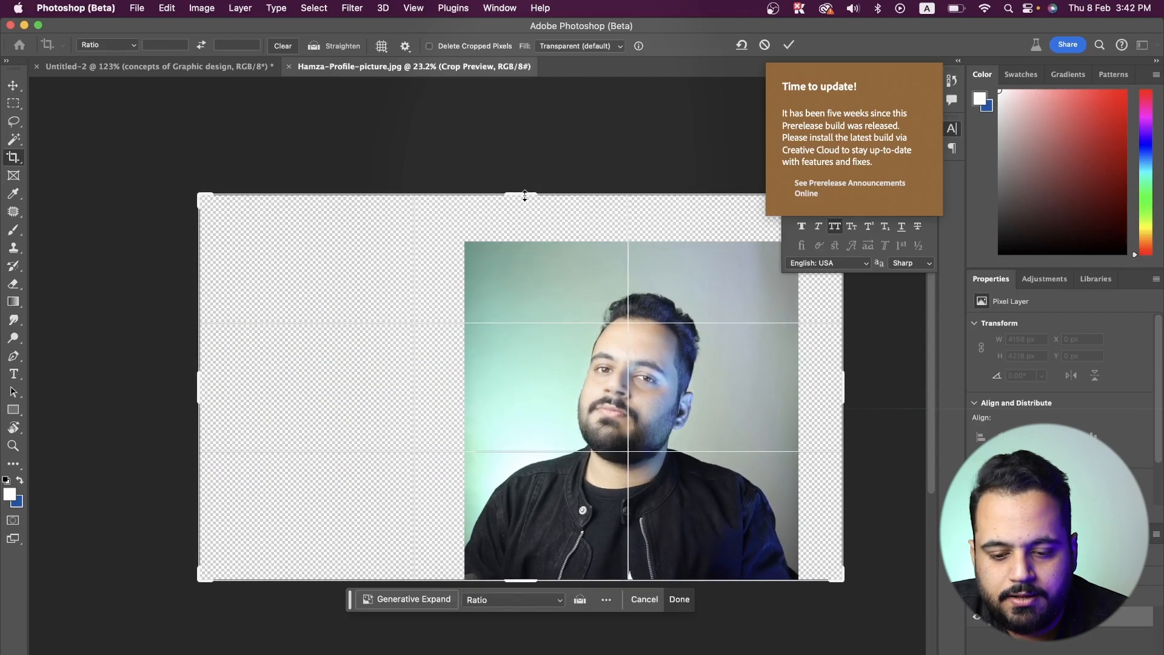
{"action": "left_click", "coordinate": [788, 44]}
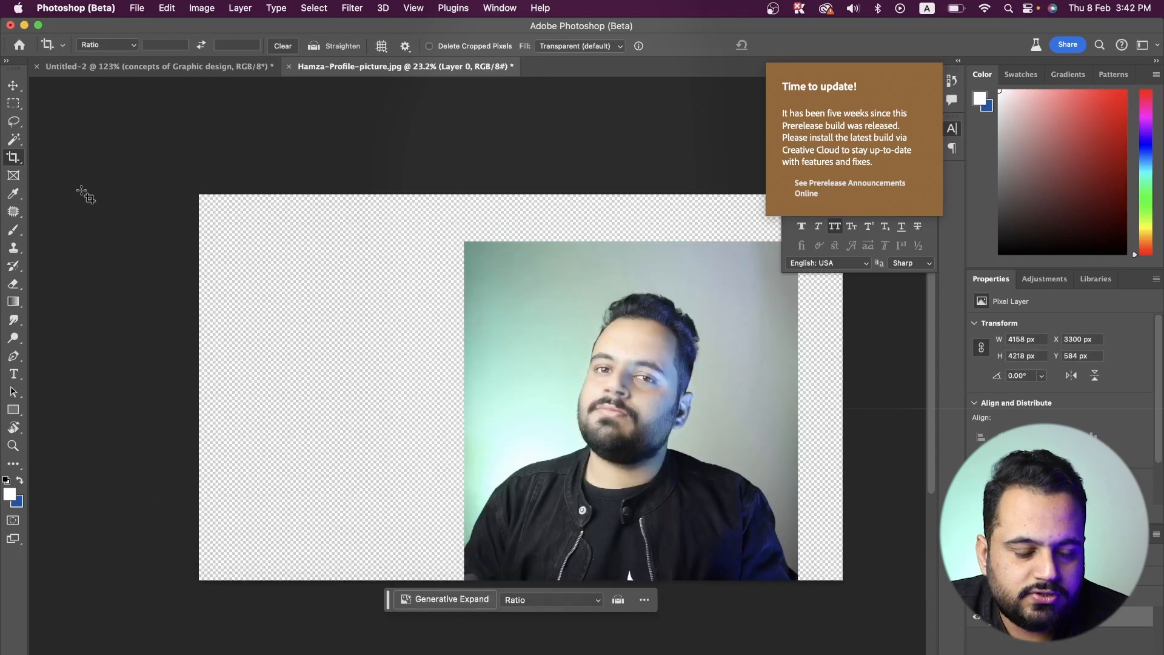
- Select the transparent strip right of the portrait, about 624 px wide and full height, and fill it with Generative Fill without a prompt
{"action": "left_click", "coordinate": [14, 103]}
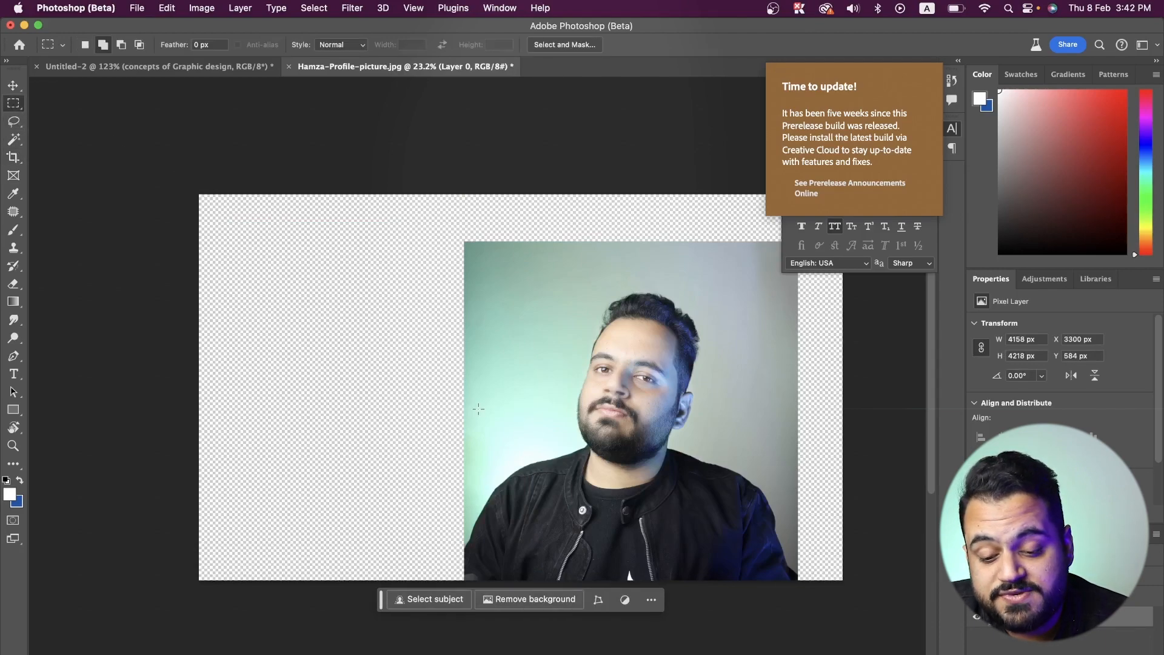
{"action": "scroll", "coordinate": [461, 415], "scroll_direction": "down", "scroll_amount": 2}
{"action": "scroll", "coordinate": [478, 410], "scroll_direction": "down", "scroll_amount": 3}
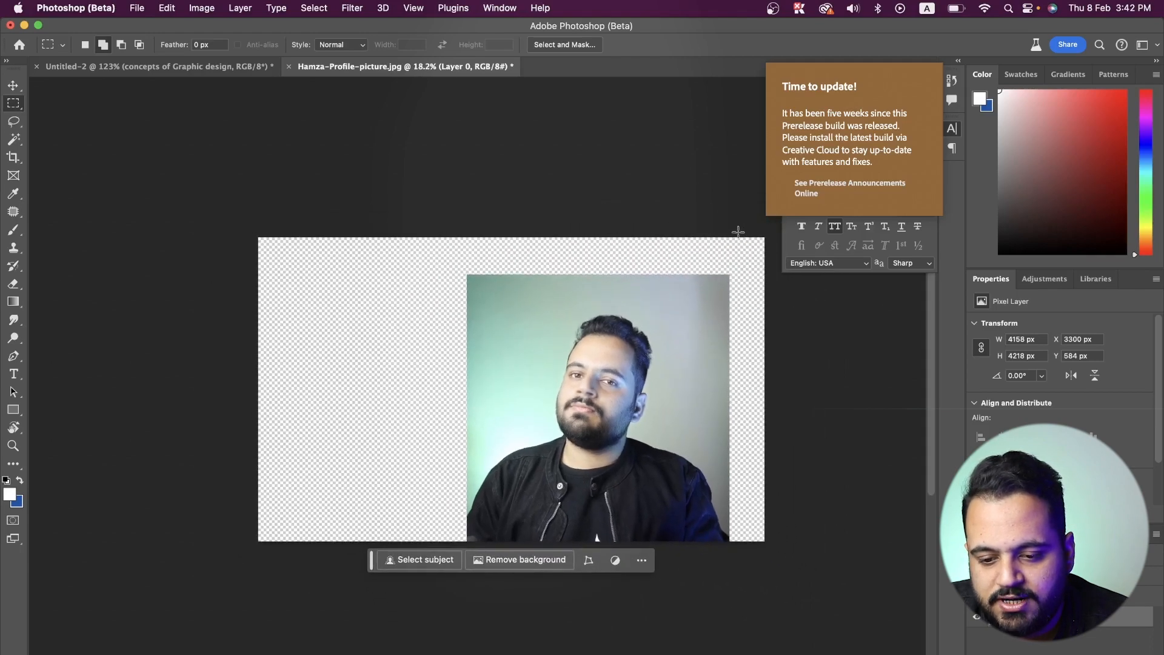
{"action": "left_click_drag", "start_coordinate": [725, 232], "coordinate": [809, 549]}
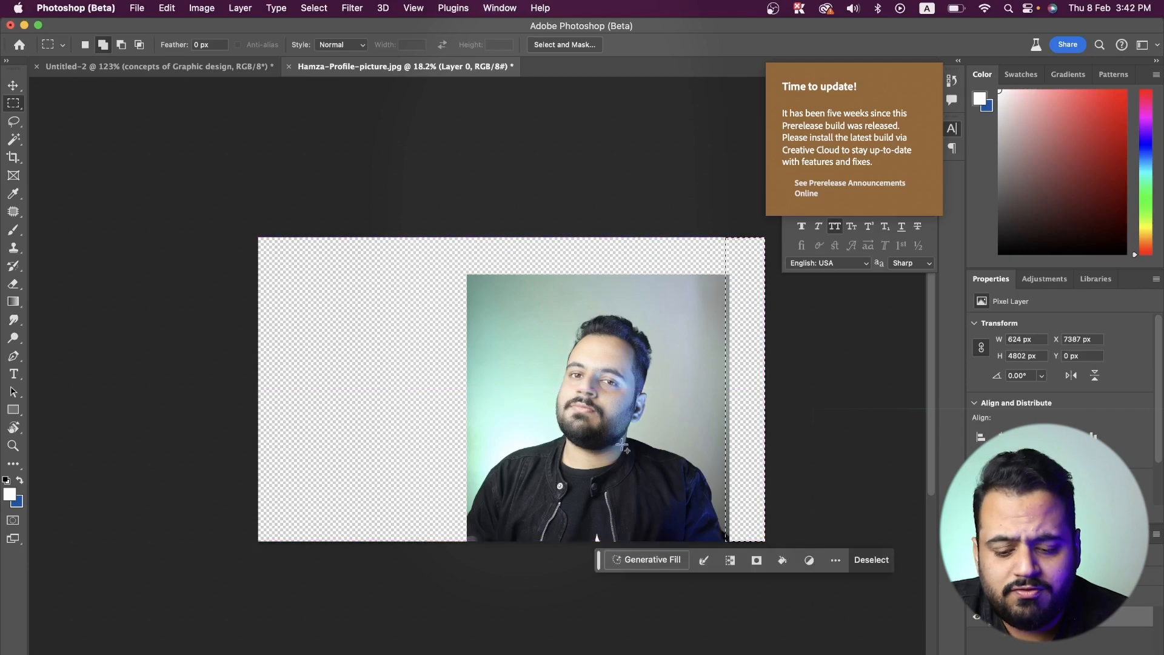
{"action": "left_click", "coordinate": [661, 558]}
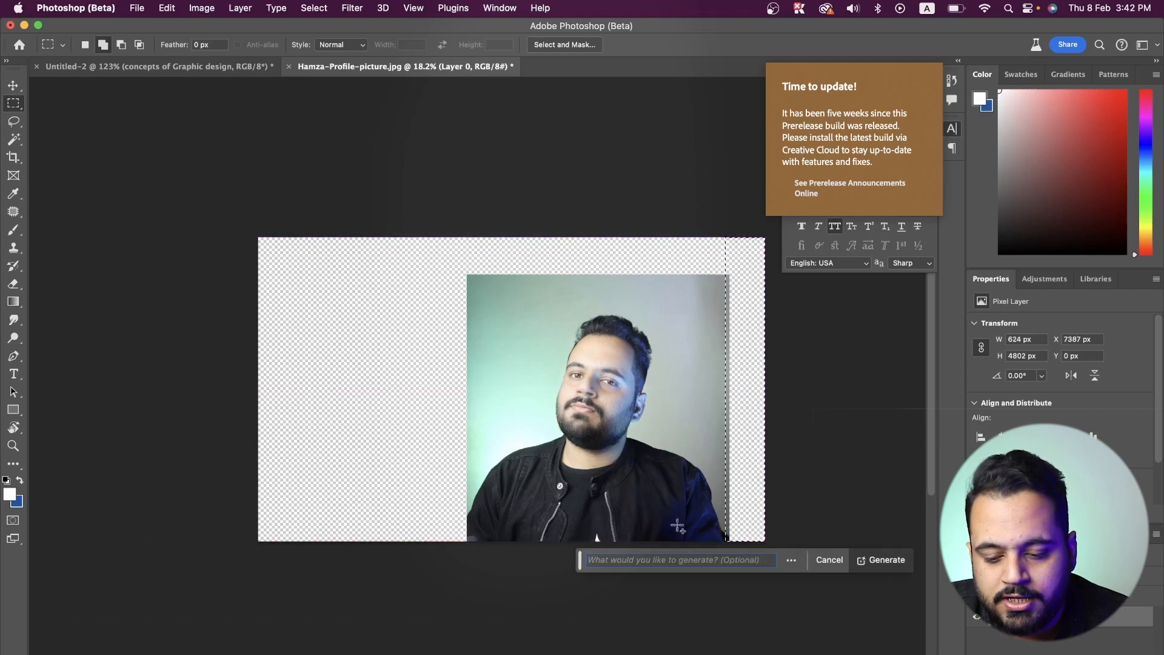
{"action": "left_click", "coordinate": [895, 562]}
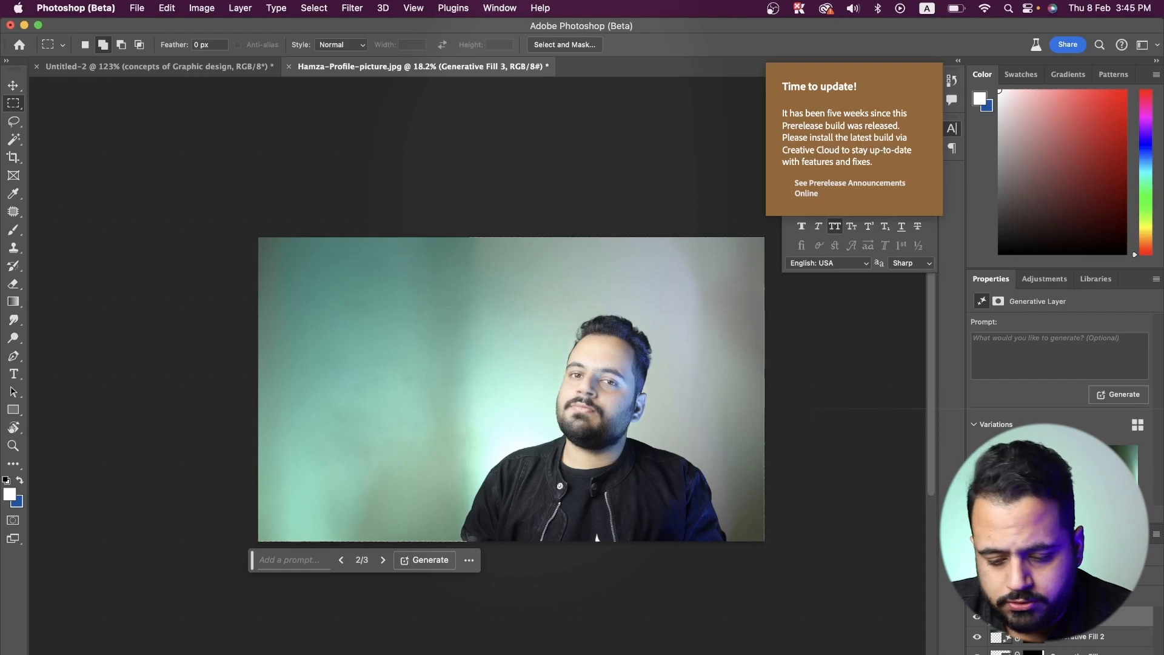
- Select the visible background seam left of the portrait and blend it with Generative Fill, leaving the prompt empty
{"action": "left_click_drag", "start_coordinate": [406, 226], "coordinate": [491, 482]}
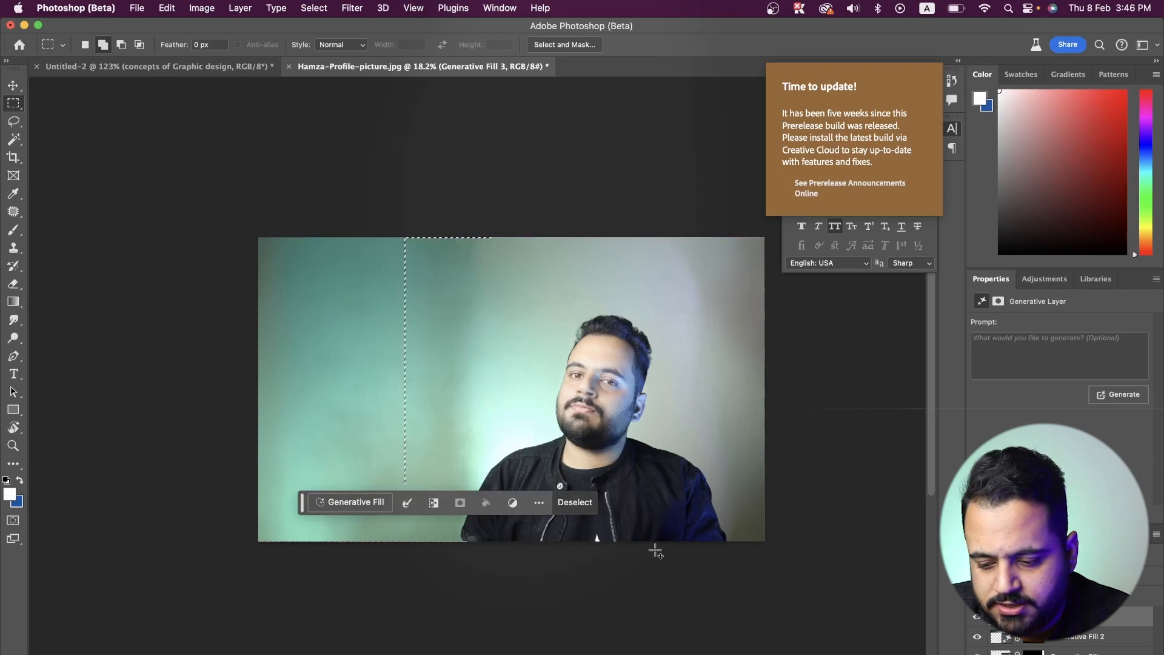
{"action": "left_click", "coordinate": [323, 506]}
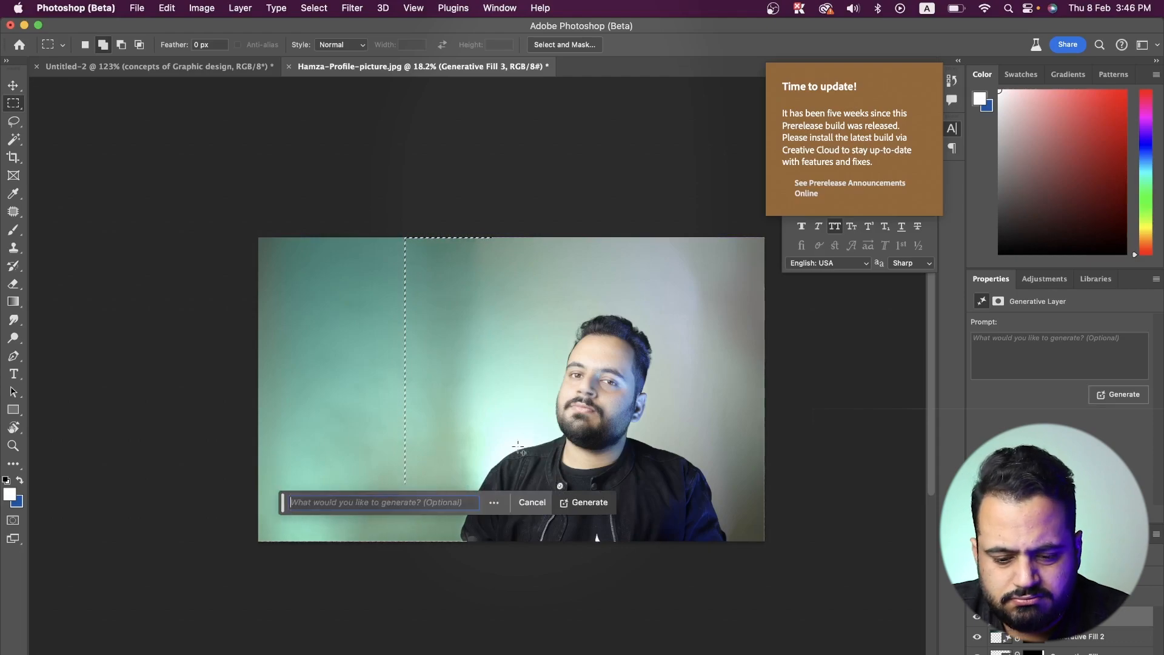
{"action": "left_click", "coordinate": [597, 500]}
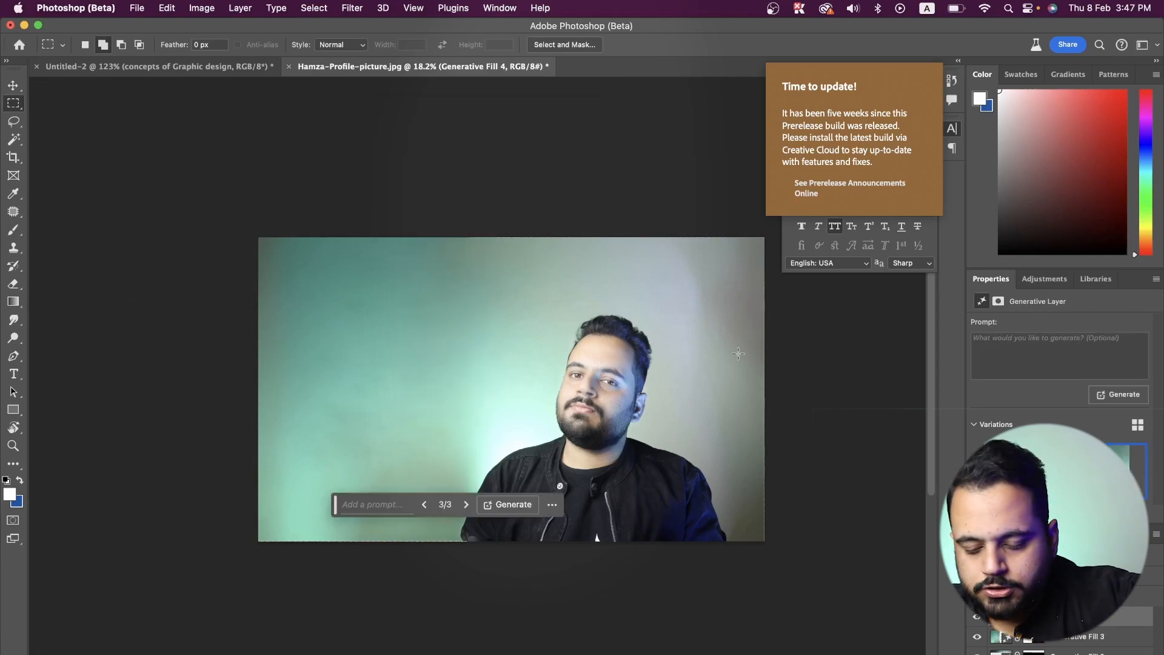
{"action": "scroll", "coordinate": [737, 353], "scroll_direction": "up", "scroll_amount": 5}
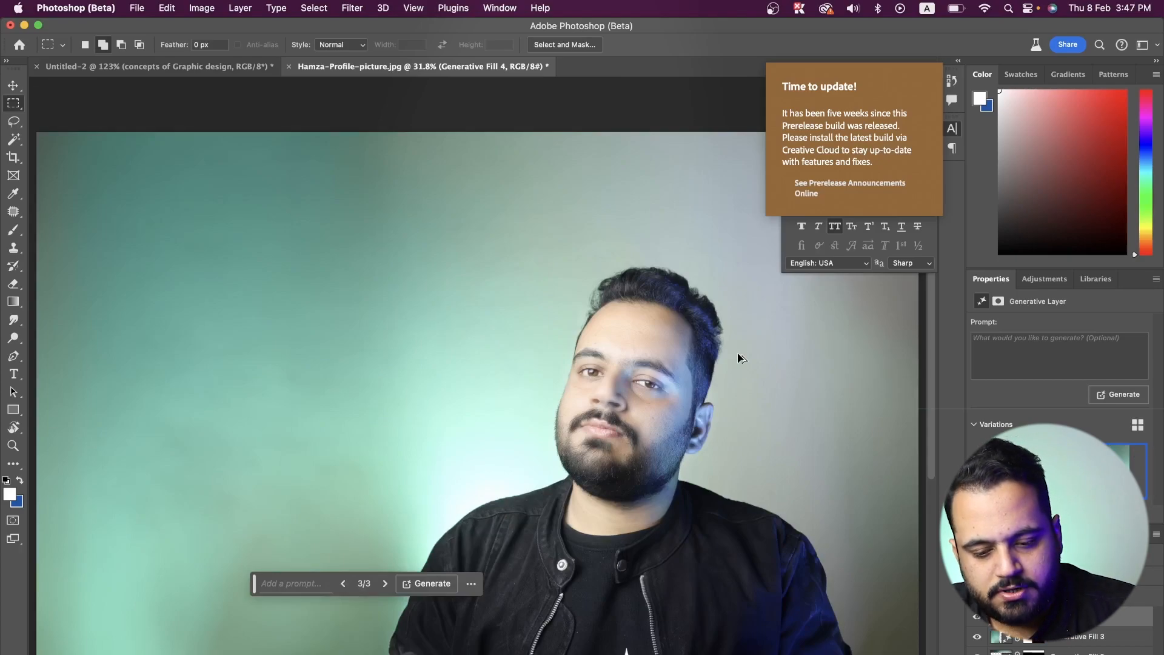
- Export the extended portrait for web as a Very High quality JPEG named "hero section" in Documents
{"action": "key", "text": "super+s"}
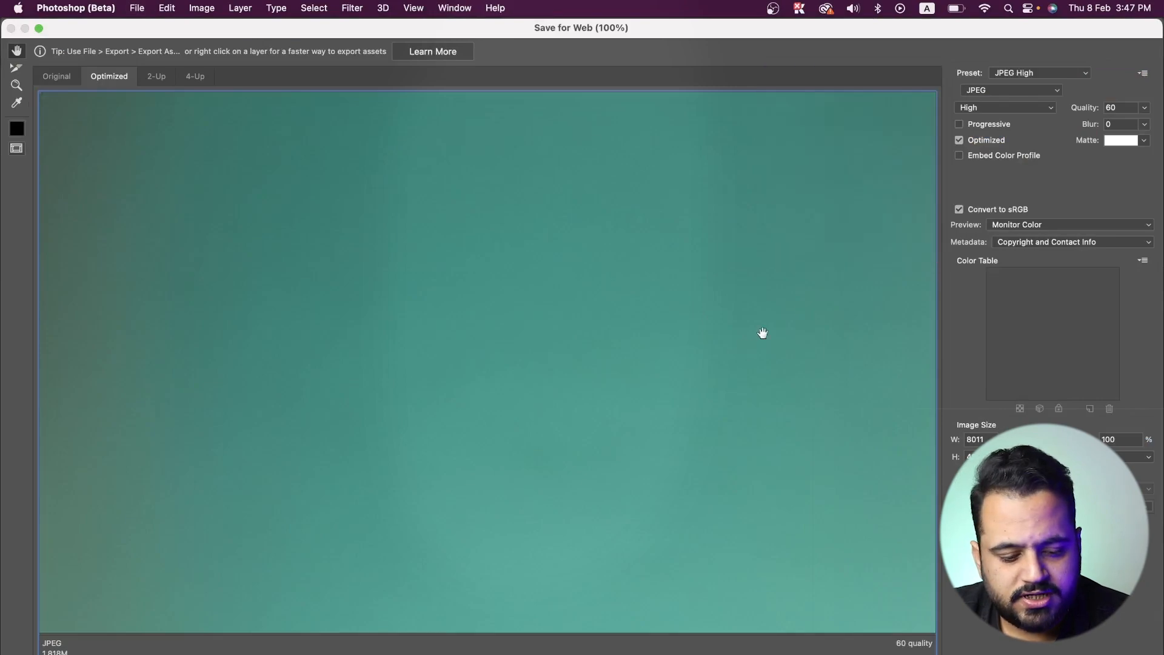
{"action": "left_click", "coordinate": [987, 108]}
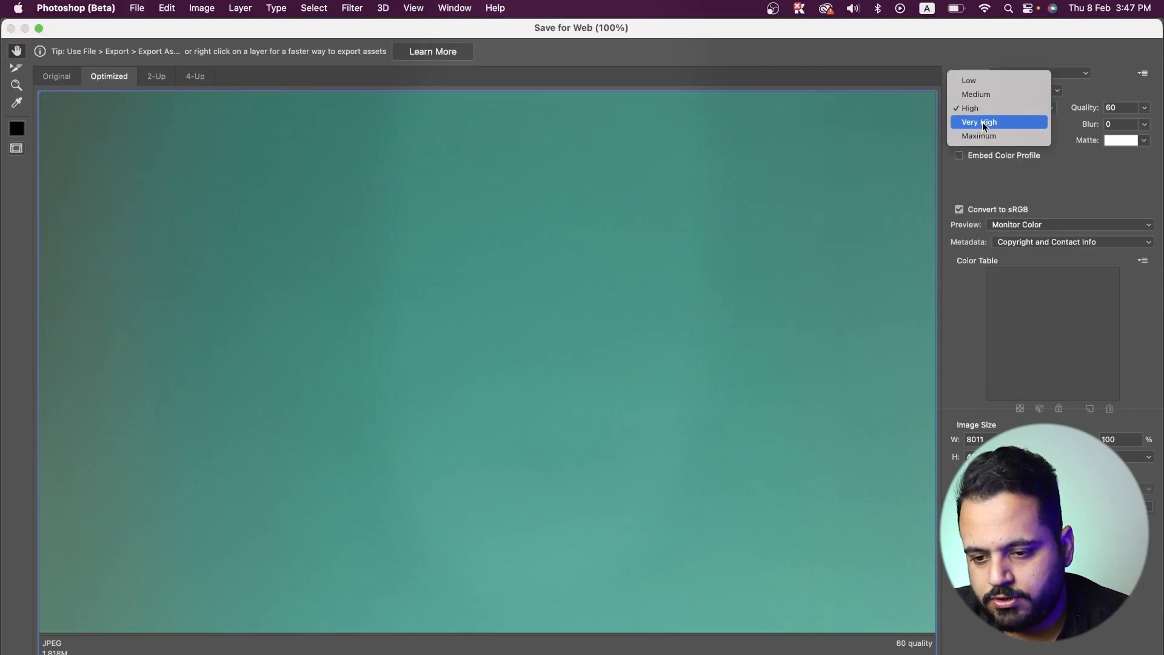
{"action": "left_click", "coordinate": [983, 123]}
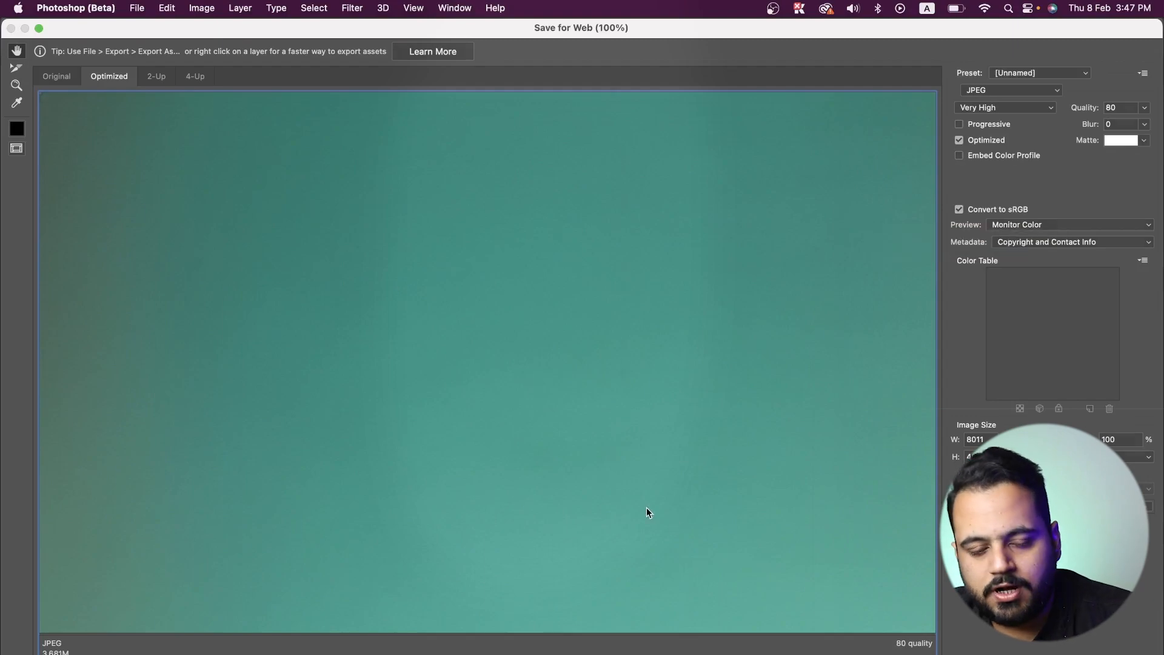
{"action": "key", "text": "Return"}
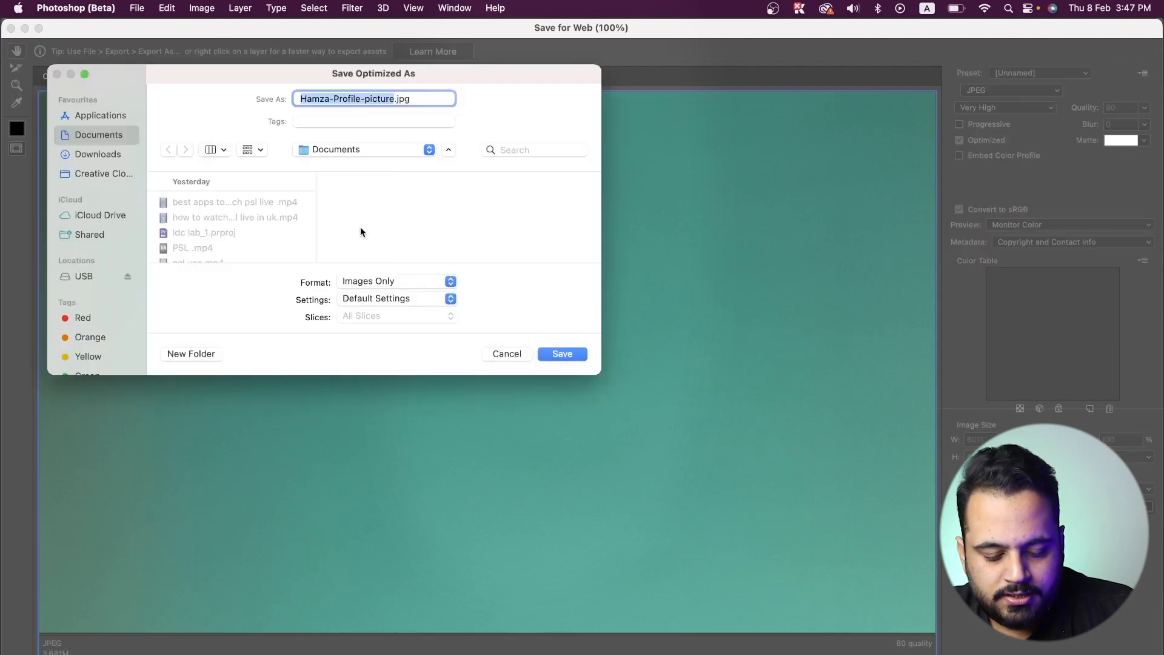
{"action": "type", "text": "hero s"}
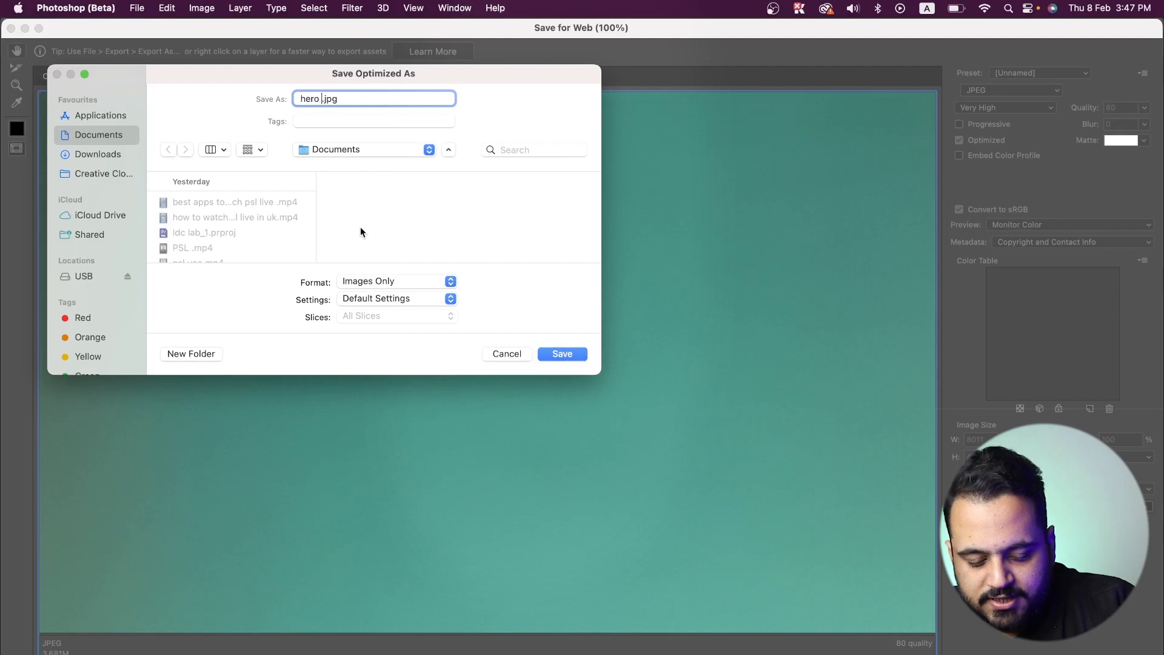
{"action": "type", "text": "ection"}
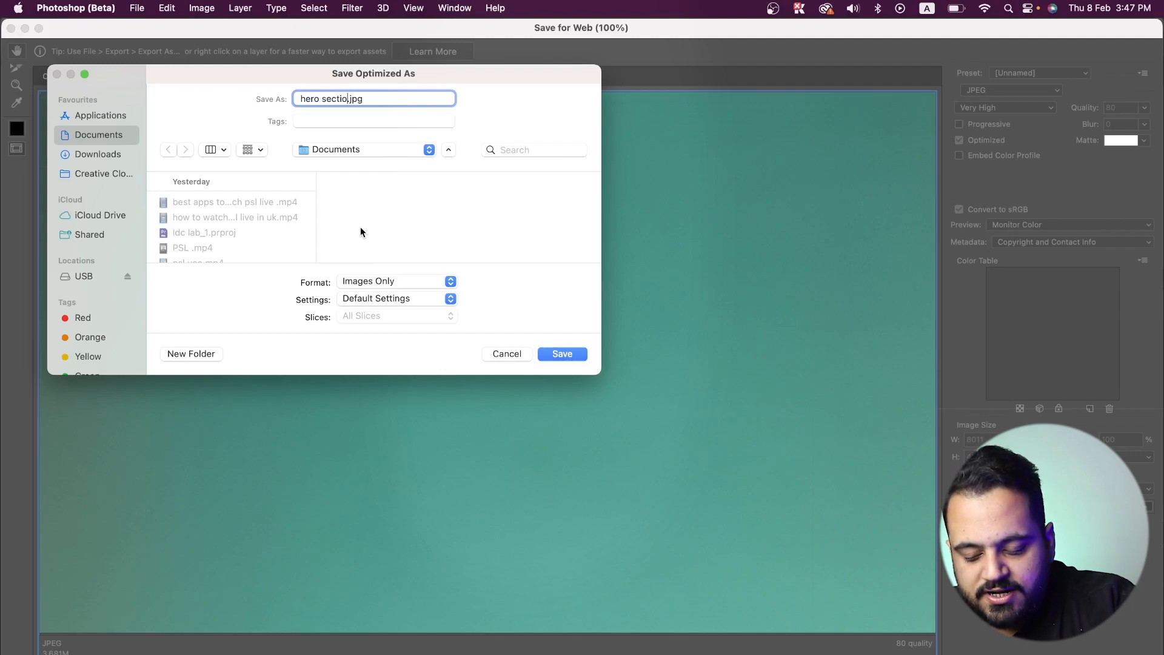
{"action": "key", "text": "Return"}
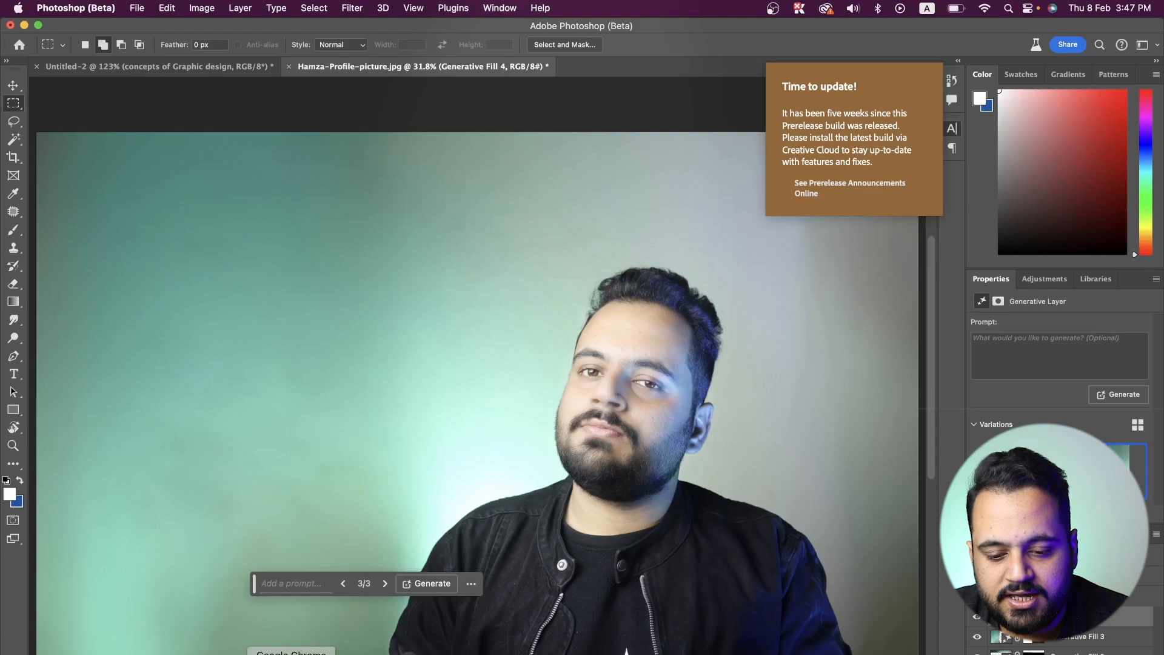
- Switch to the Figma project in Chrome and delete the grey triangle from the Desktop - 3 frame
{"action": "left_click", "coordinate": [291, 654]}
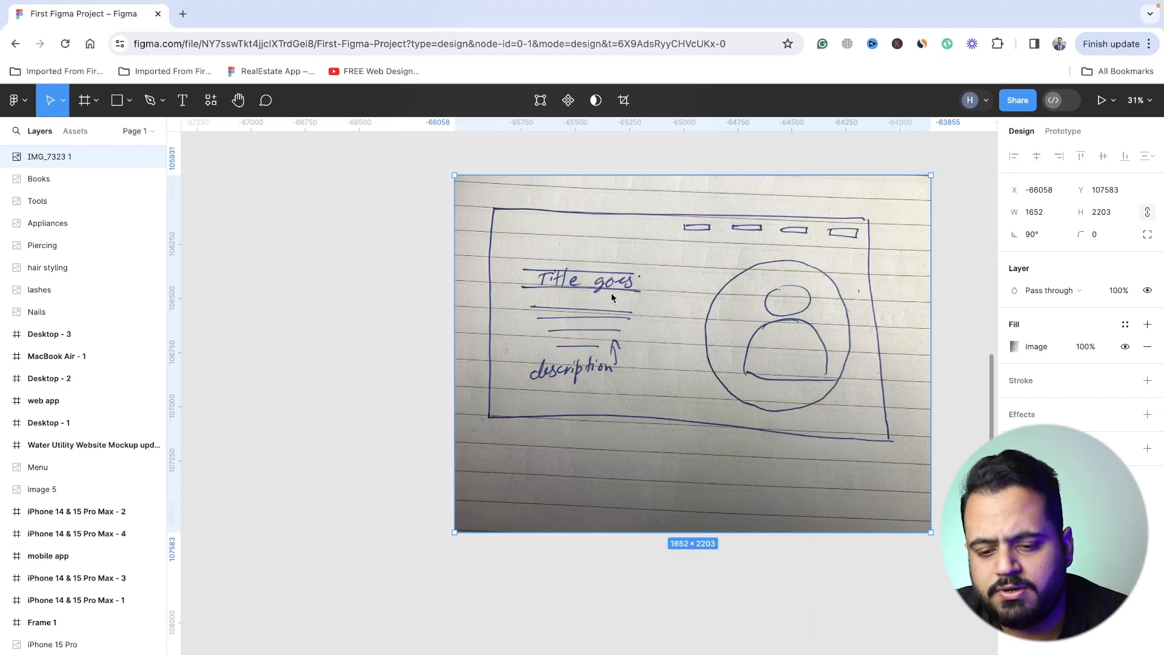
{"action": "scroll", "coordinate": [610, 294], "scroll_direction": "down", "scroll_amount": 3}
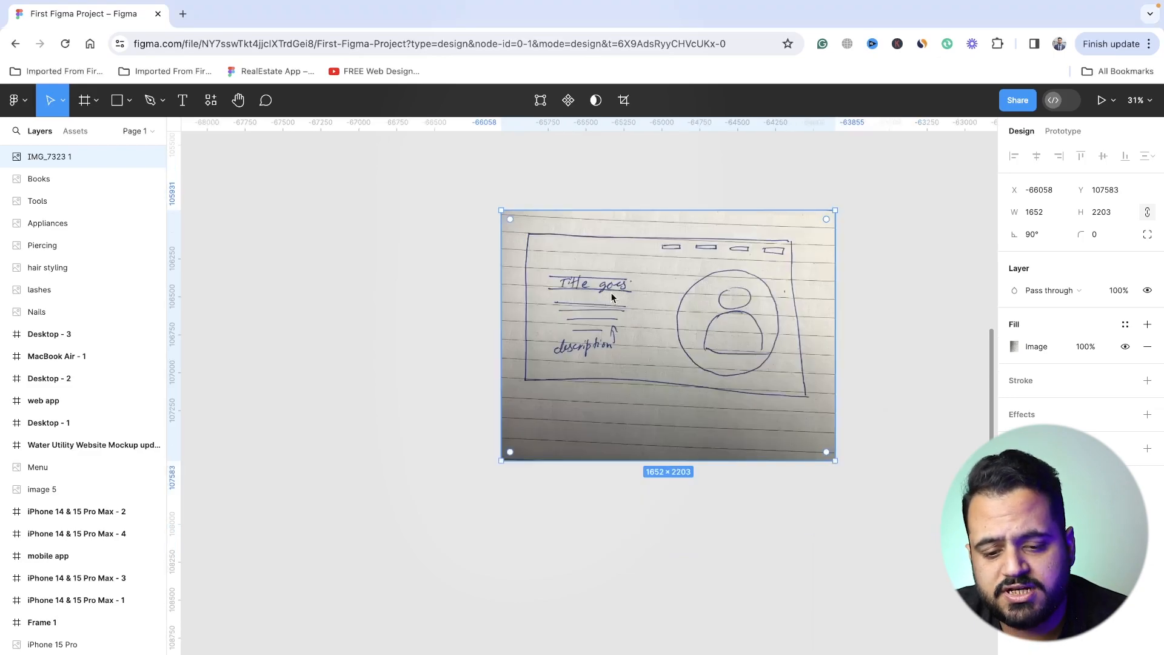
{"action": "scroll", "coordinate": [611, 297], "scroll_direction": "down", "scroll_amount": 2}
{"action": "scroll", "coordinate": [611, 297], "scroll_direction": "down", "scroll_amount": 2}
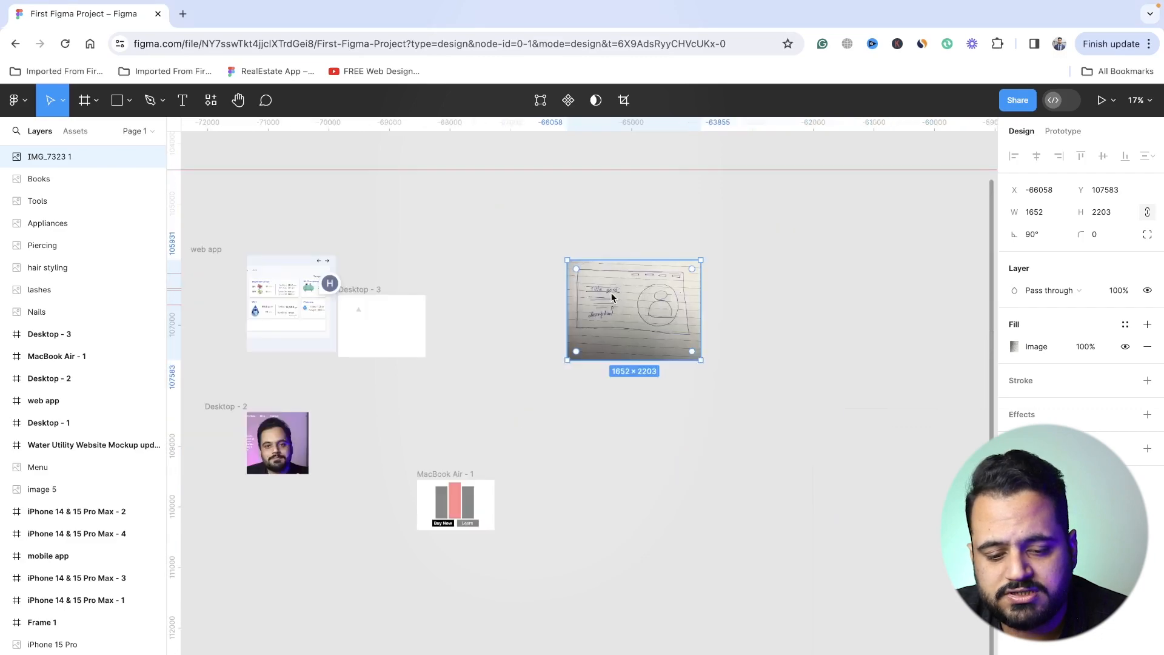
{"action": "scroll", "coordinate": [424, 315], "scroll_direction": "down", "scroll_amount": 2}
{"action": "scroll", "coordinate": [537, 297], "scroll_direction": "up", "scroll_amount": 3}
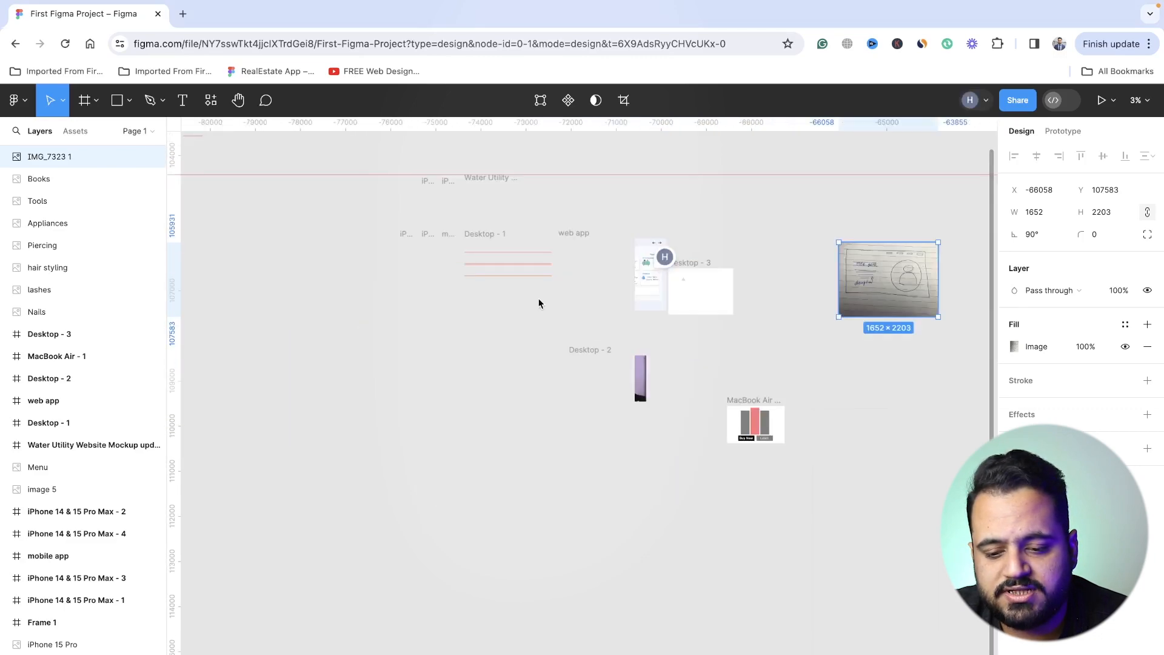
{"action": "scroll", "coordinate": [715, 292], "scroll_direction": "up", "scroll_amount": 2}
{"action": "scroll", "coordinate": [715, 292], "scroll_direction": "up", "scroll_amount": 5}
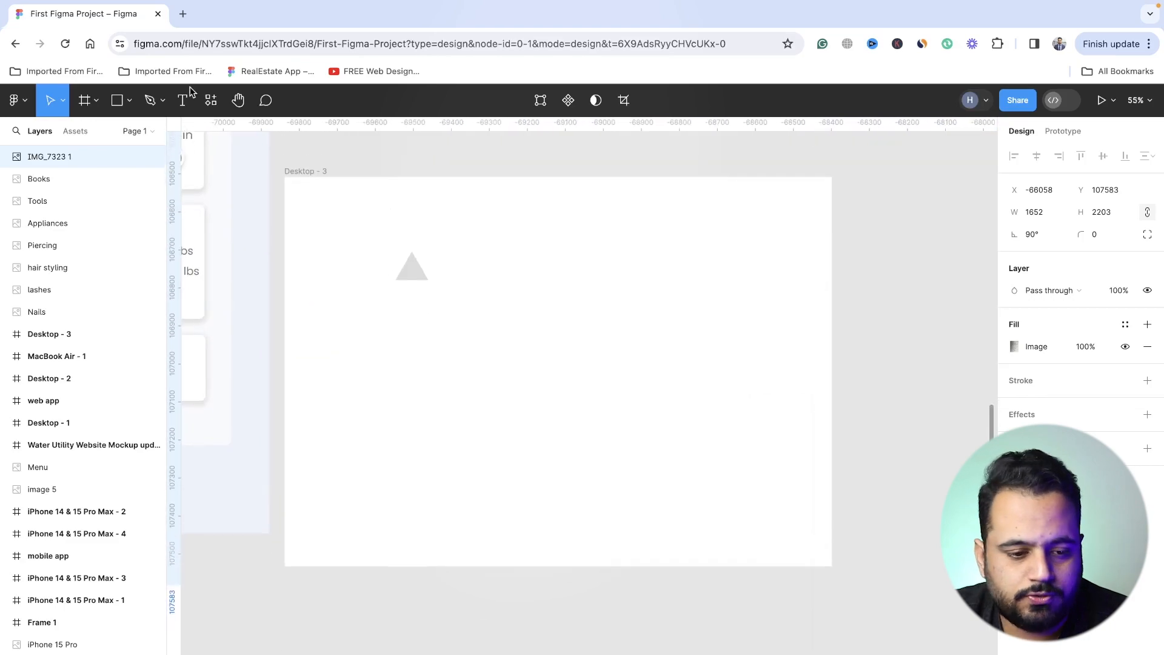
{"action": "left_click", "coordinate": [419, 279]}
{"action": "left_click", "coordinate": [418, 279]}
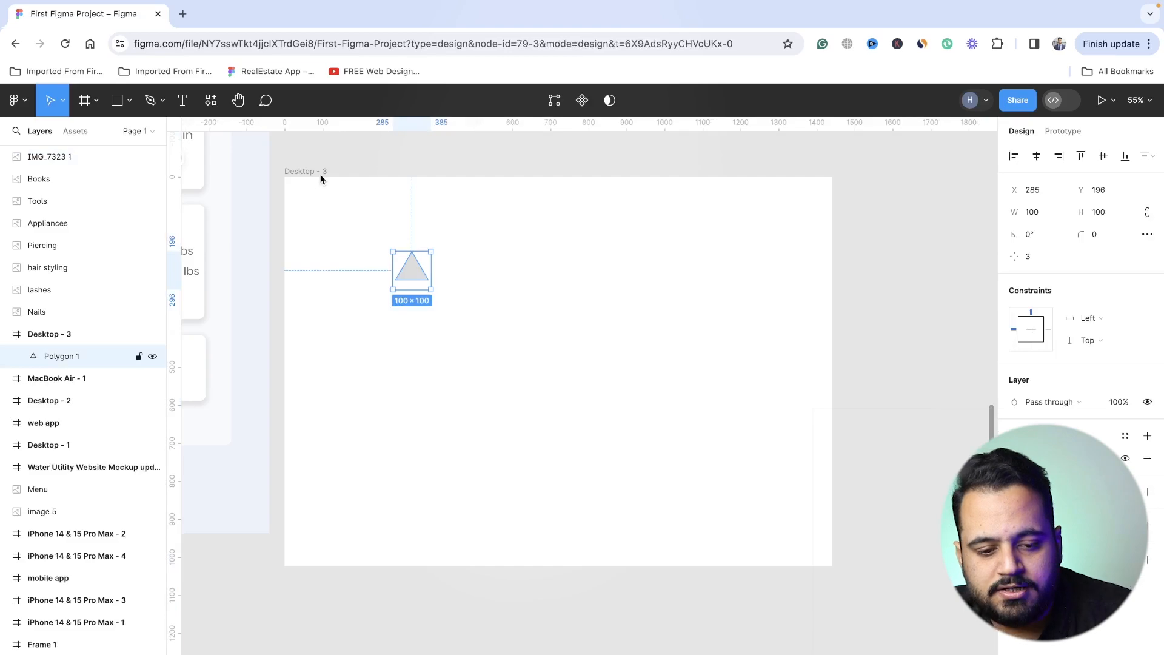
{"action": "key", "text": "Delete"}
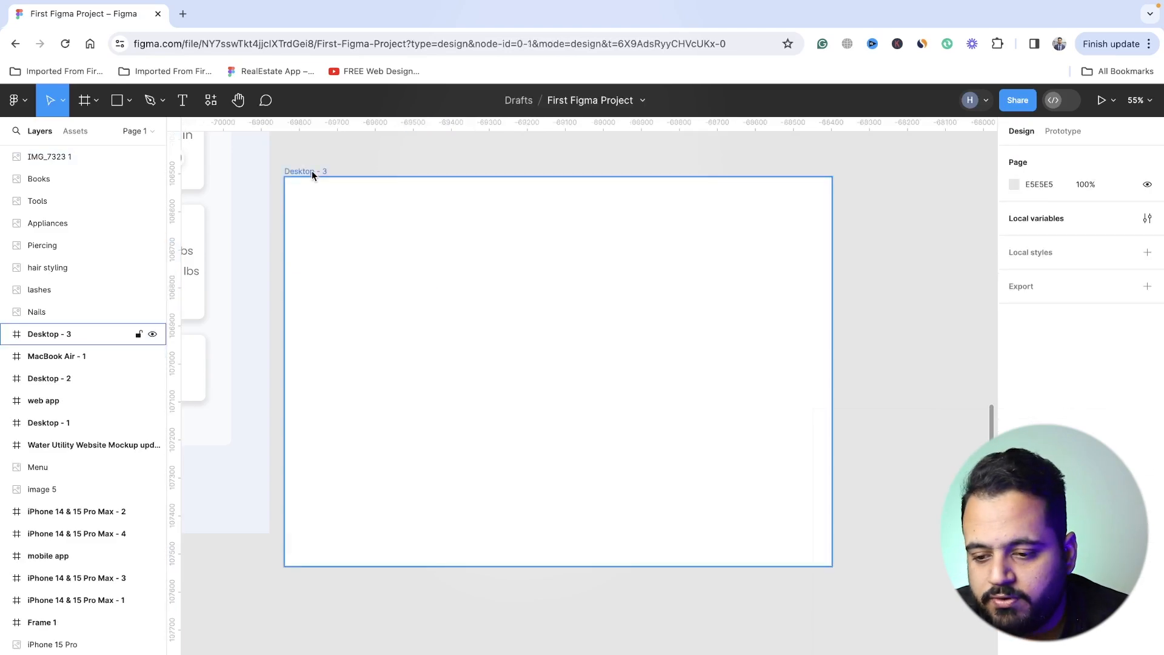
- Resize the Desktop - 3 frame to 1920 × 1080
{"action": "left_click", "coordinate": [312, 172]}
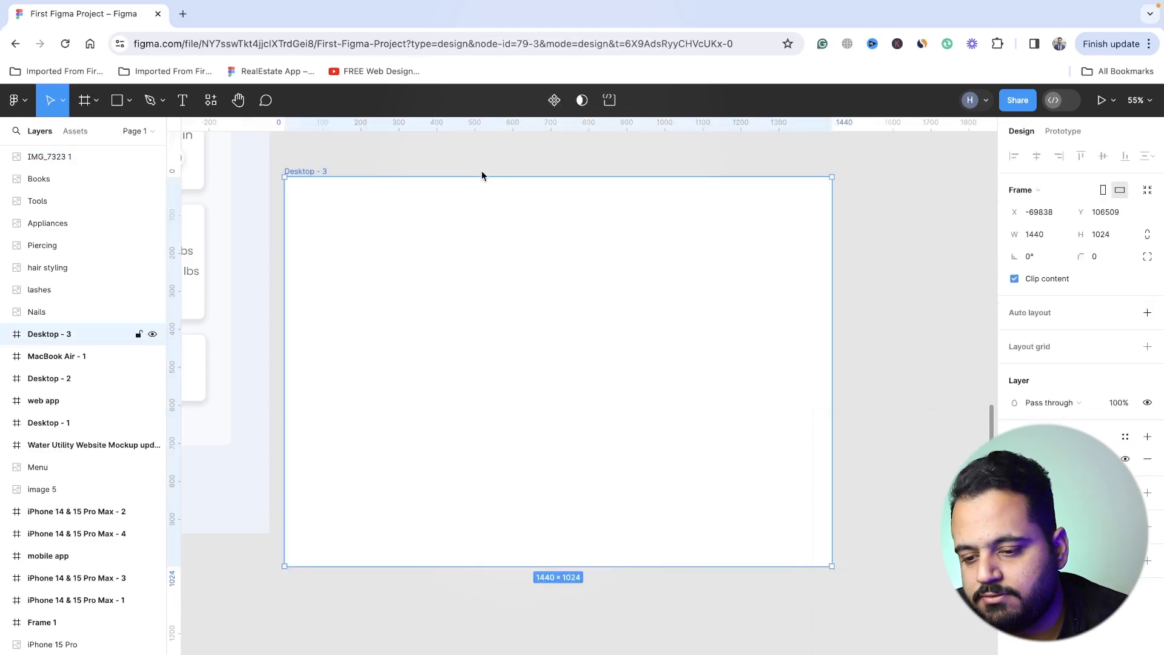
{"action": "left_click", "coordinate": [1036, 235]}
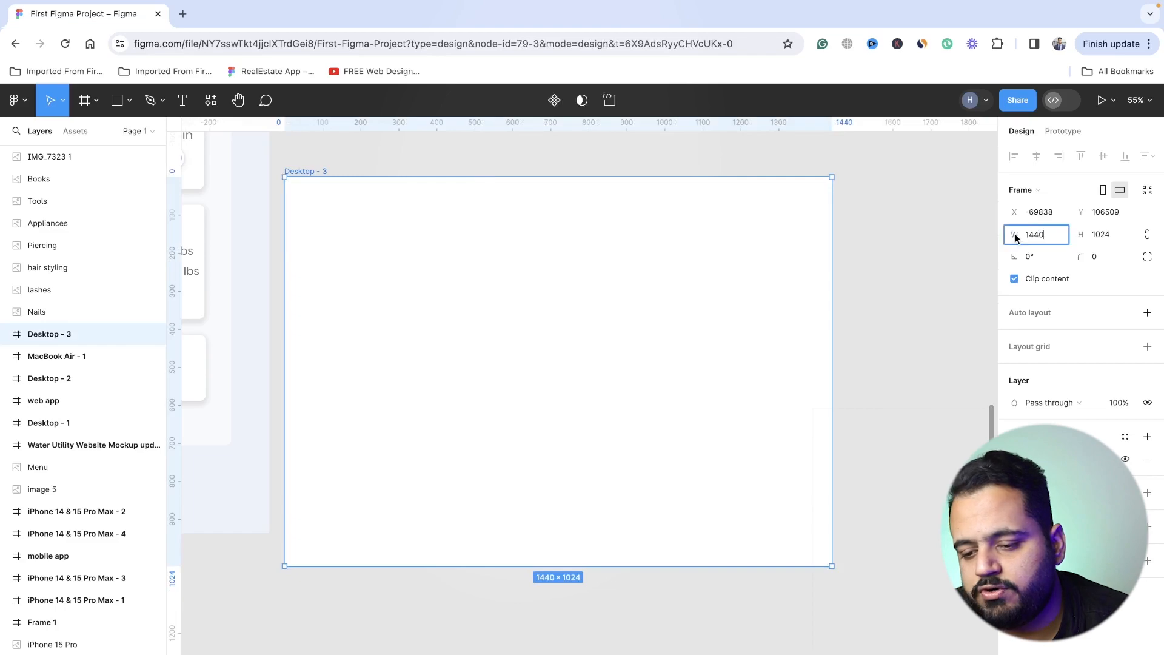
{"action": "type", "text": "1920"}
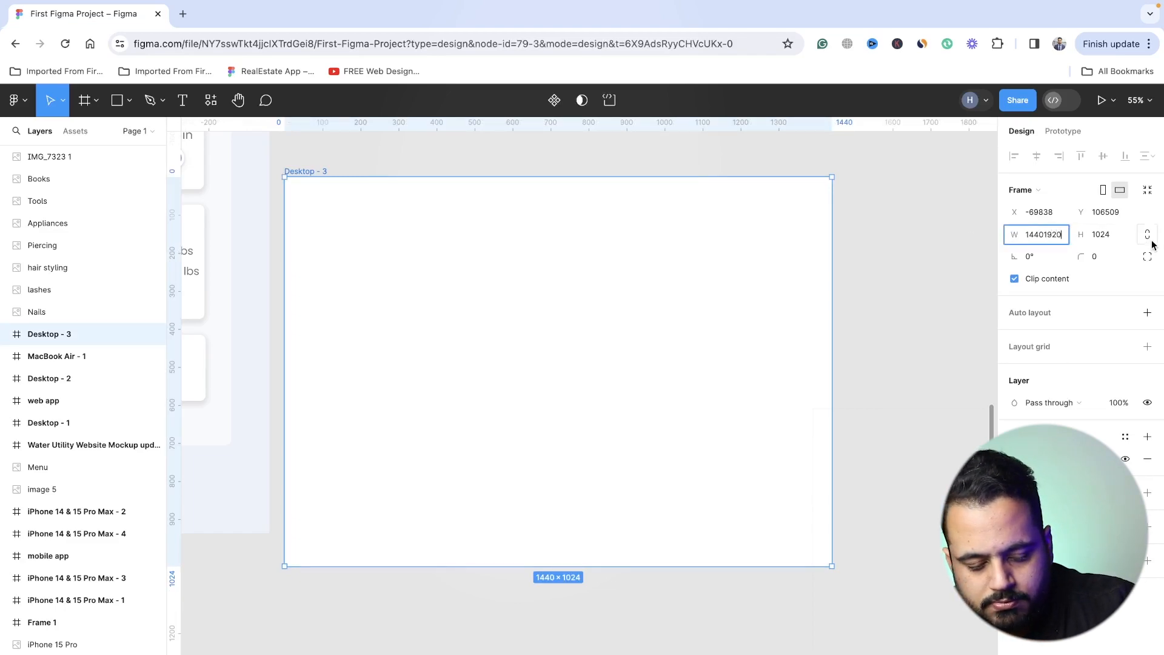
{"action": "key", "text": "ctrl+a"}
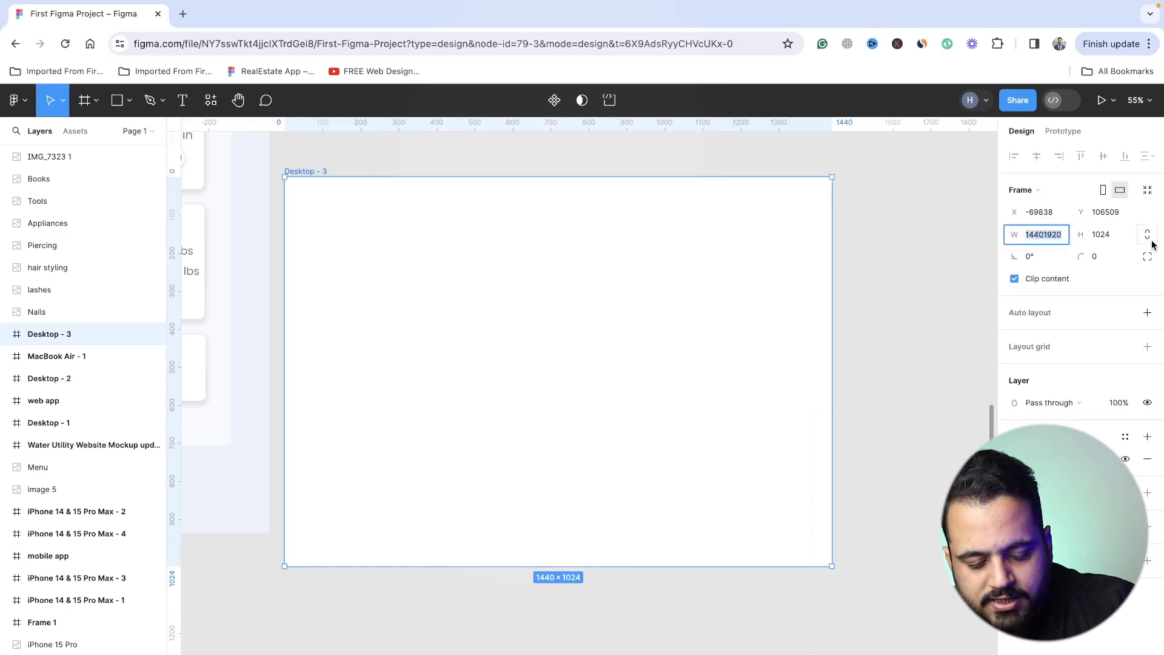
{"action": "type", "text": "1920"}
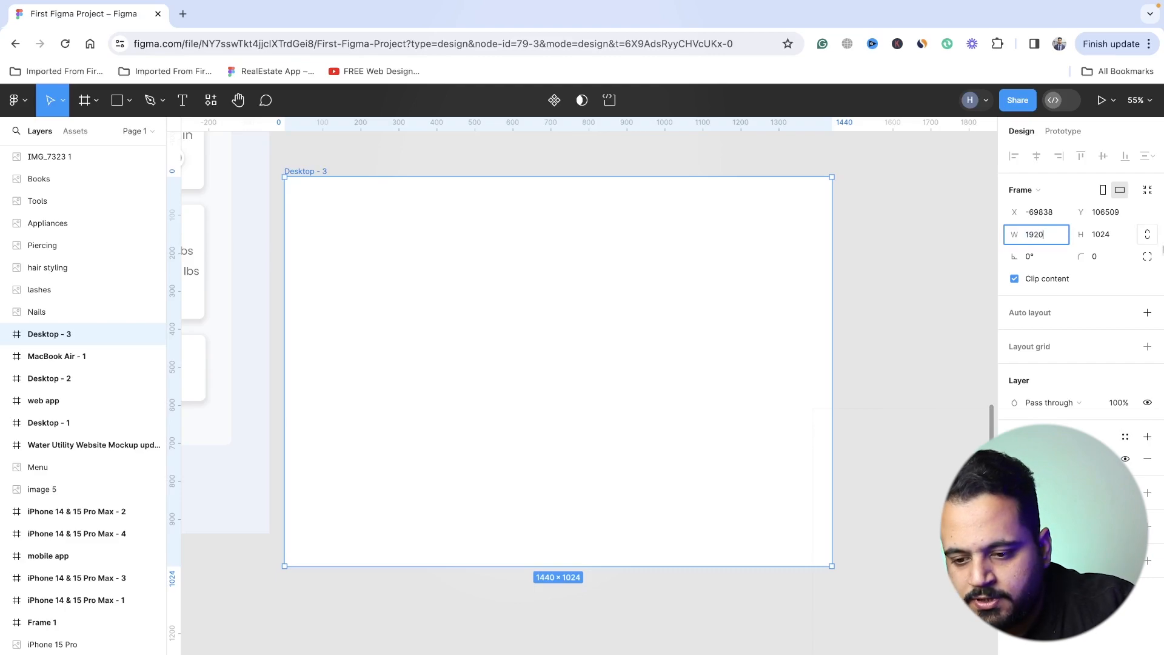
{"action": "key", "text": "Tab"}
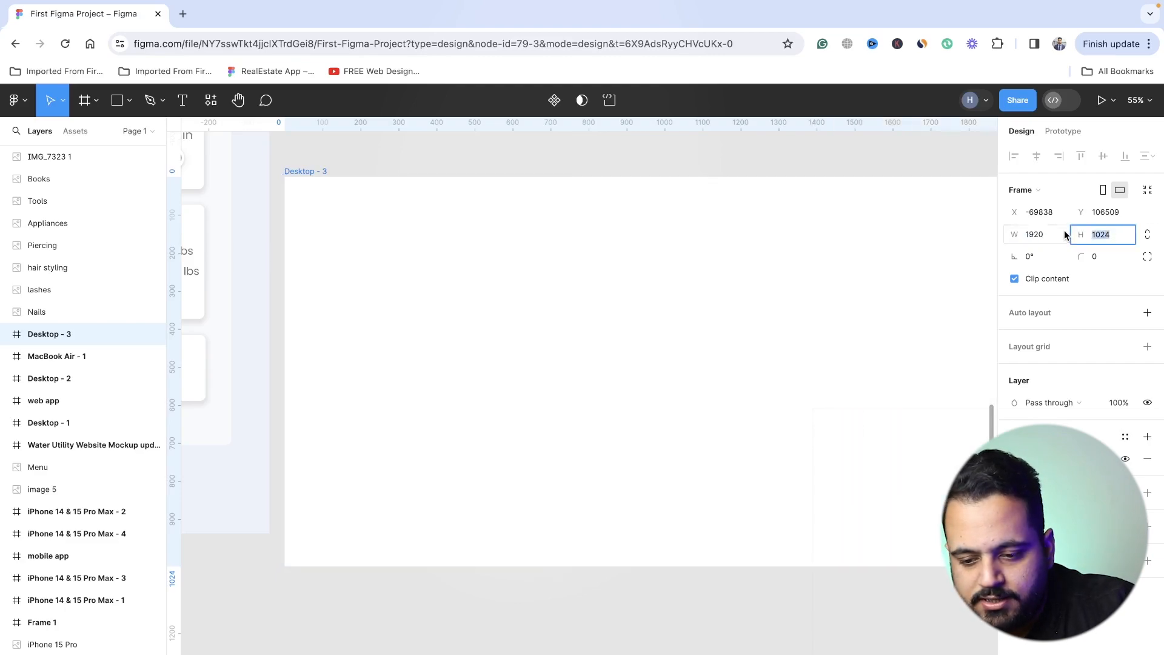
{"action": "type", "text": "1080"}
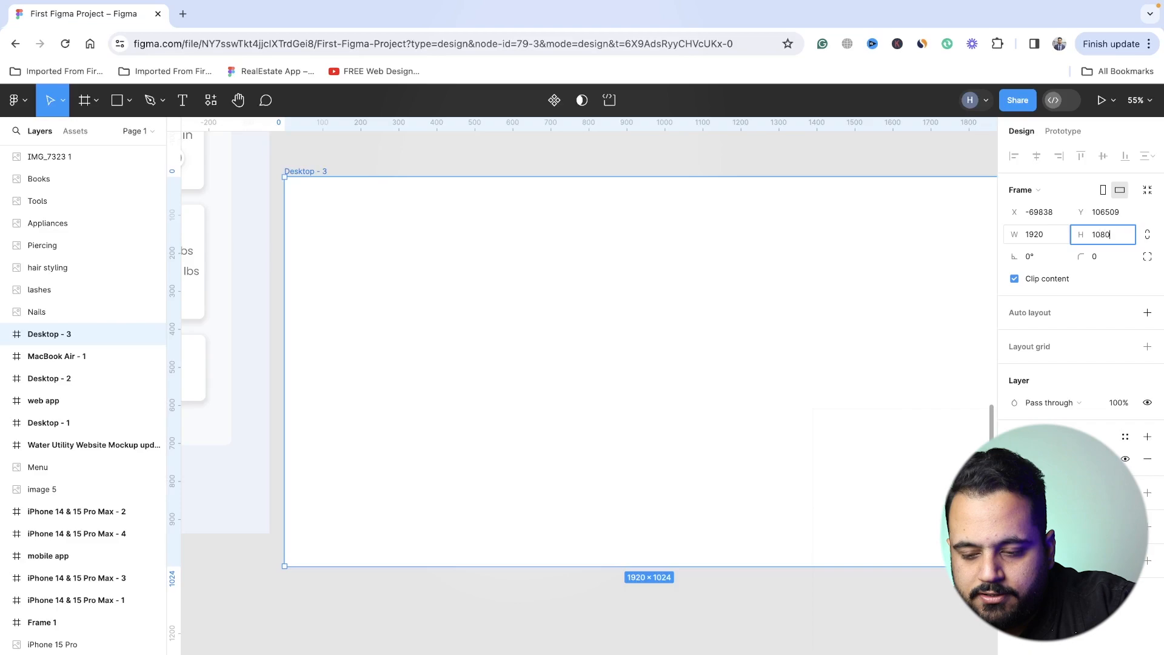
{"action": "key", "text": "Return"}
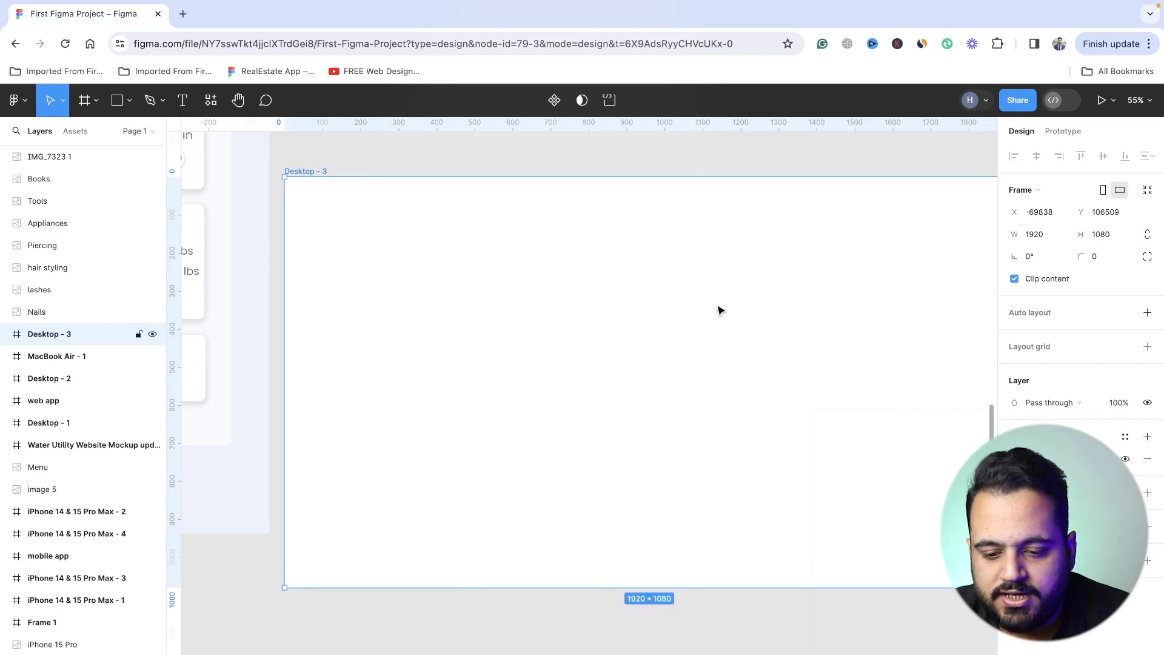
- Move the Desktop - 3 frame away from the web app frame, to about X -69270, Y 106466
{"action": "scroll", "coordinate": [726, 310], "scroll_direction": "down", "scroll_amount": 2}
{"action": "scroll", "coordinate": [726, 314], "scroll_direction": "down", "scroll_amount": 2}
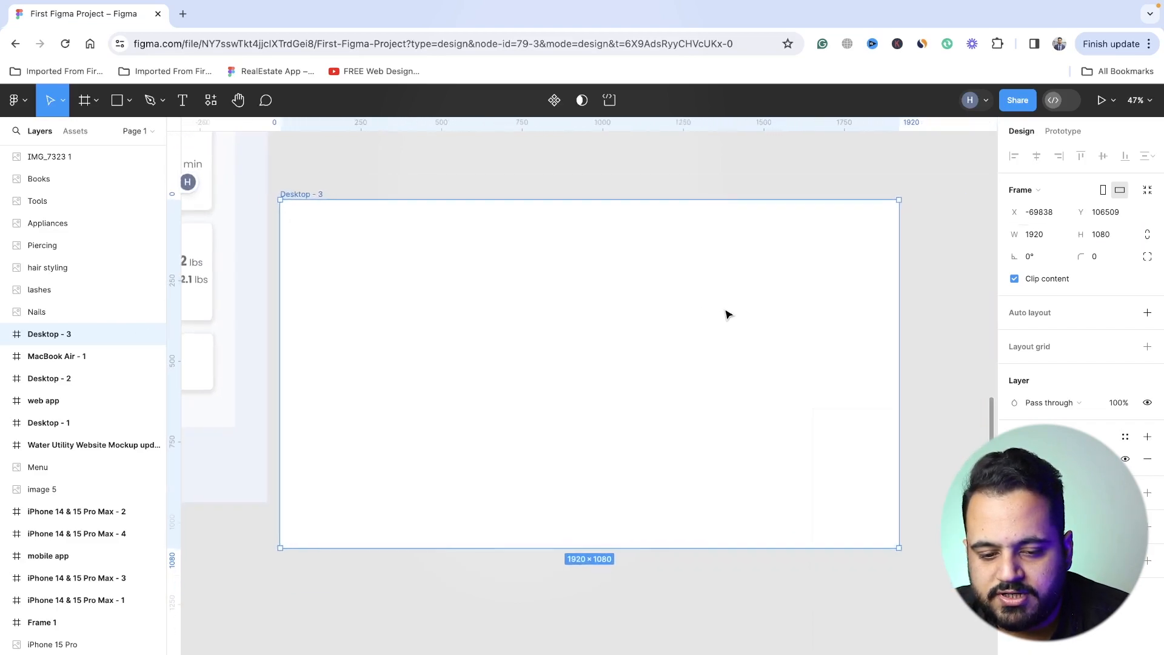
{"action": "left_click_drag", "start_coordinate": [301, 190], "coordinate": [483, 178]}
{"action": "scroll", "coordinate": [481, 177], "scroll_direction": "right", "scroll_amount": 3}
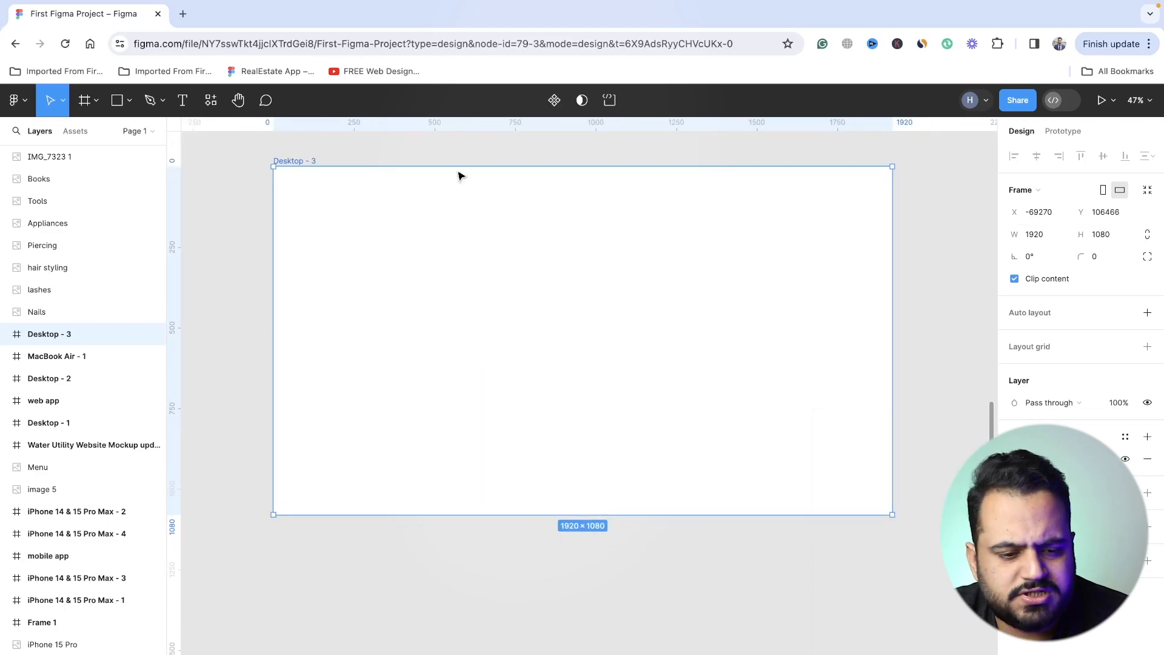
- Place the image hero-section.jpg from Documents inside the Desktop - 3 frame
{"action": "left_click", "coordinate": [128, 103]}
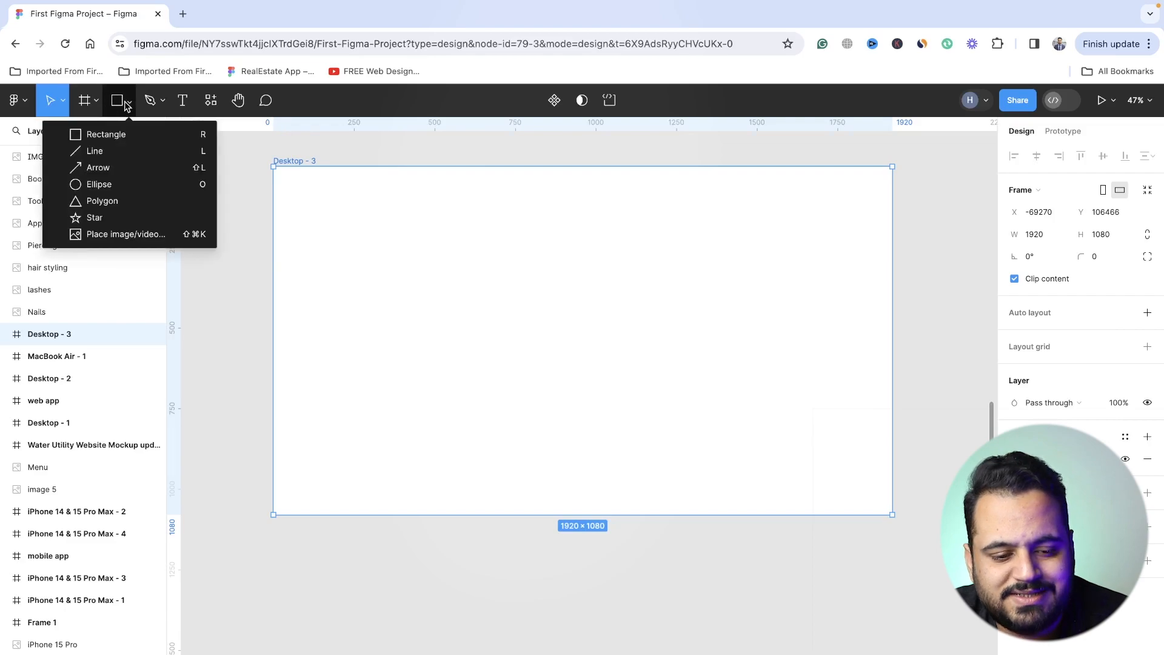
{"action": "left_click", "coordinate": [137, 234]}
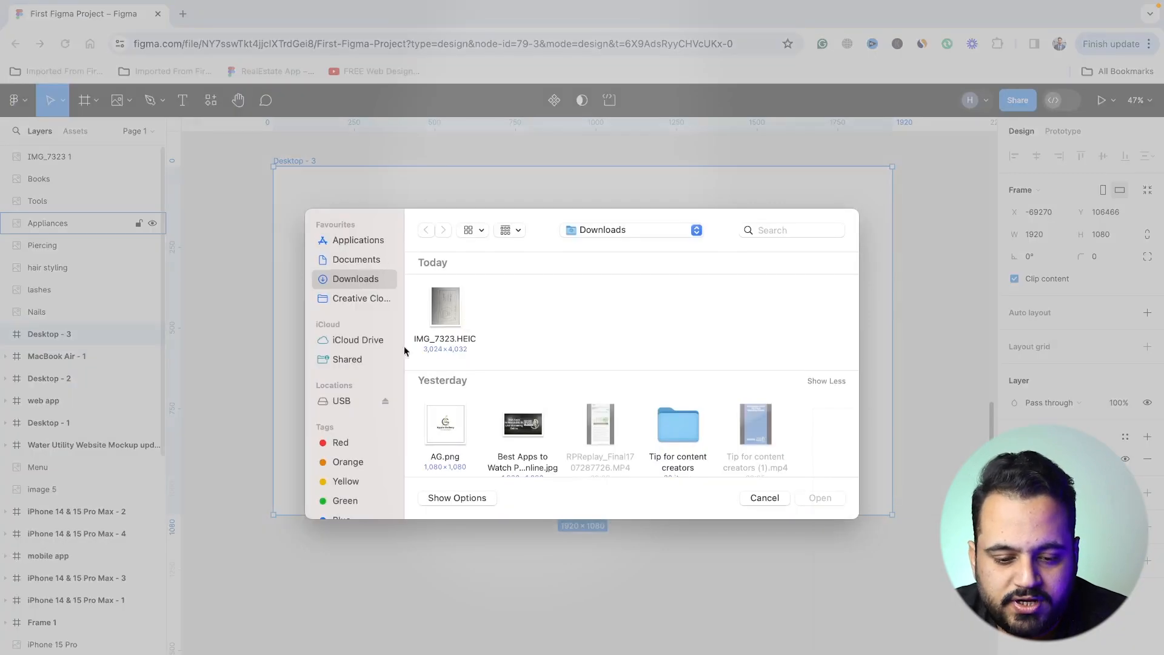
{"action": "left_click", "coordinate": [340, 257]}
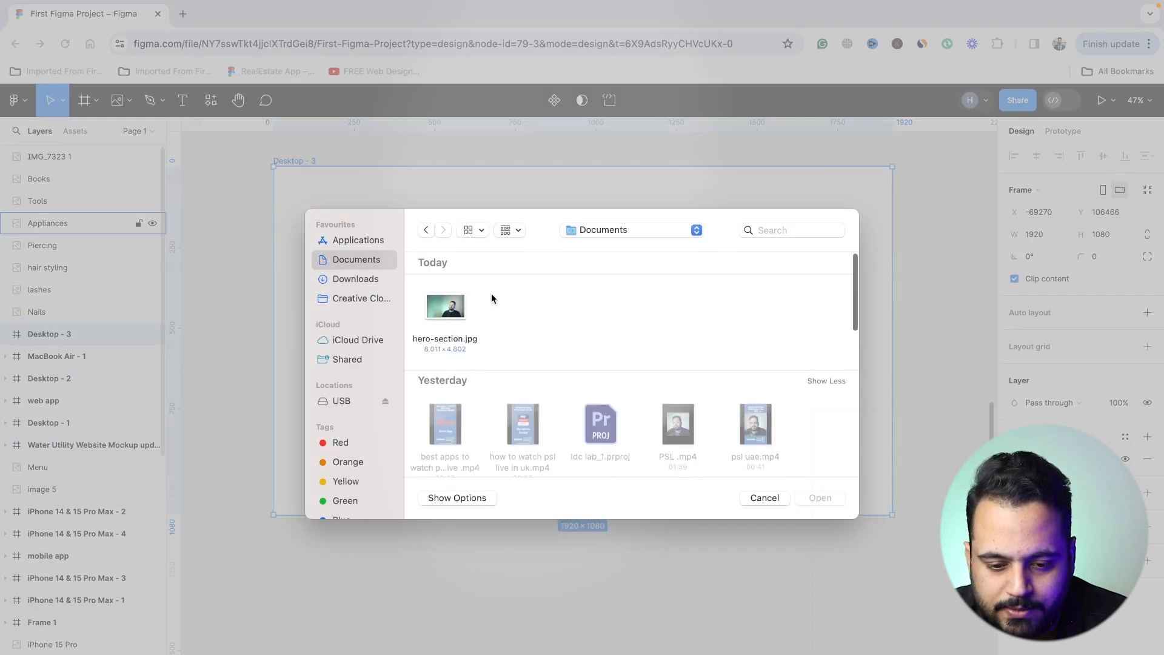
{"action": "double_click", "coordinate": [451, 311]}
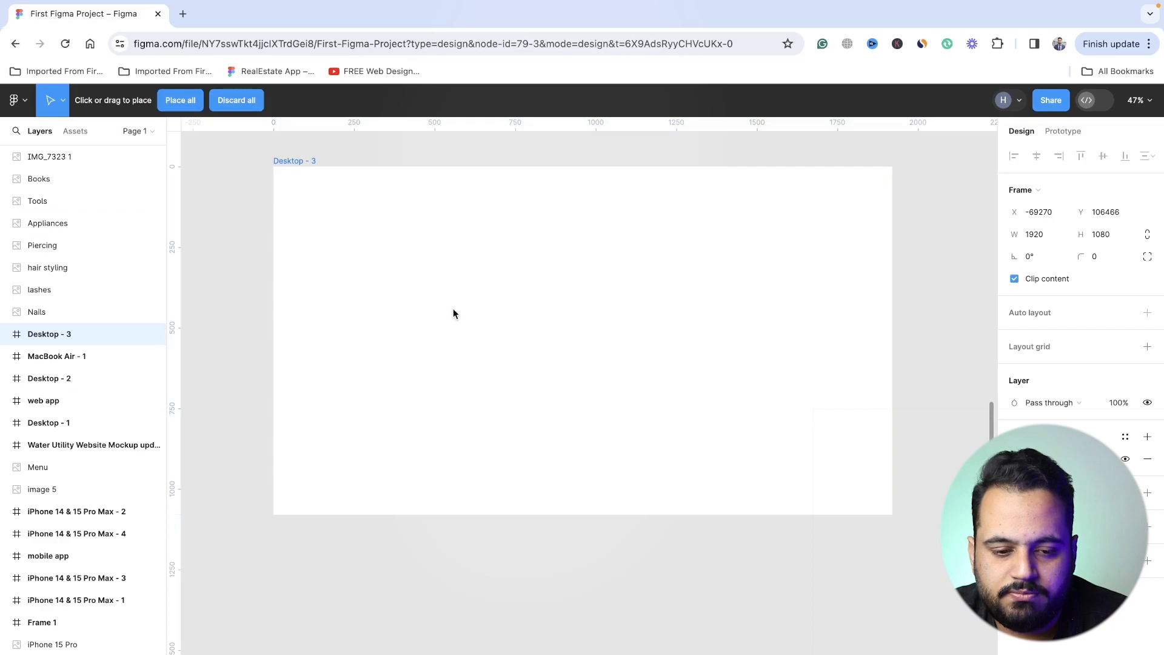
{"action": "left_click", "coordinate": [482, 321]}
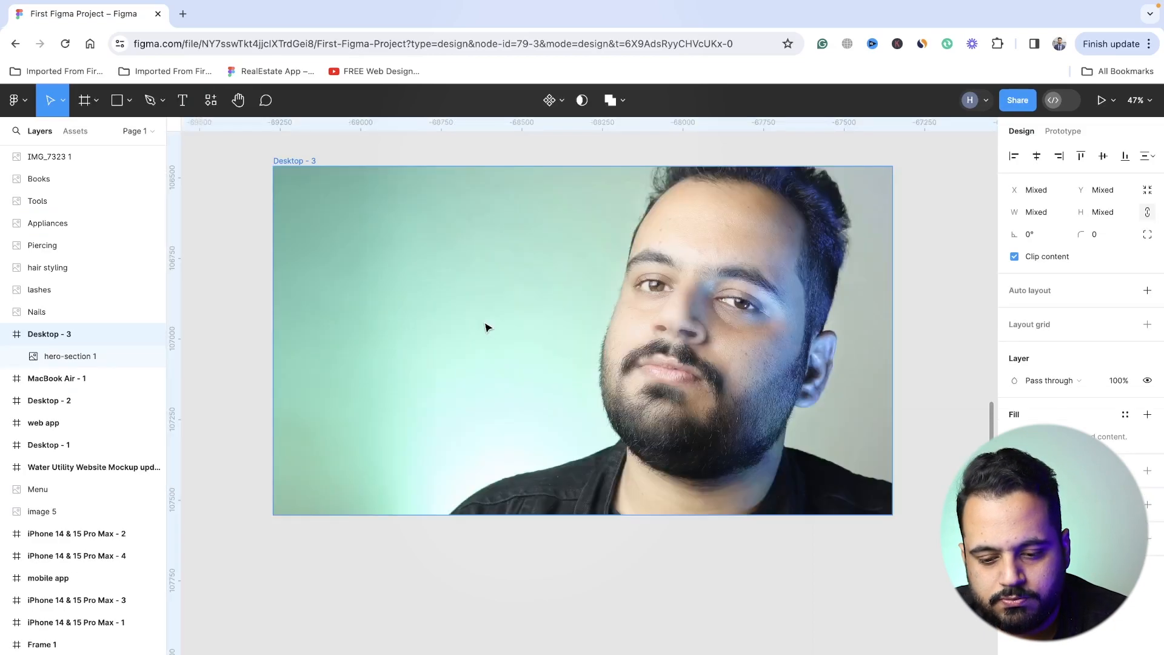
{"action": "scroll", "coordinate": [481, 322], "scroll_direction": "down", "scroll_amount": 3, "text": "ctrl"}
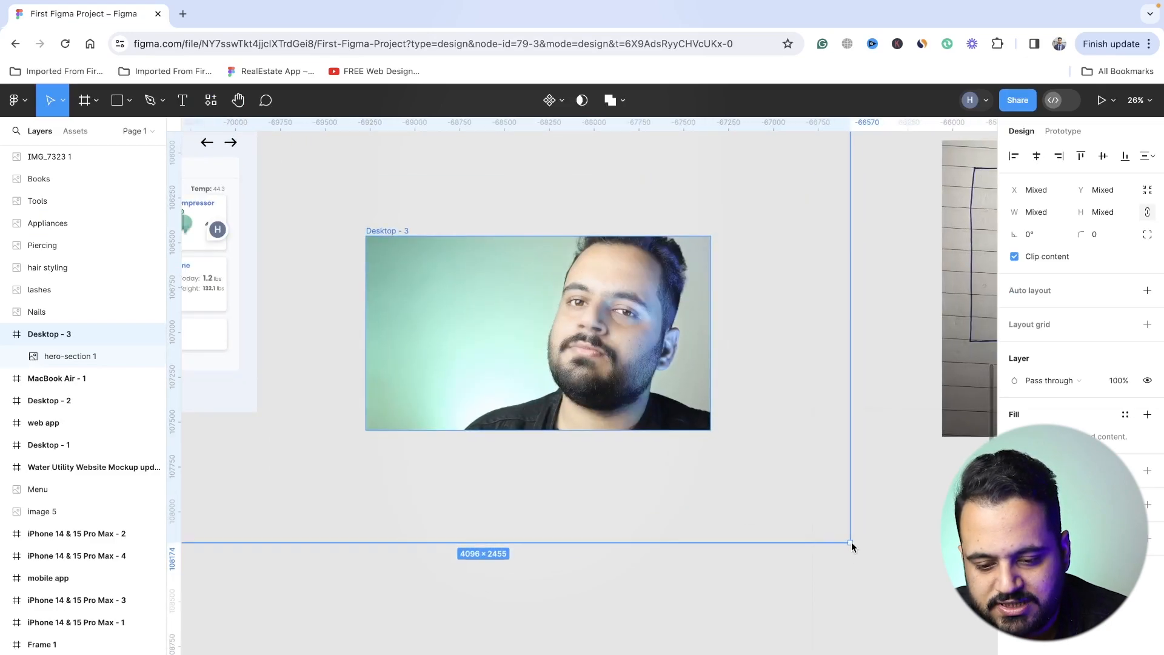
{"action": "left_click_drag", "start_coordinate": [700, 426], "coordinate": [594, 364]}
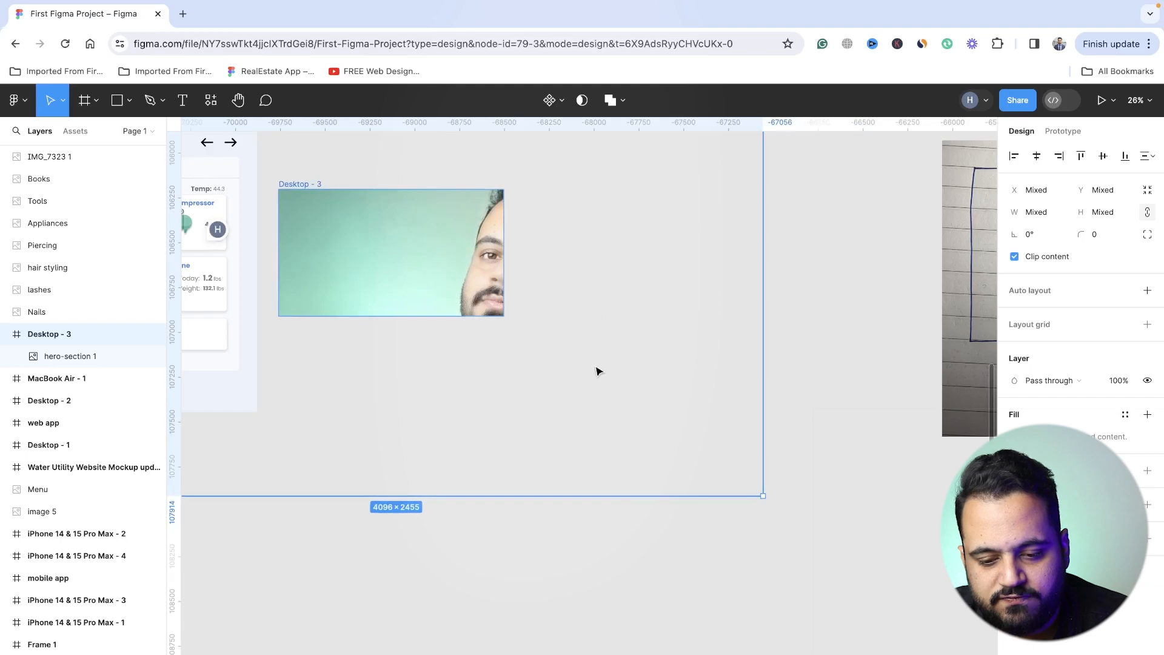
{"action": "key", "text": "ctrl+z"}
{"action": "left_click", "coordinate": [816, 563]}
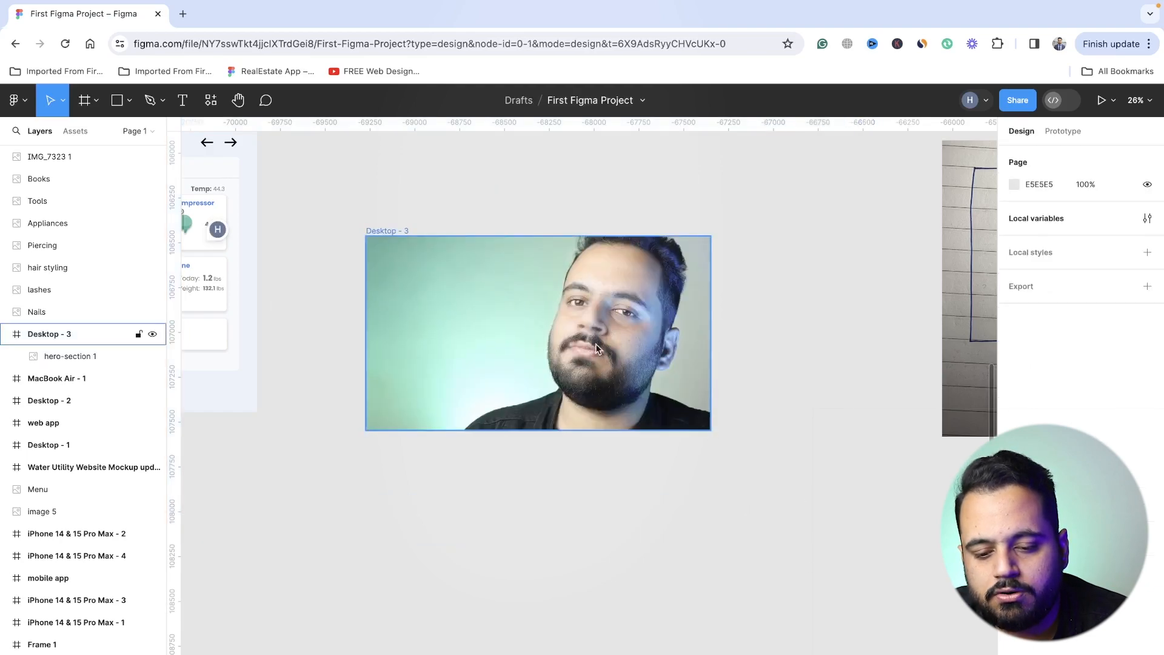
{"action": "left_click", "coordinate": [611, 334]}
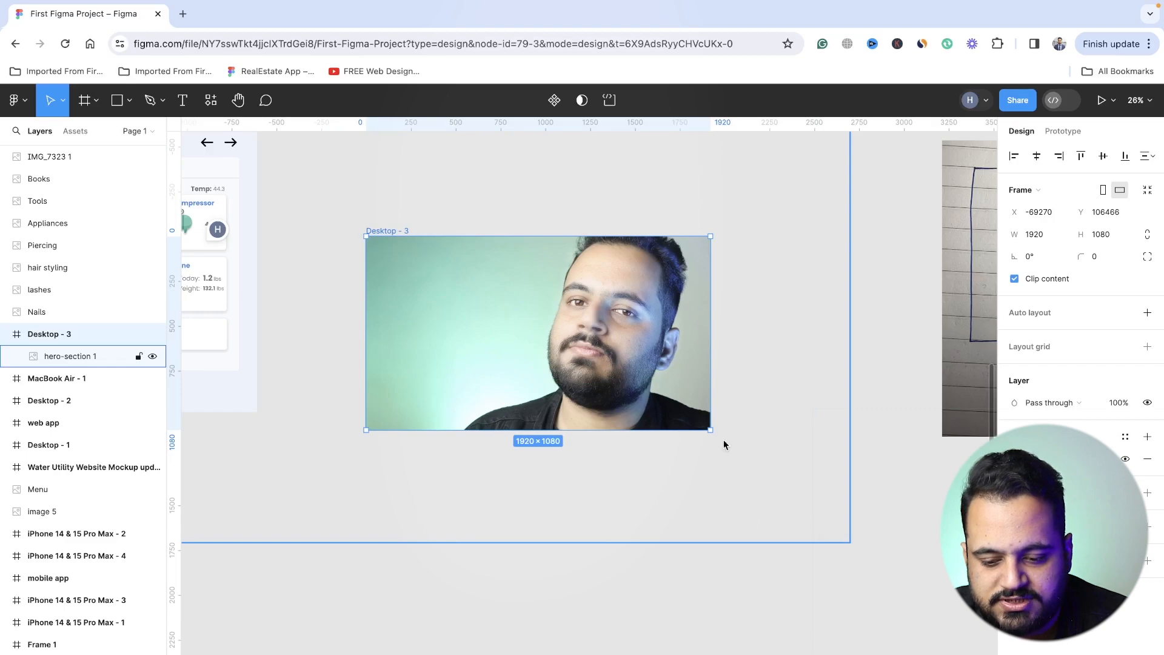
{"action": "left_click", "coordinate": [544, 373]}
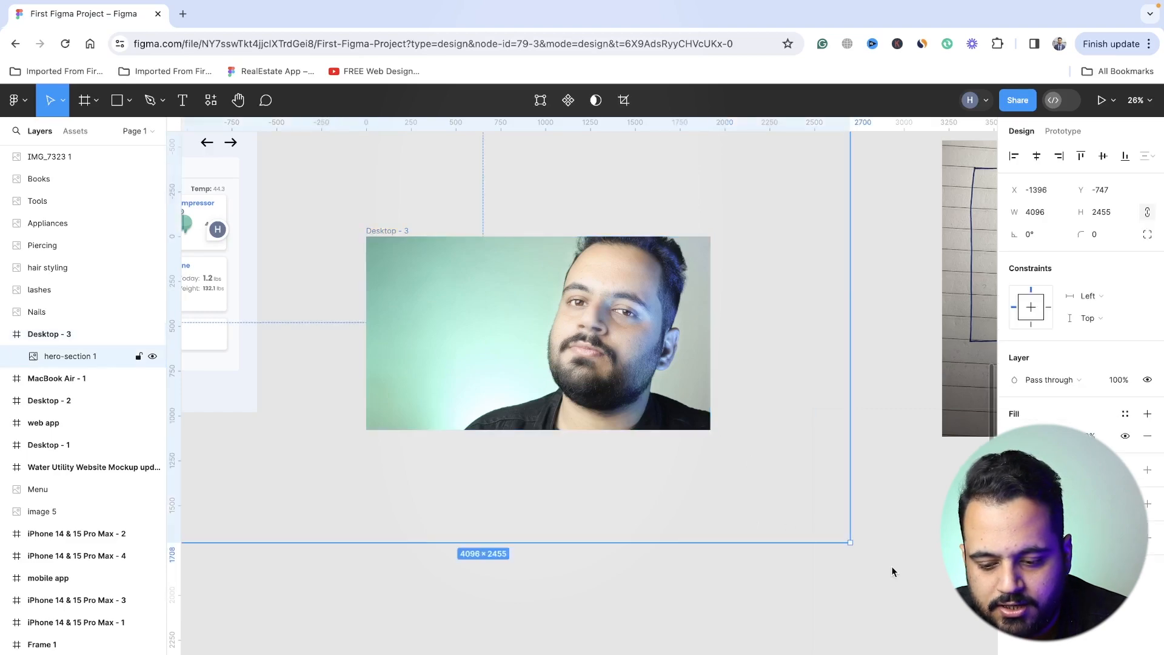
{"action": "double_click", "coordinate": [849, 542]}
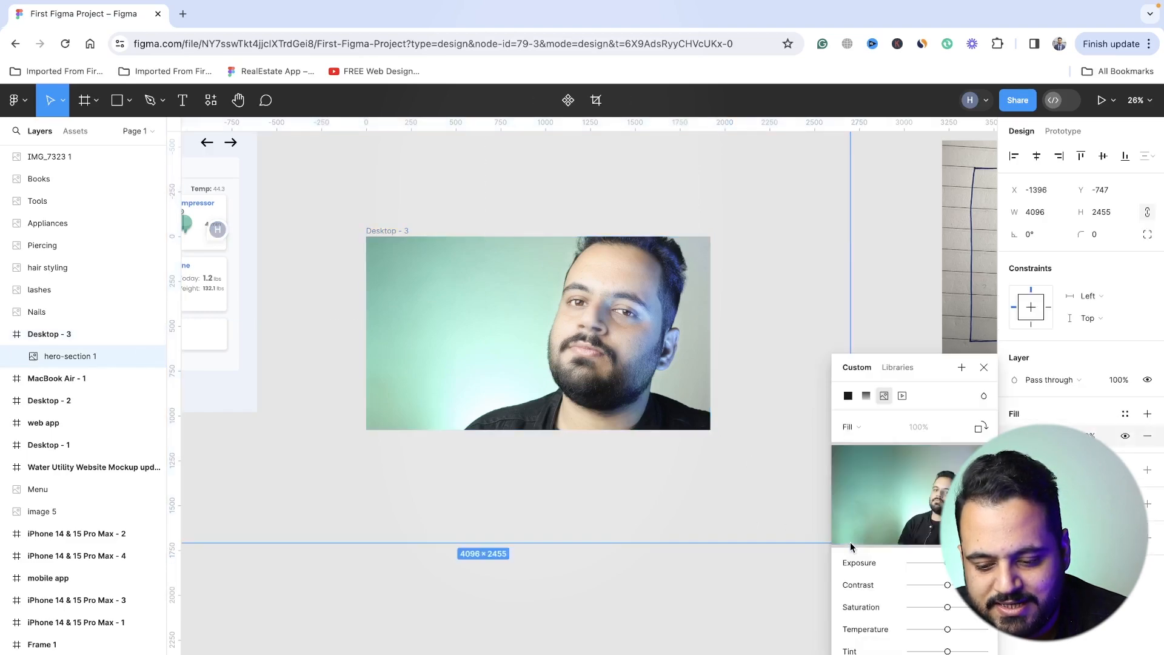
{"action": "left_click", "coordinate": [984, 368]}
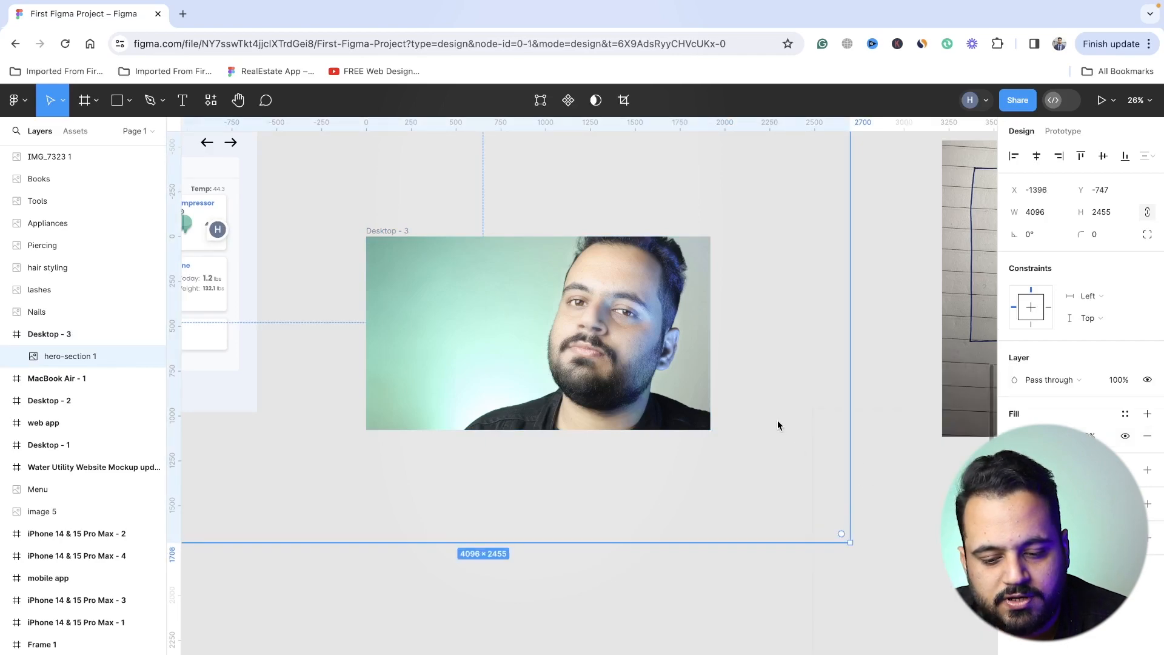
{"action": "left_click", "coordinate": [849, 545]}
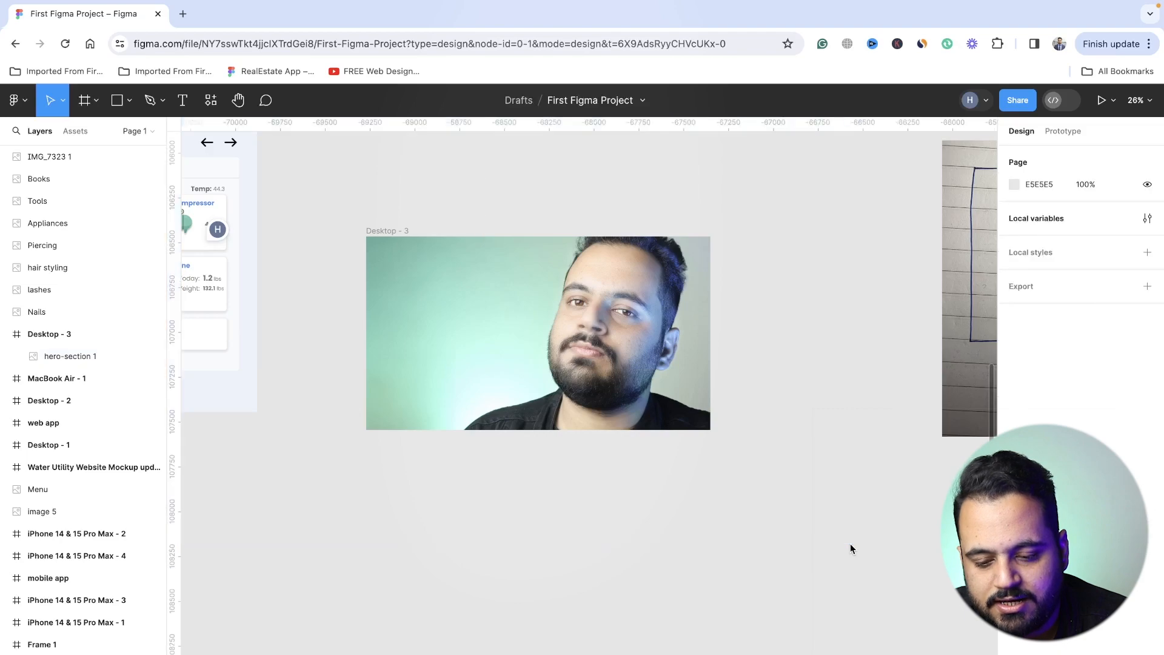
- Scale the hero-section image down to about 2313 × 1386 and position it at about X -77, Y -153 within the Desktop - 3 frame
{"action": "left_click", "coordinate": [614, 316]}
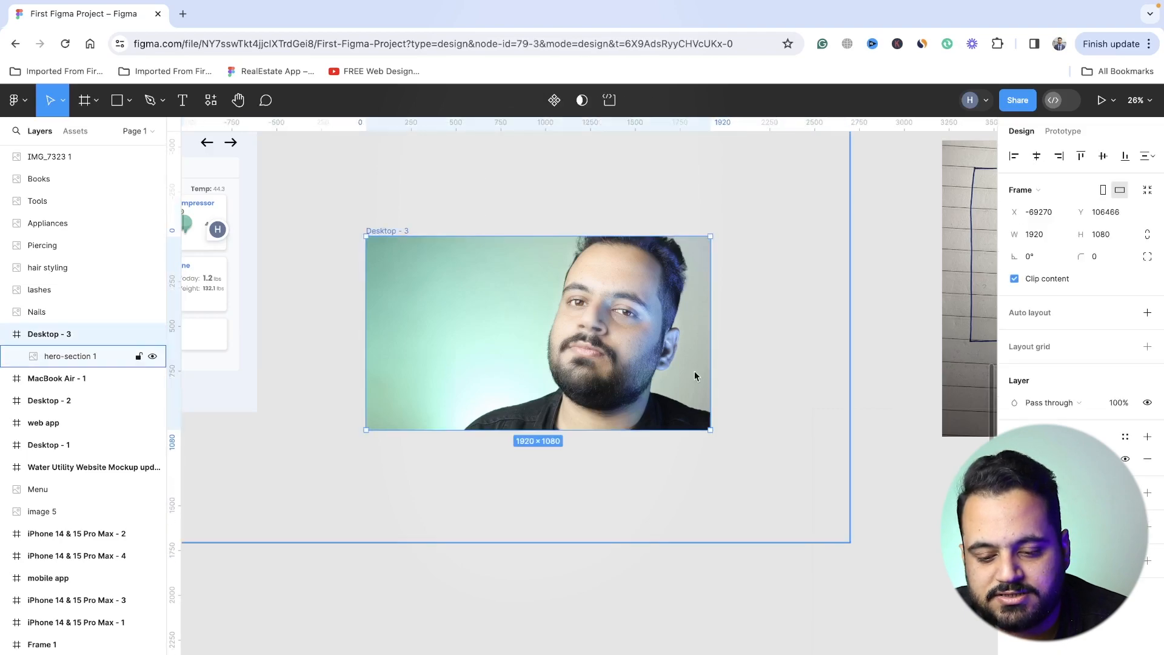
{"action": "left_click", "coordinate": [679, 432]}
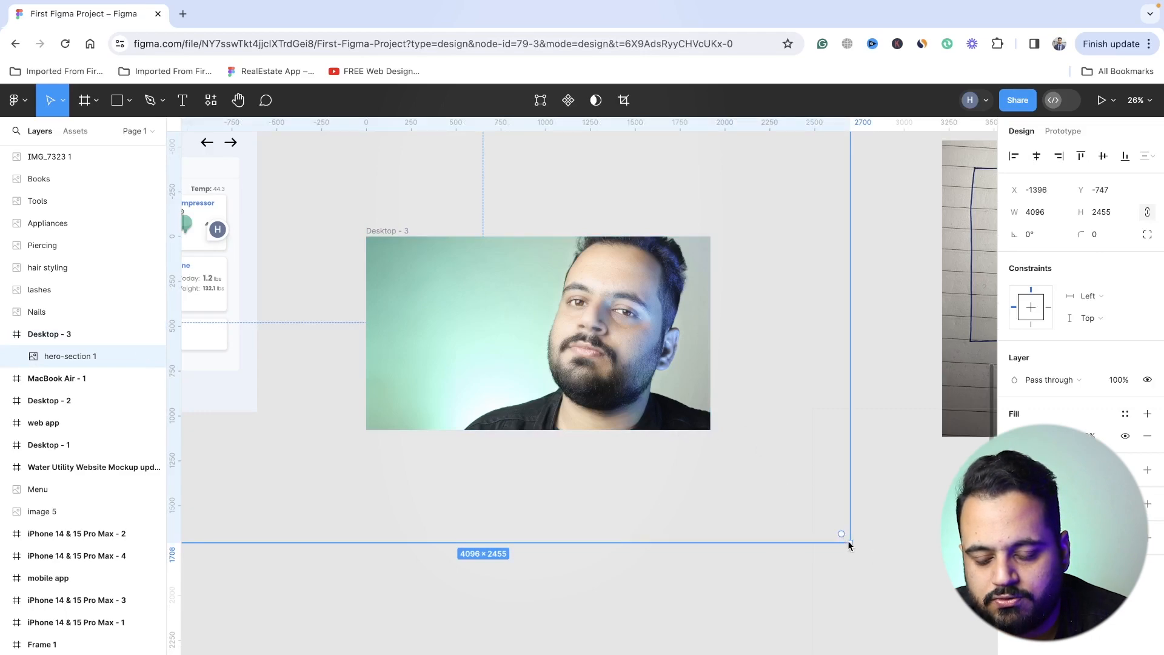
{"action": "left_click_drag", "start_coordinate": [849, 542], "coordinate": [585, 354]}
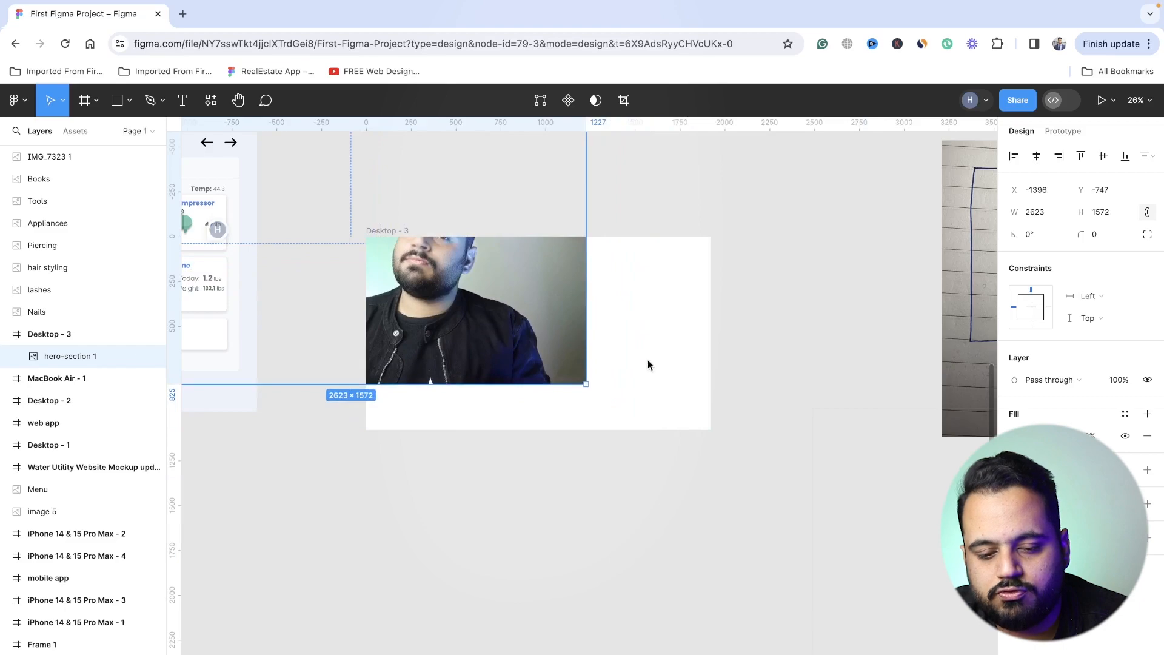
{"action": "left_click_drag", "start_coordinate": [494, 334], "coordinate": [682, 425]}
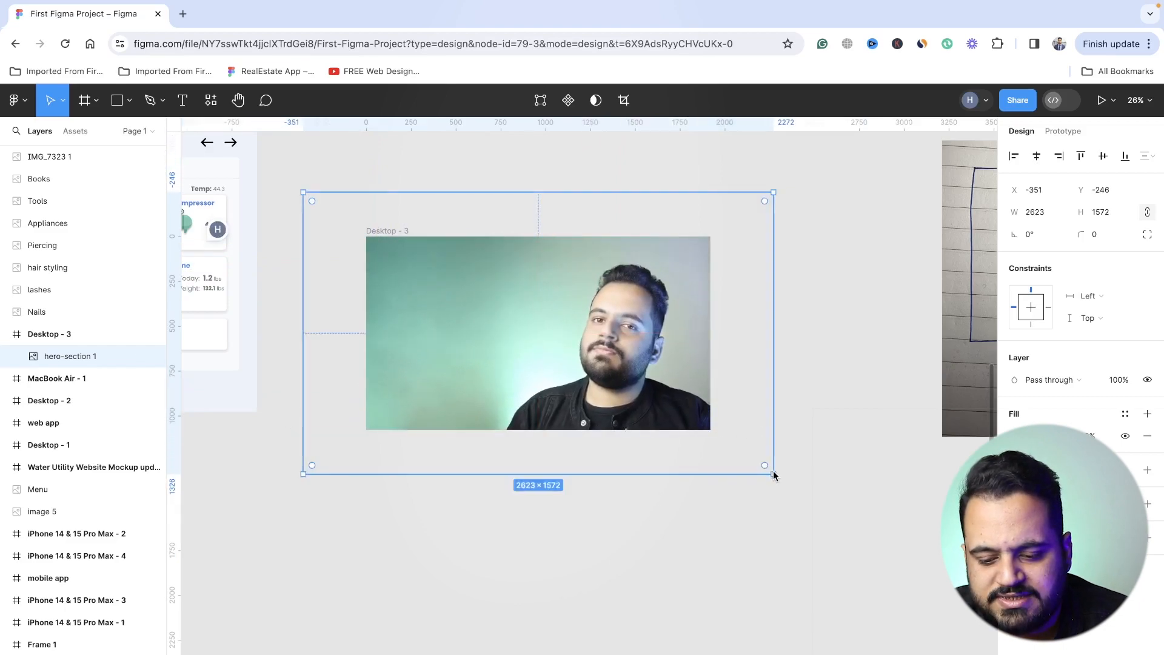
{"action": "left_click_drag", "start_coordinate": [773, 473], "coordinate": [718, 441]}
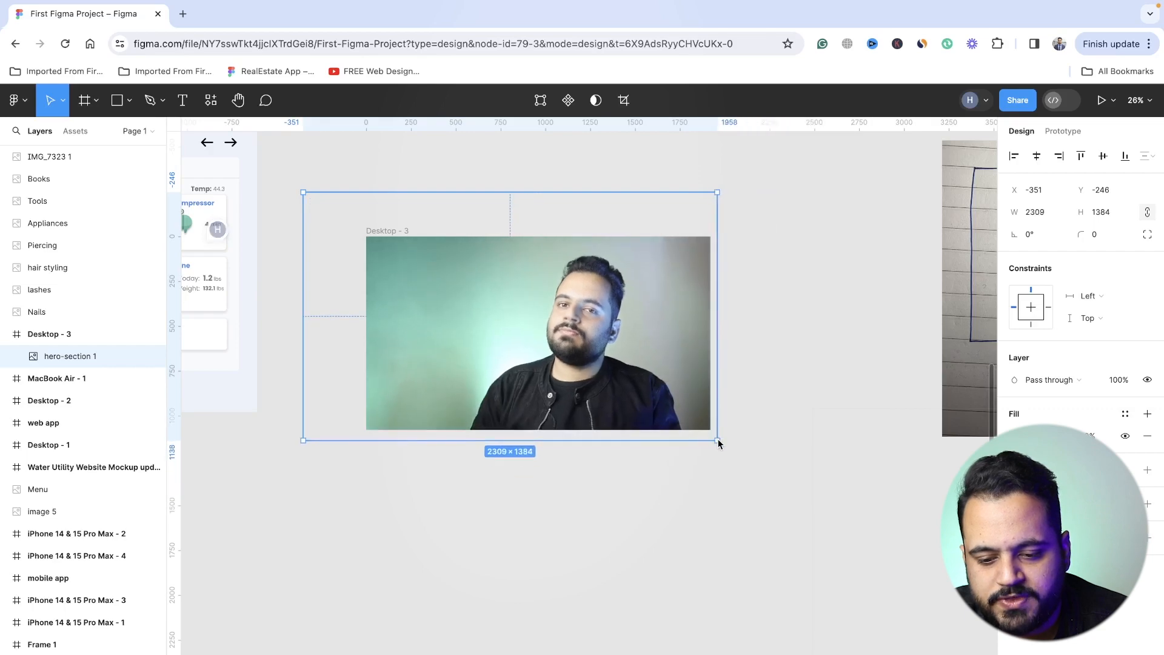
{"action": "left_click_drag", "start_coordinate": [605, 387], "coordinate": [643, 397]}
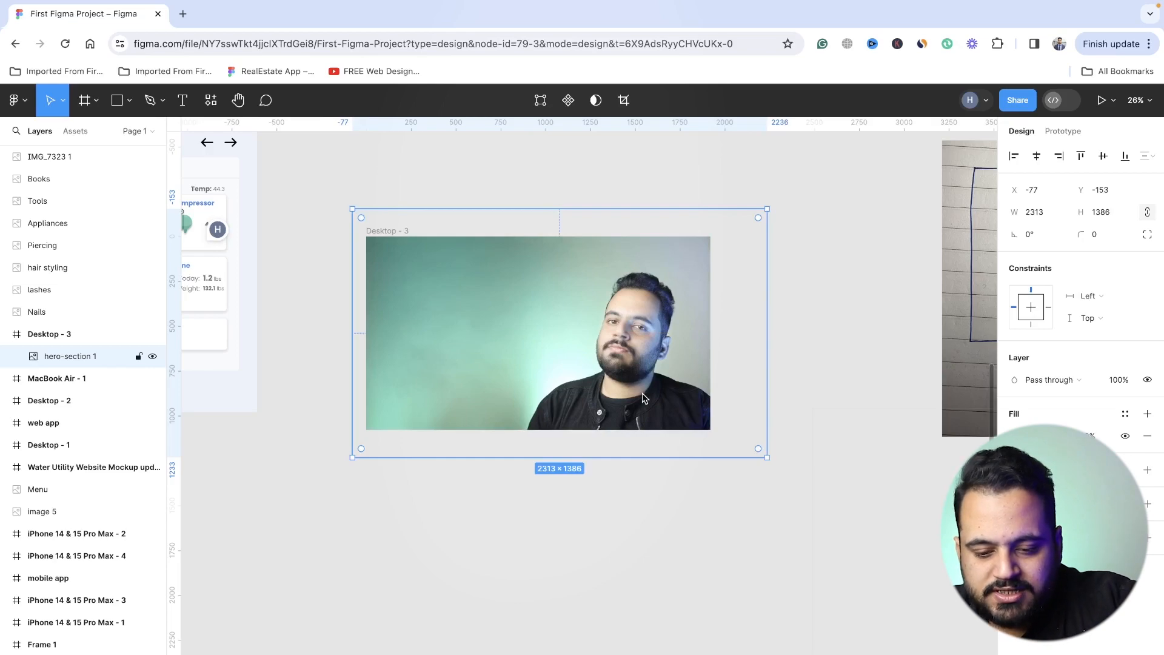
{"action": "key", "text": "shift+0"}
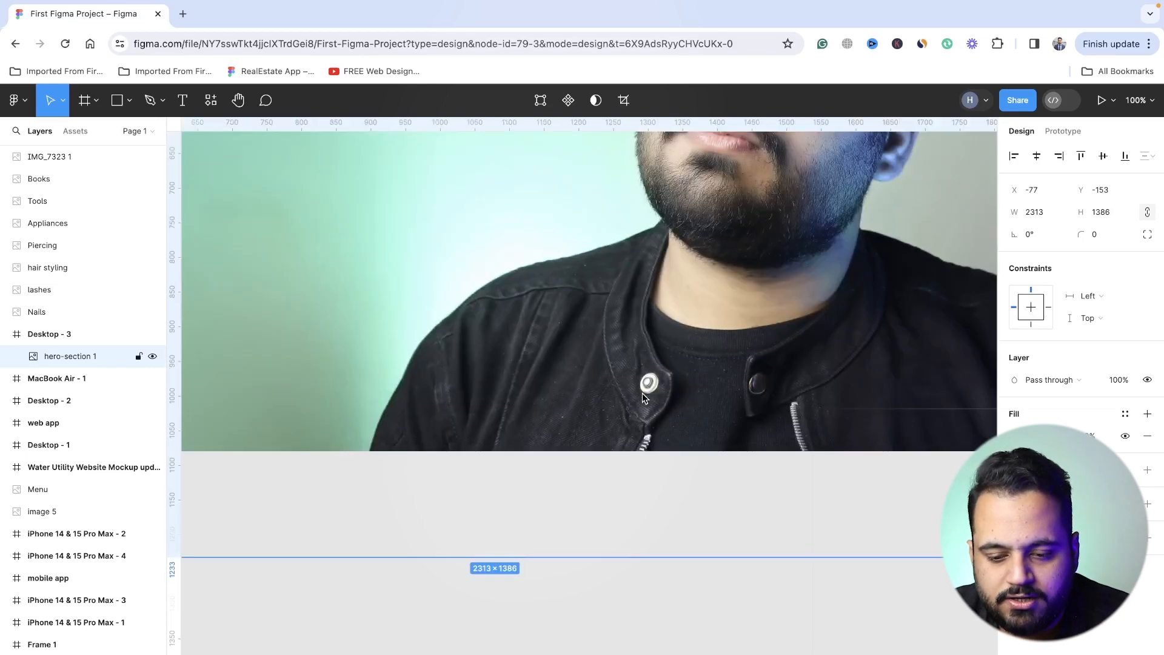
{"action": "scroll", "coordinate": [642, 393], "scroll_direction": "down", "scroll_amount": 3}
{"action": "scroll", "coordinate": [641, 393], "scroll_direction": "down", "scroll_amount": 2}
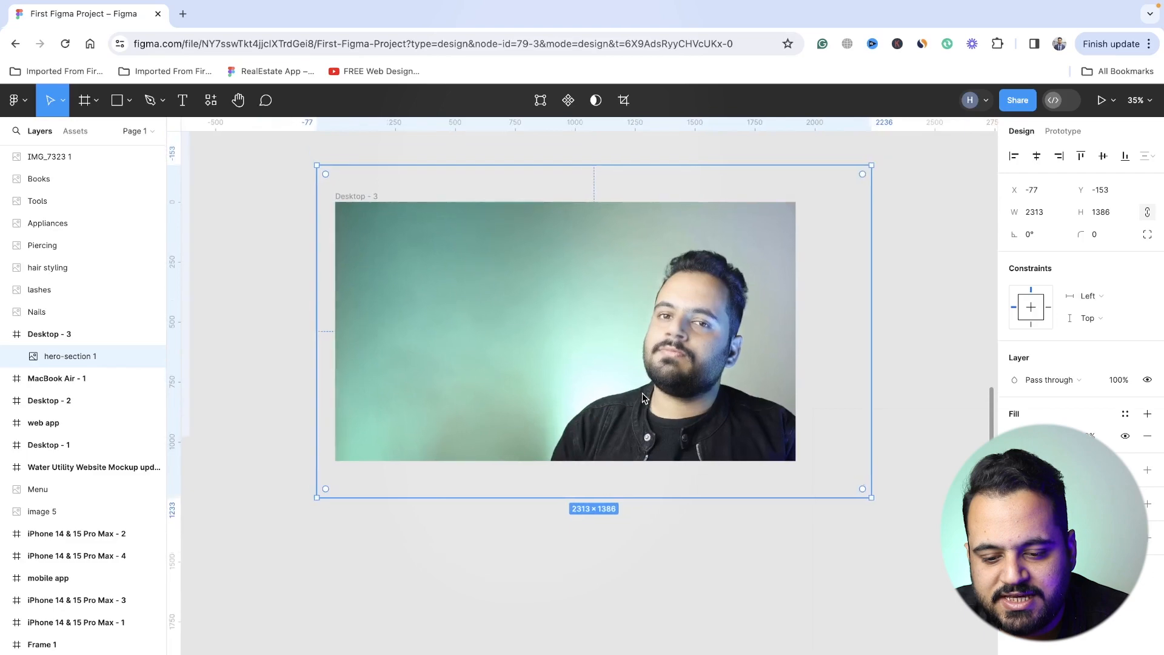
{"action": "left_click", "coordinate": [896, 362]}
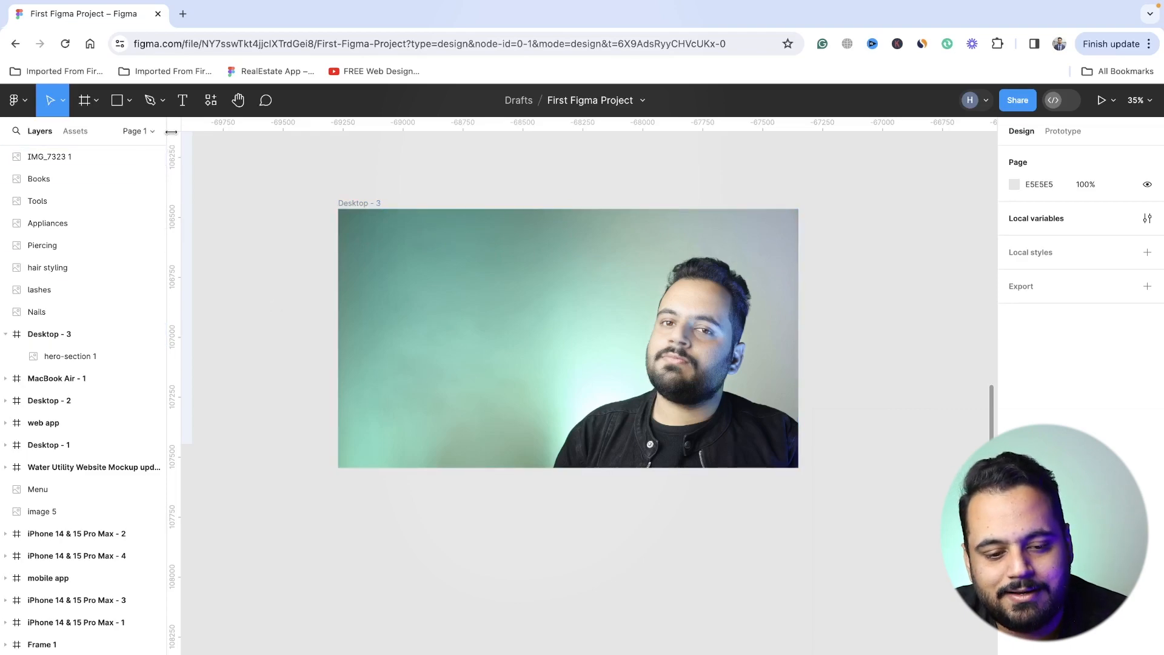
- Add the headline text "Crafting Visual Treats" to the Desktop - 3 frame at about X 347, Y 450
{"action": "left_click", "coordinate": [182, 102]}
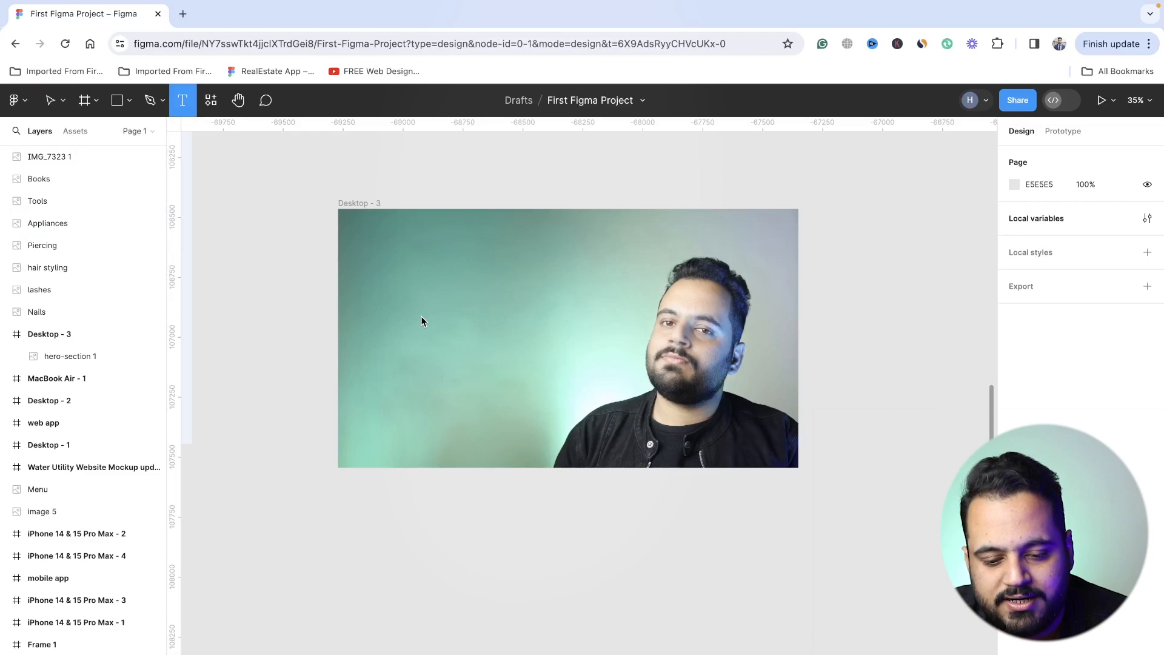
{"action": "left_click", "coordinate": [421, 317]}
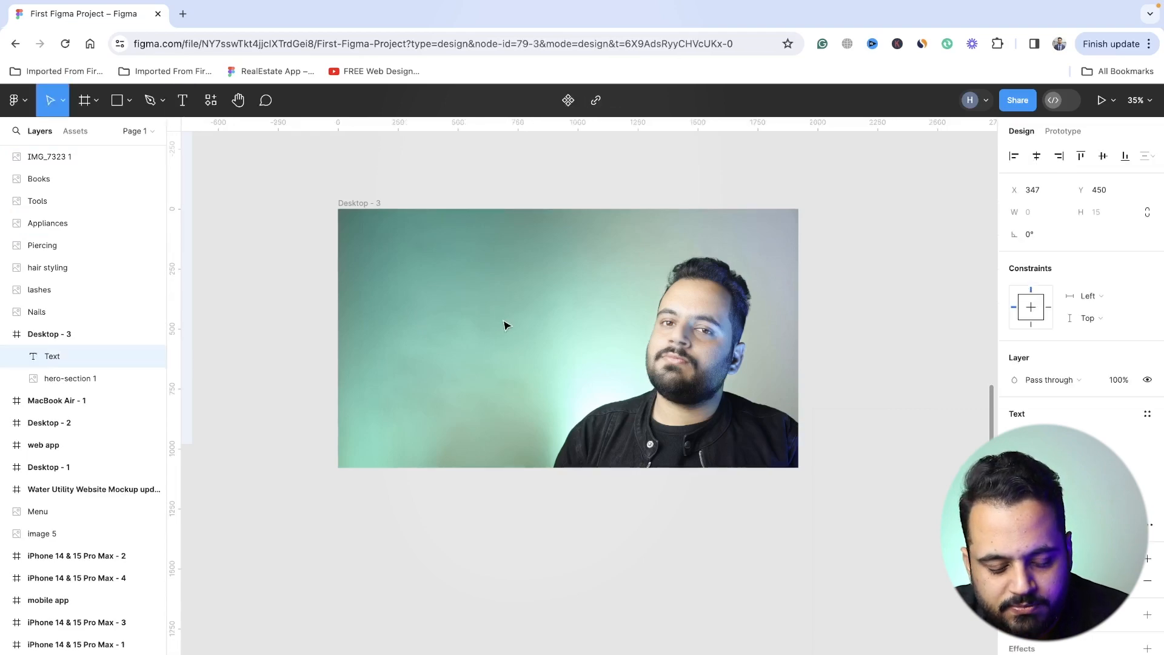
{"action": "type", "text": "Cr"}
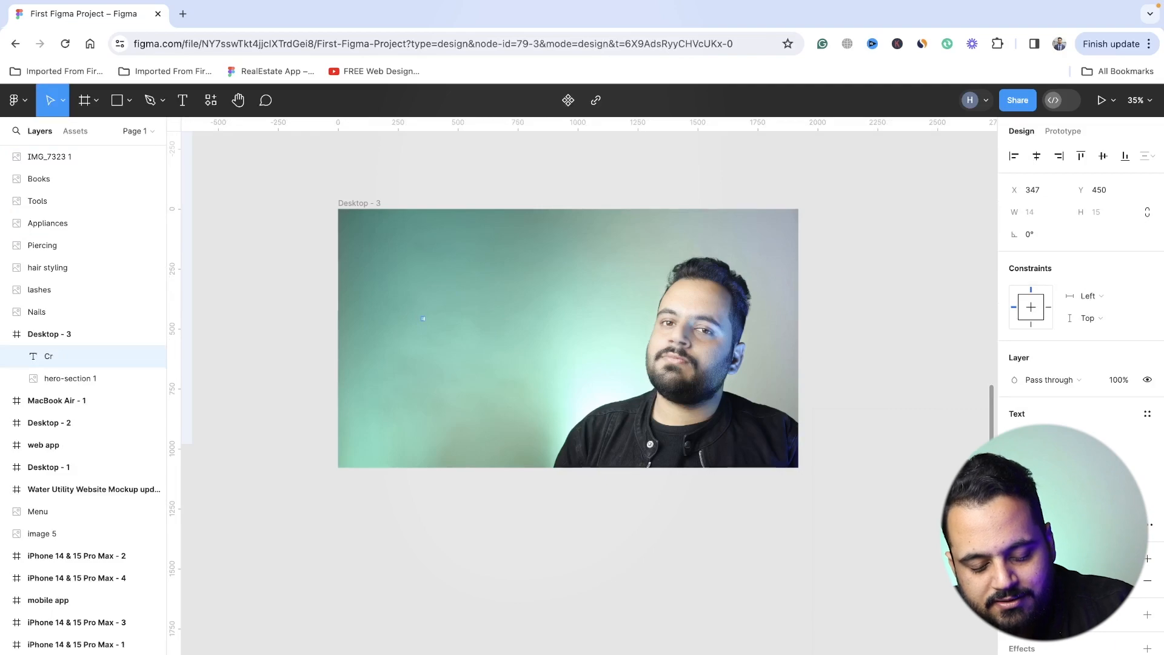
{"action": "type", "text": "afting Visu"}
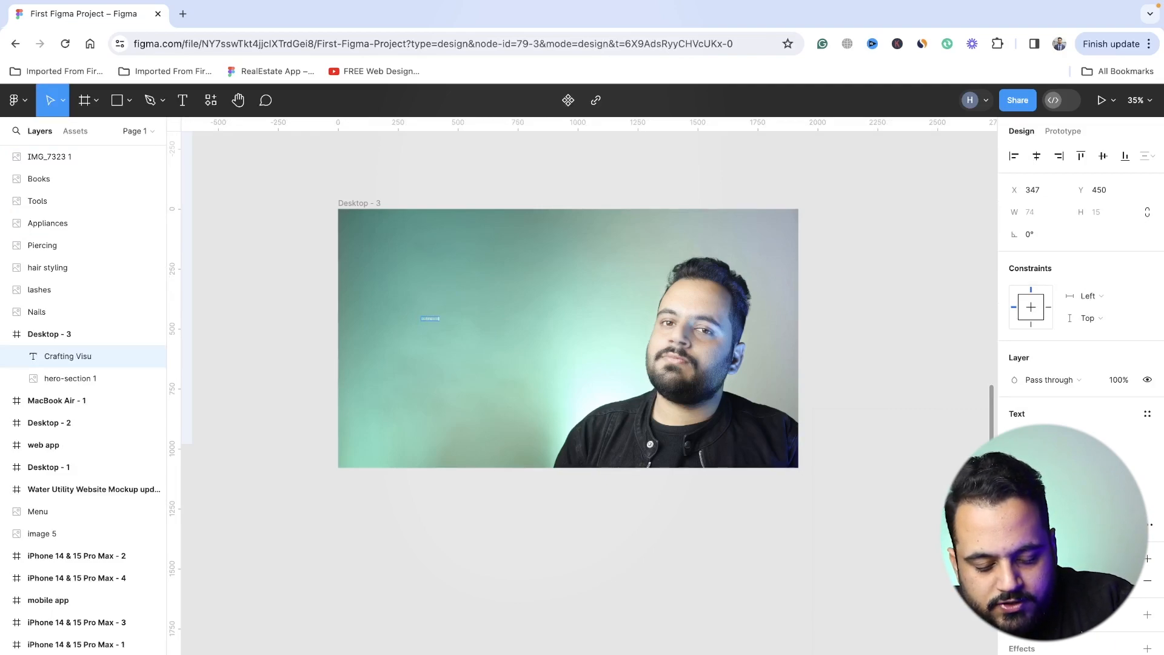
{"action": "type", "text": "al Trea"}
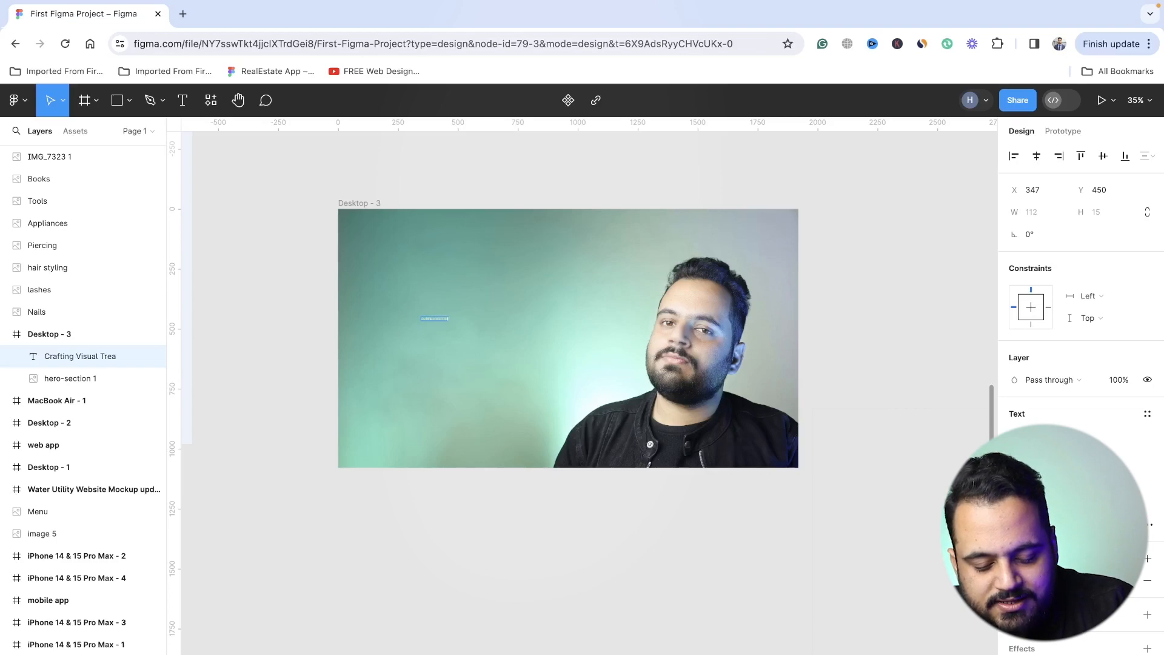
{"action": "type", "text": "ts"}
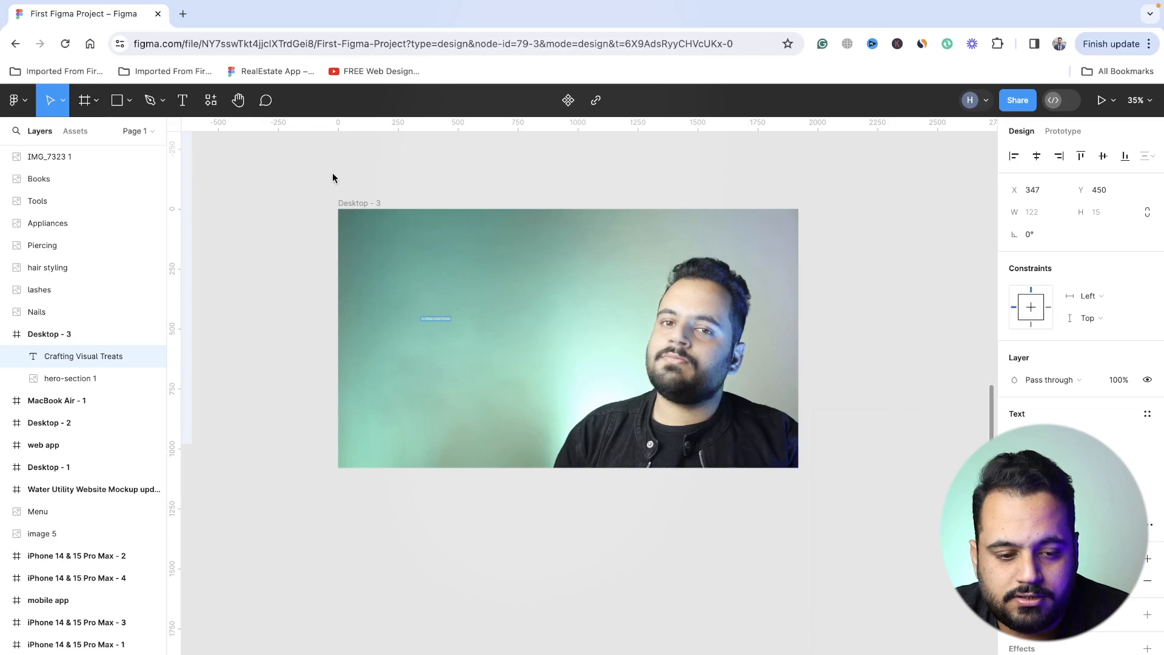
{"action": "key", "text": "Escape"}
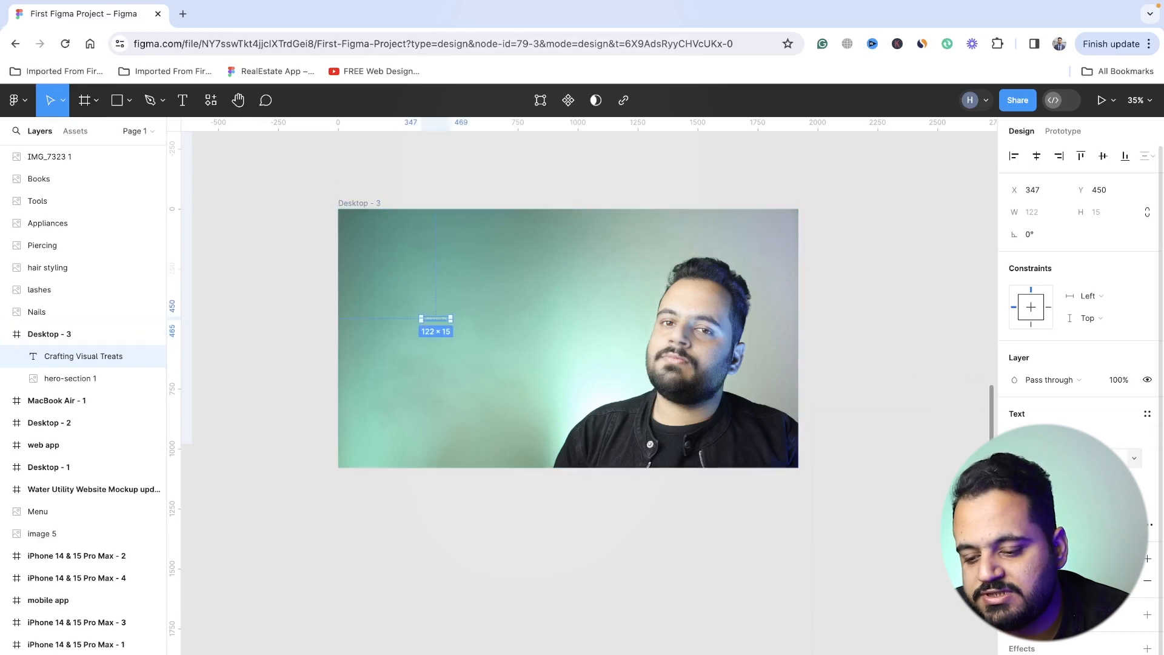
- Set the headline's font size to 100 and move it to about X 101, Y 419, clear of the portrait
{"action": "left_click", "coordinate": [1104, 457]}
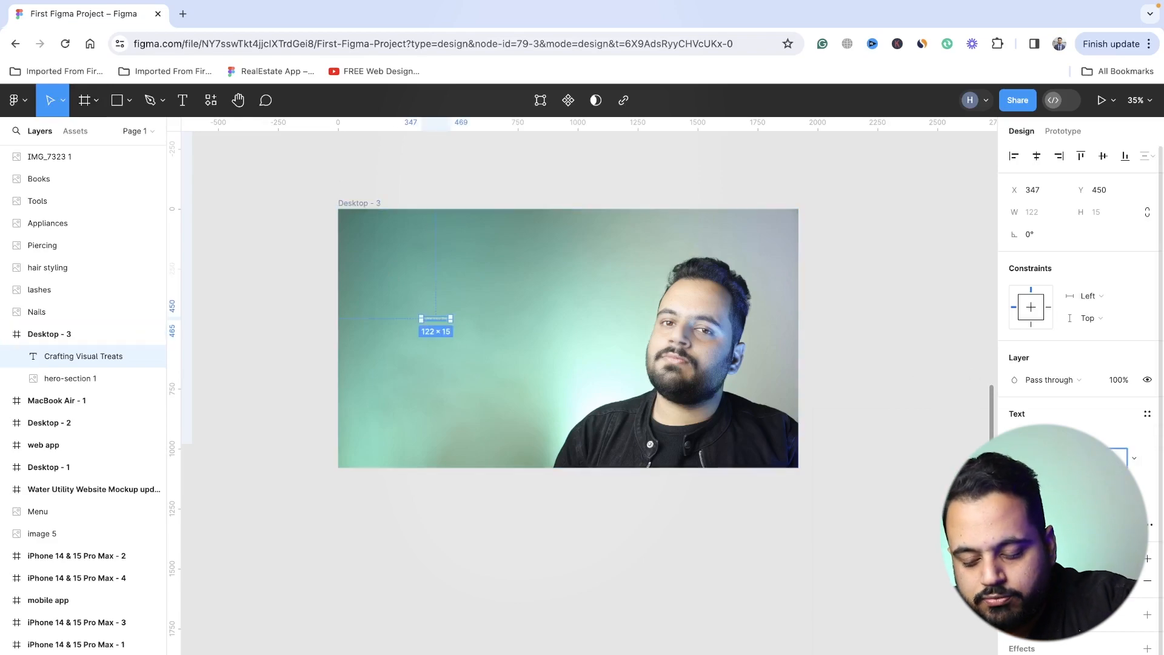
{"action": "type", "text": "100"}
{"action": "key", "text": "Return"}
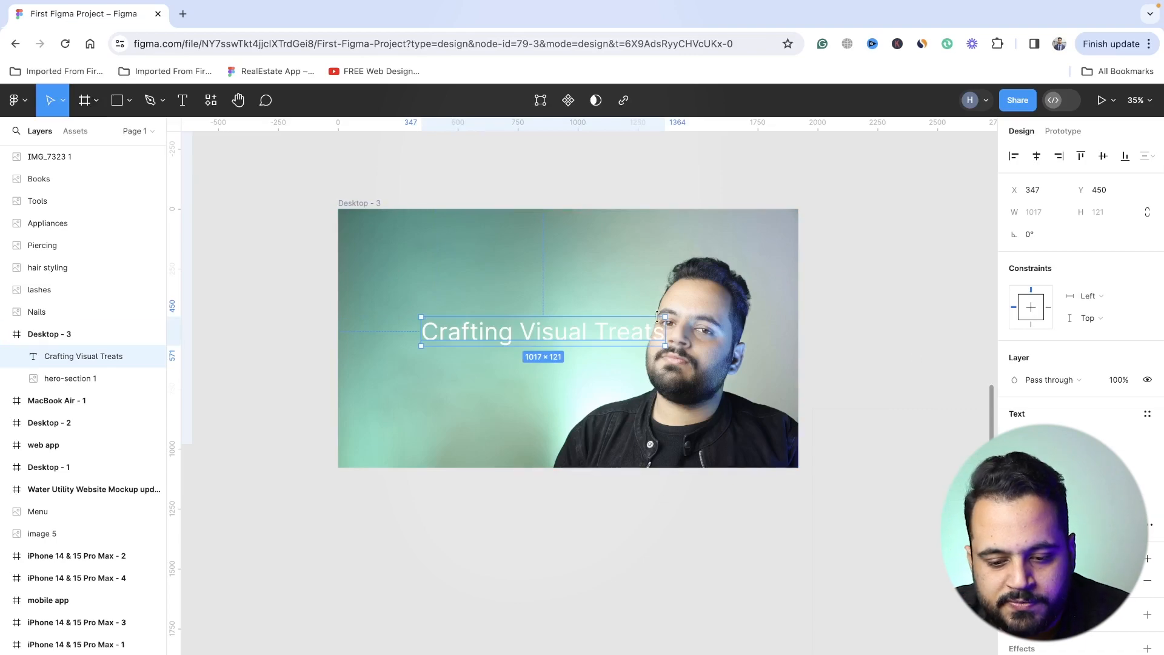
{"action": "left_click_drag", "start_coordinate": [598, 330], "coordinate": [541, 322]}
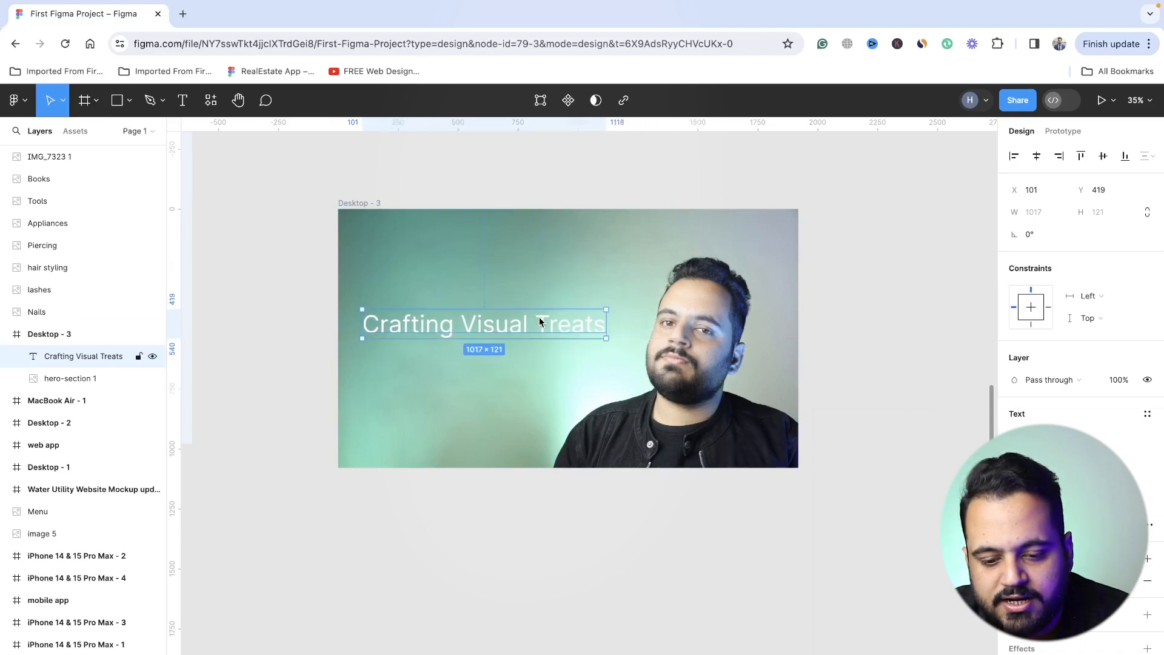
- Break the headline into two lines with "Treats" on the second, remove its leading space, and center-align the text
{"action": "double_click", "coordinate": [496, 329]}
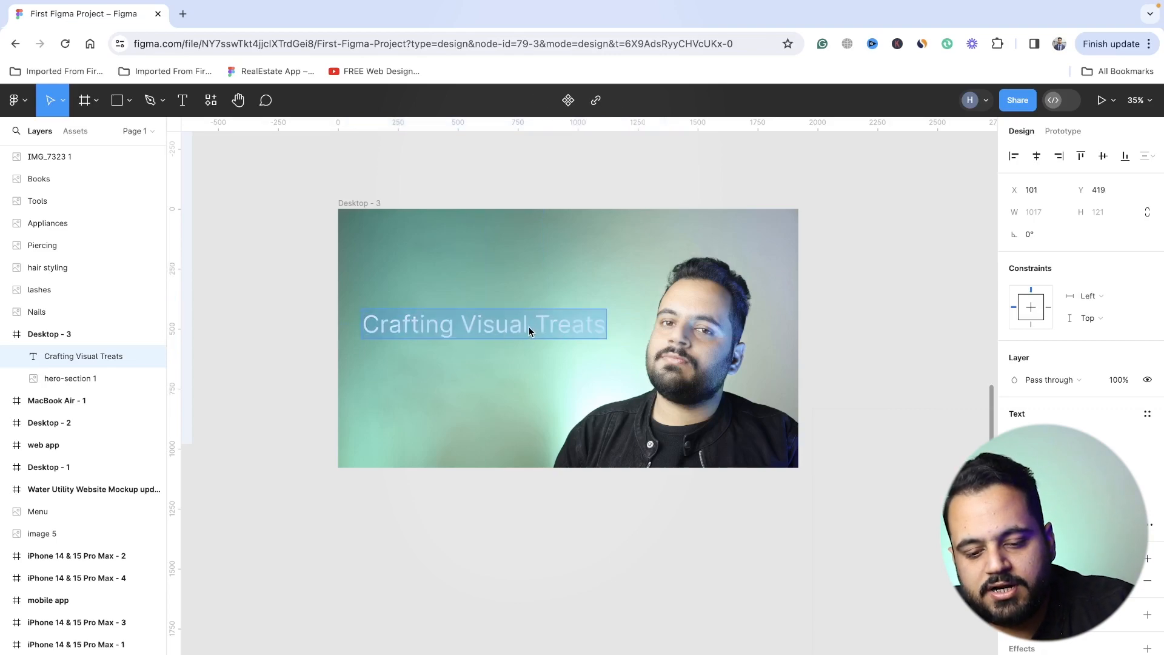
{"action": "left_click", "coordinate": [528, 328]}
{"action": "key", "text": "Return"}
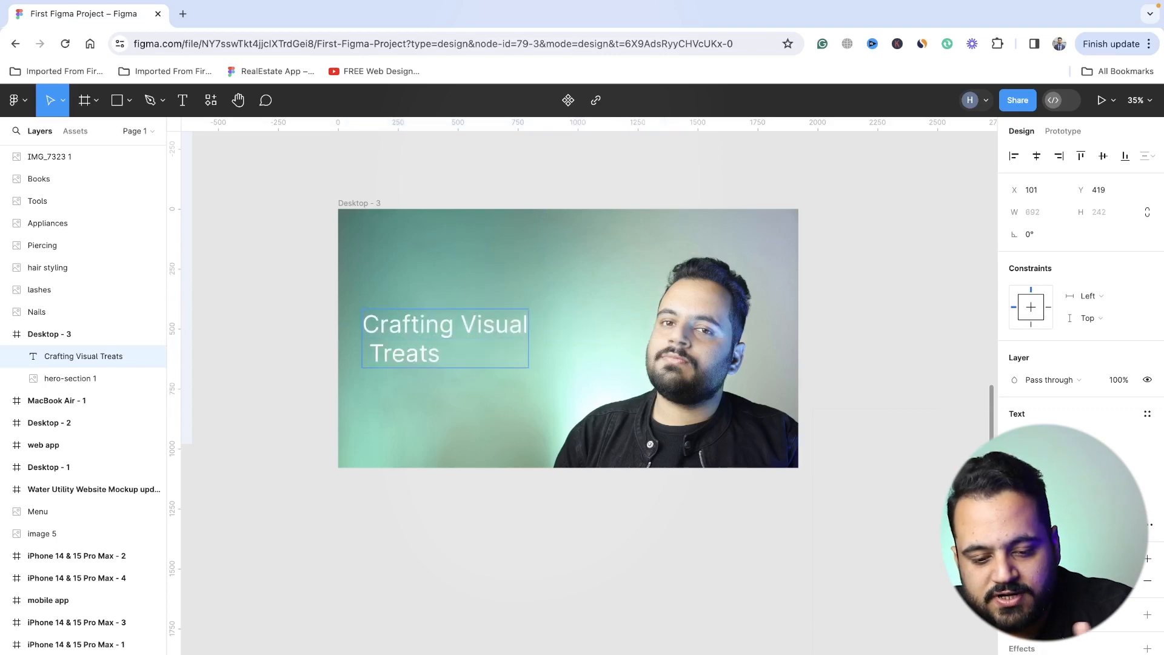
{"action": "key", "text": "Right"}
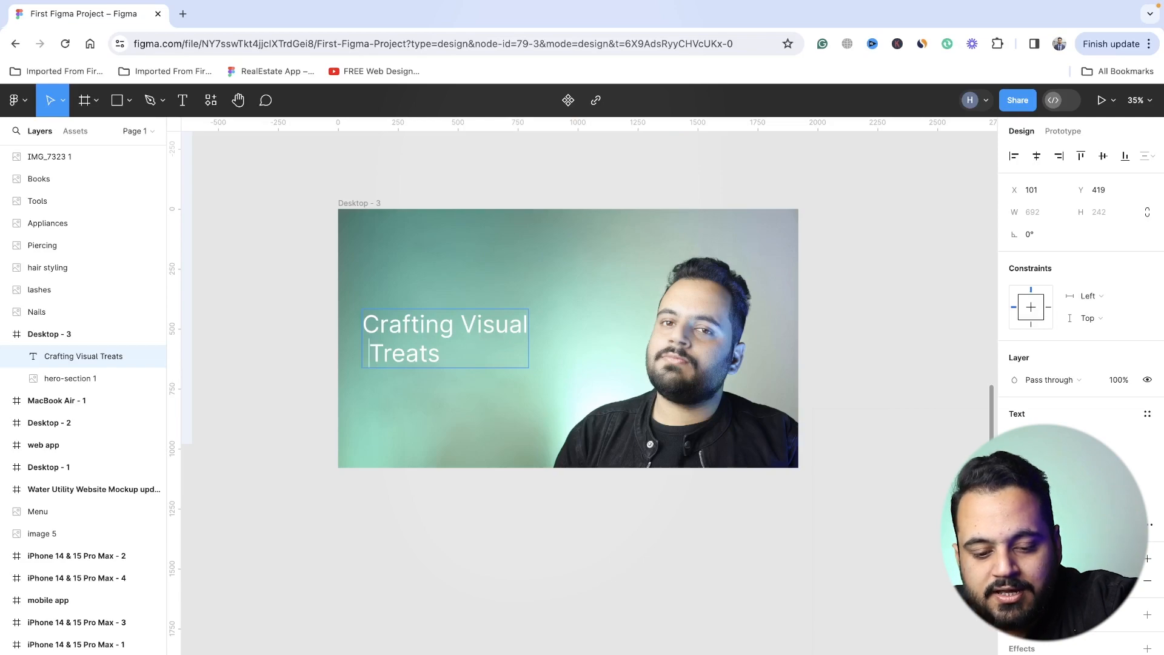
{"action": "key", "text": "BackSpace"}
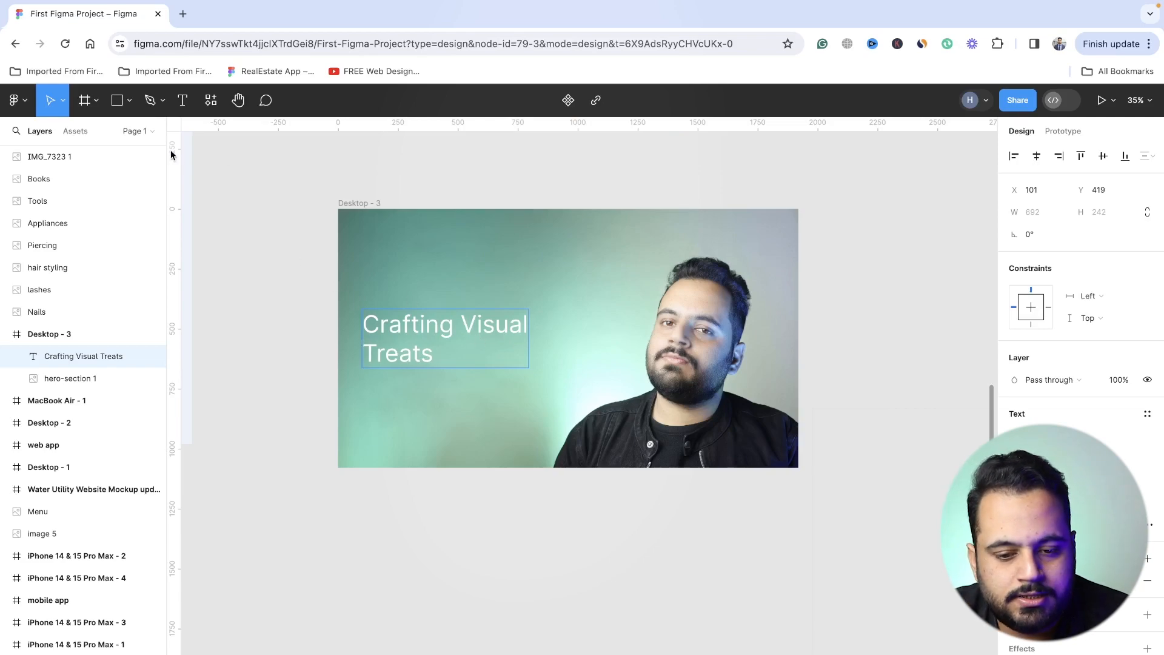
{"action": "key", "text": "Escape"}
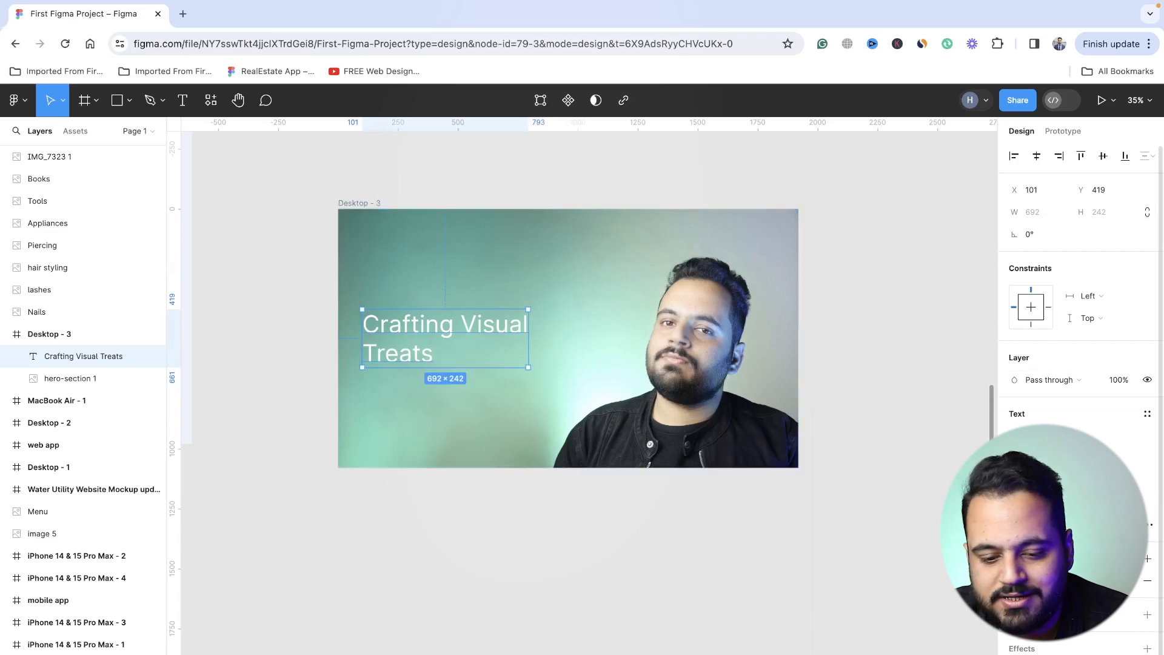
{"action": "key", "text": "ctrl+alt+t"}
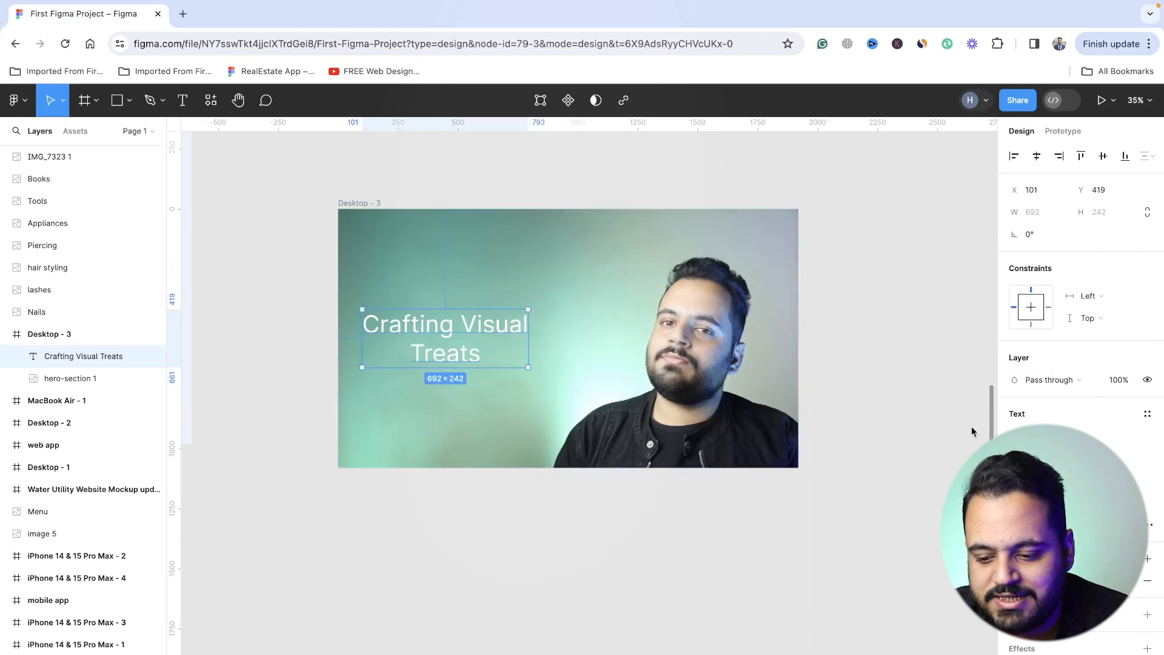
- Change the headline's font family to Jomhuria
{"action": "left_click", "coordinate": [1069, 480]}
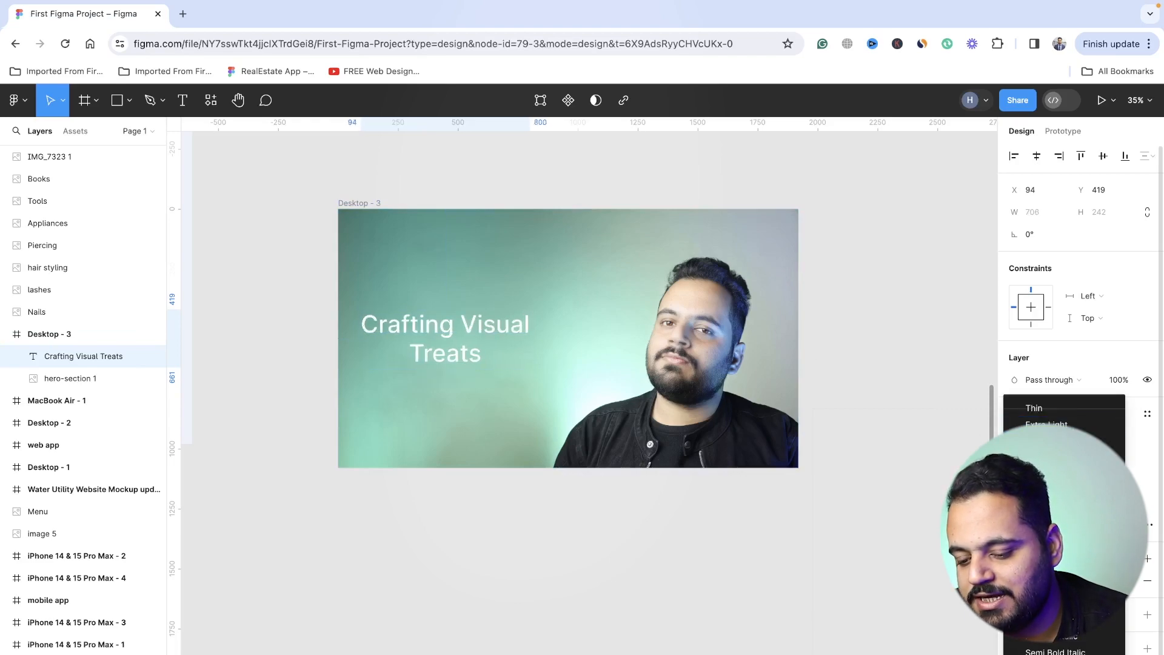
{"action": "left_click", "coordinate": [1092, 361]}
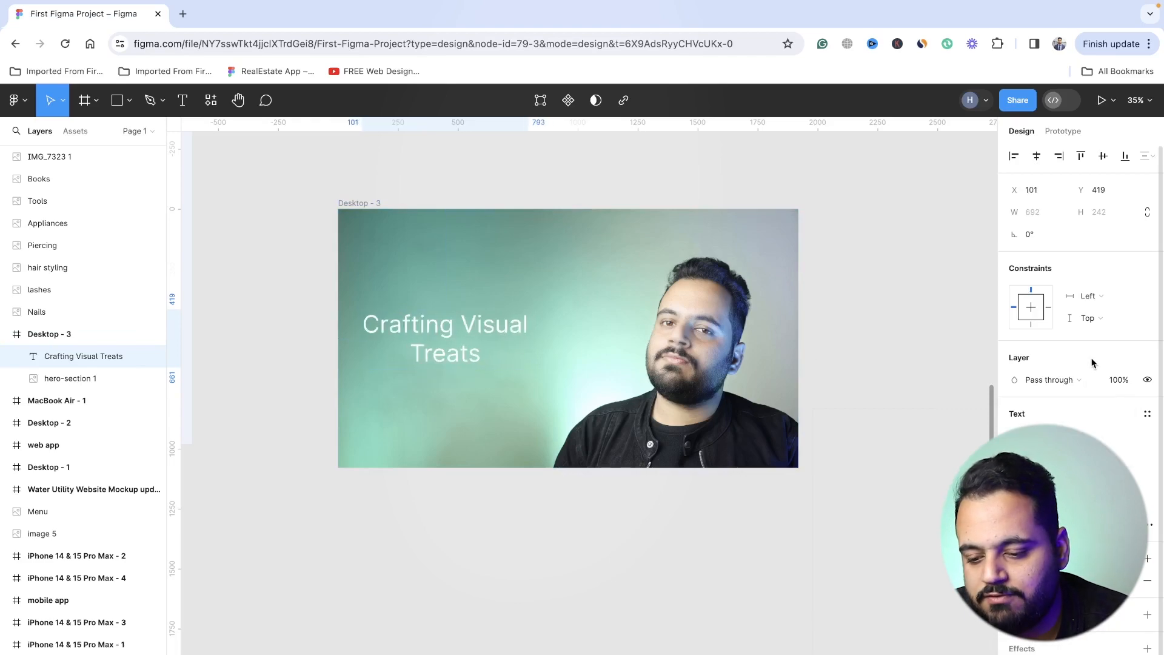
{"action": "left_click", "coordinate": [1042, 435]}
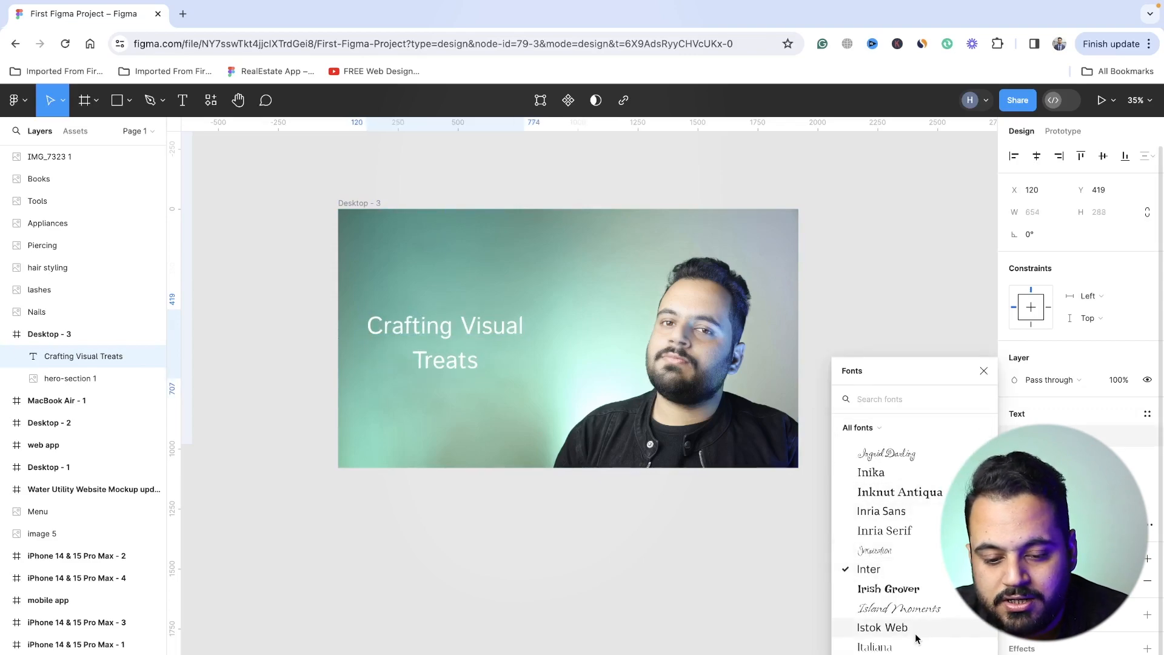
{"action": "scroll", "coordinate": [915, 636], "scroll_direction": "down", "scroll_amount": 3}
{"action": "scroll", "coordinate": [916, 636], "scroll_direction": "down", "scroll_amount": 4}
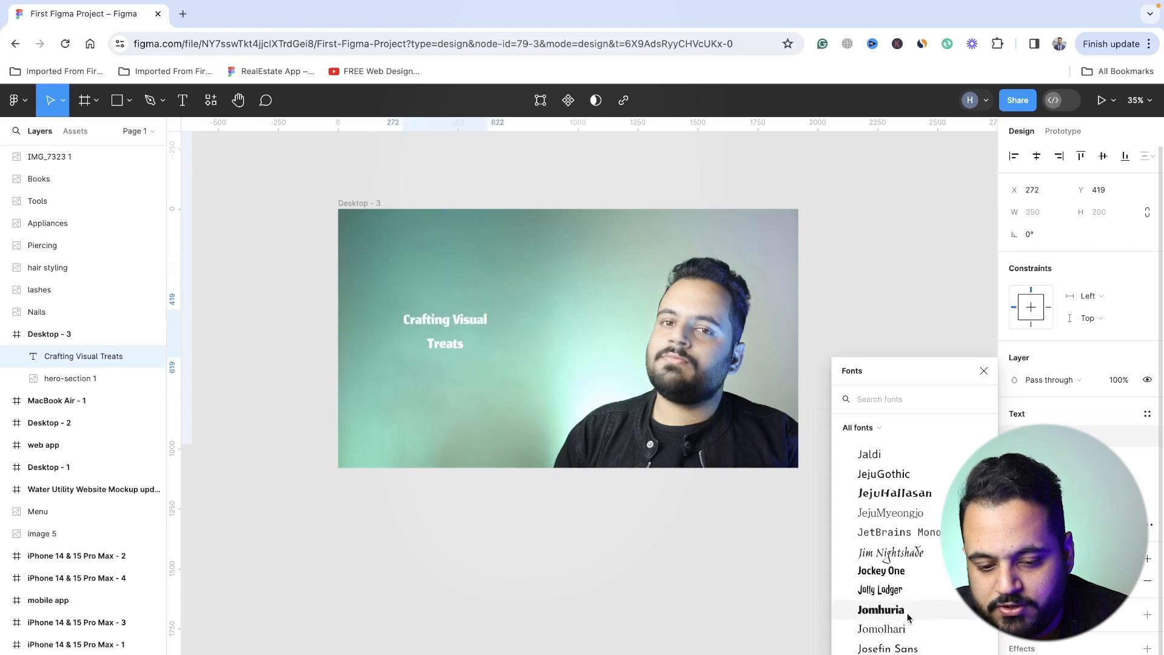
{"action": "left_click", "coordinate": [908, 617]}
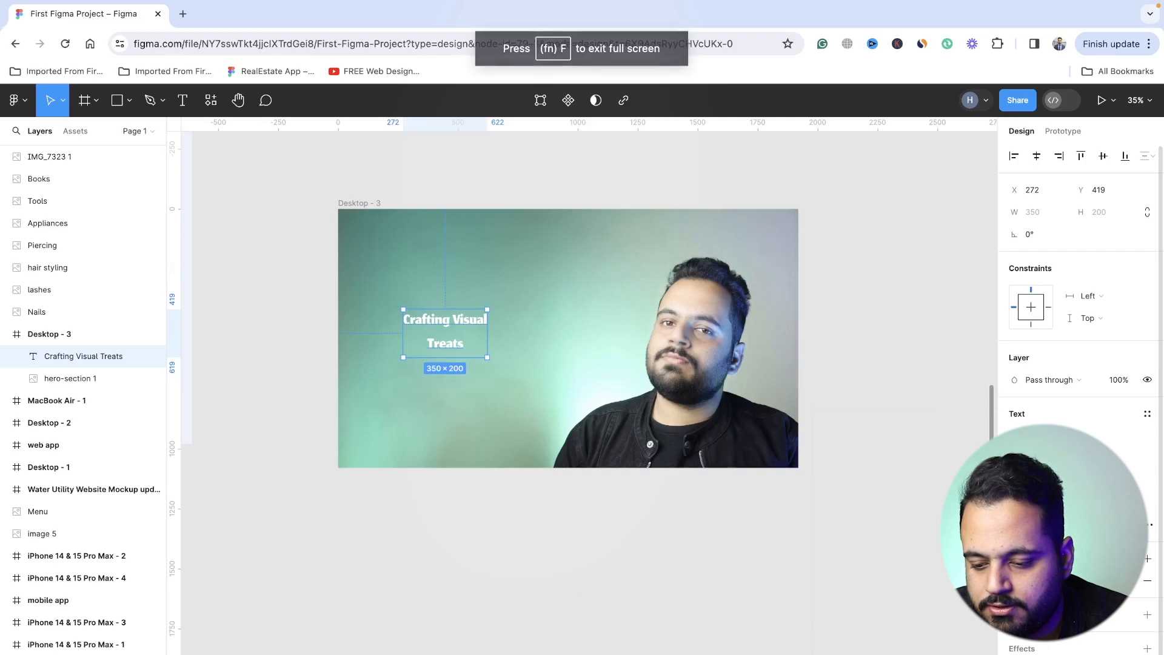
- Tighten the headline's line height until the two-line text is about 120 high and its lines sit close without overlapping
{"action": "key", "text": "Return"}
{"action": "key", "text": "Return"}
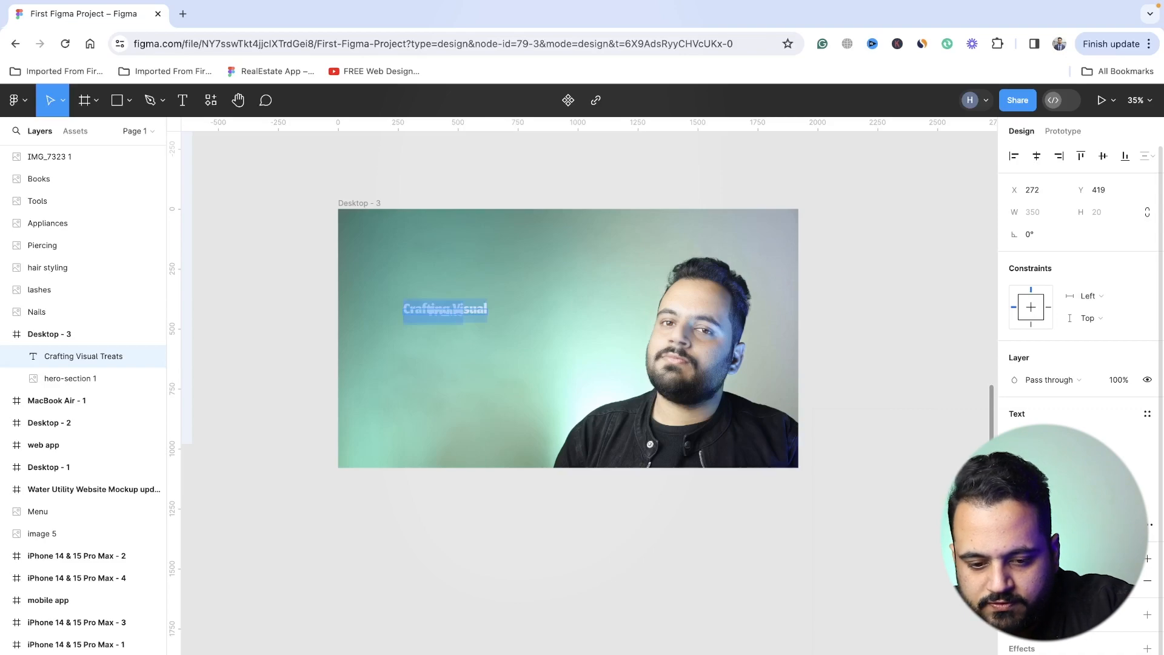
{"action": "key", "text": "Return"}
{"action": "key", "text": "Return"}
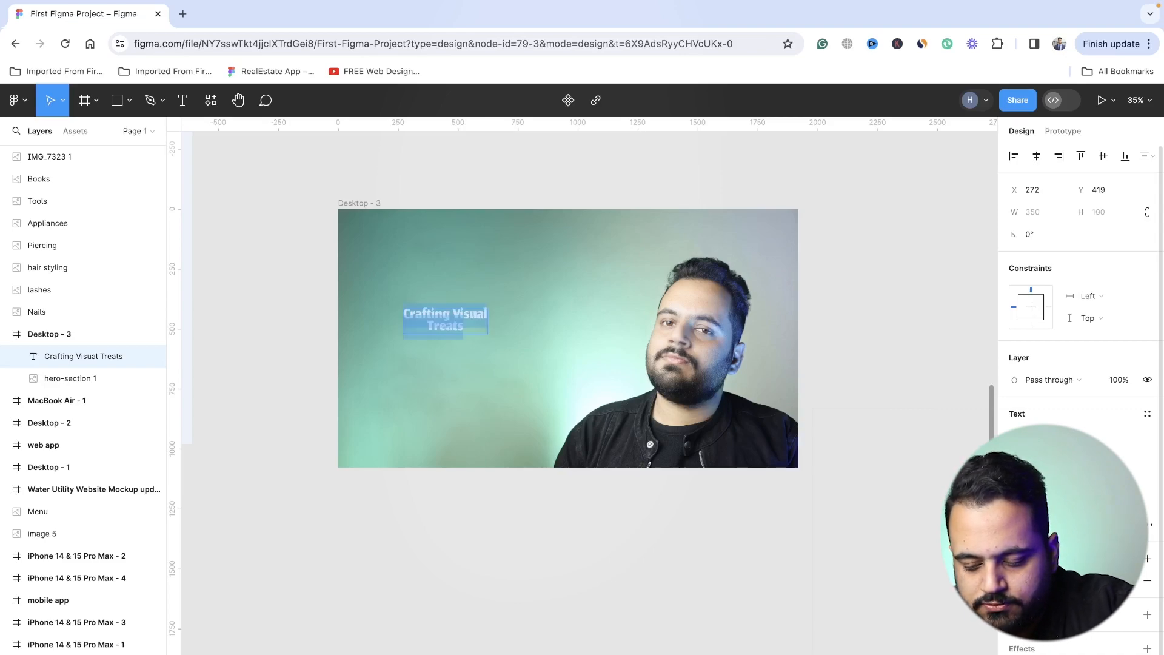
{"action": "key", "text": "Return"}
{"action": "key", "text": "Return"}
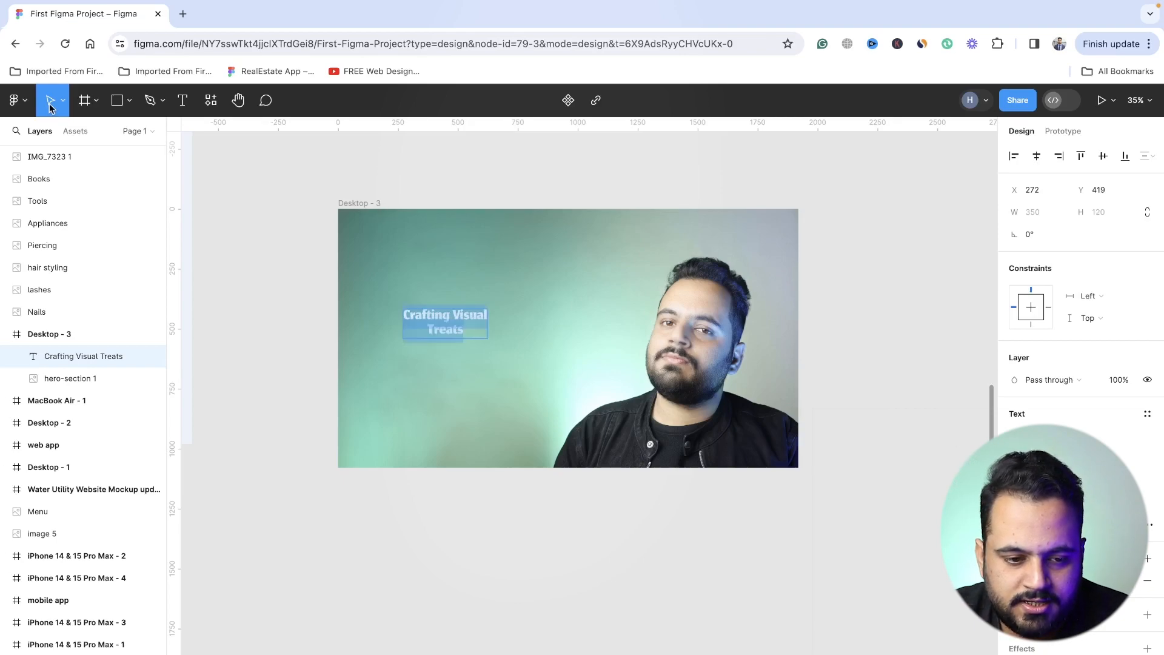
- Scale the headline proportionally to about 906 × 311 at X 87, Y 408, and return to the Move tool
{"action": "left_click", "coordinate": [63, 104]}
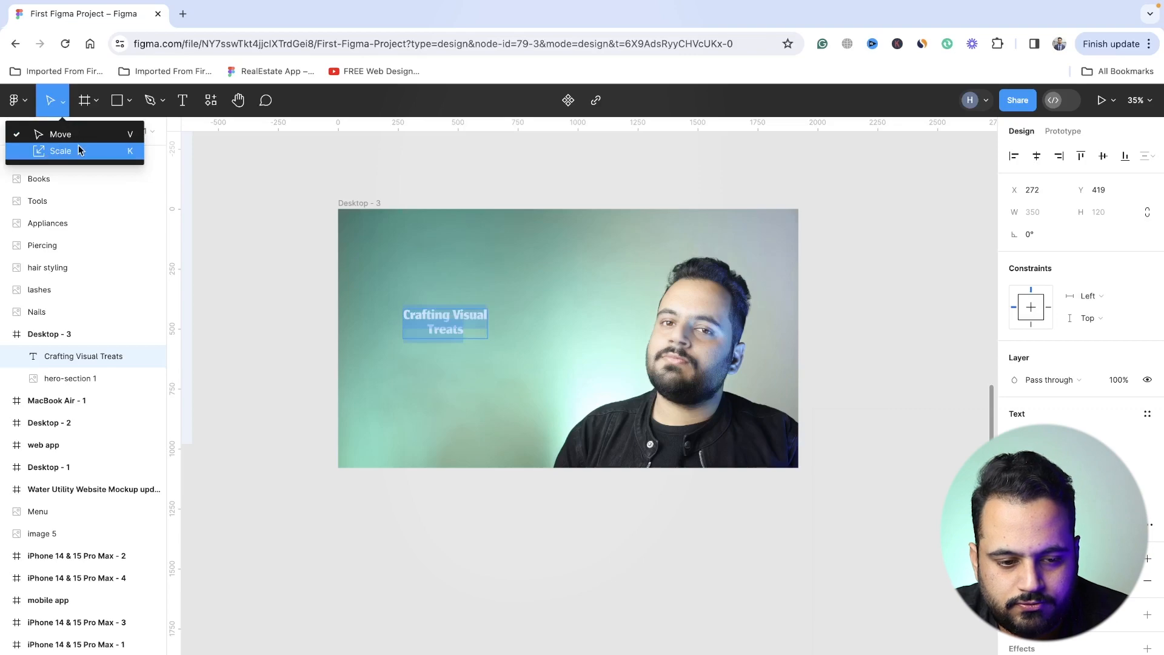
{"action": "key", "text": "k"}
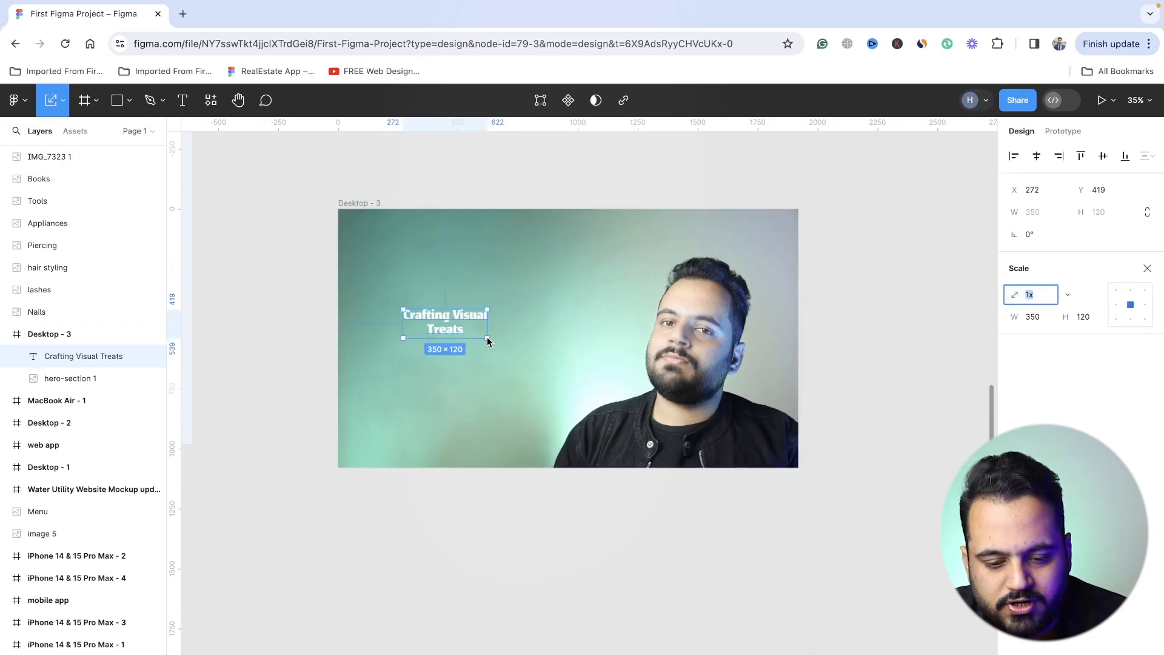
{"action": "left_click_drag", "start_coordinate": [487, 338], "coordinate": [497, 361]}
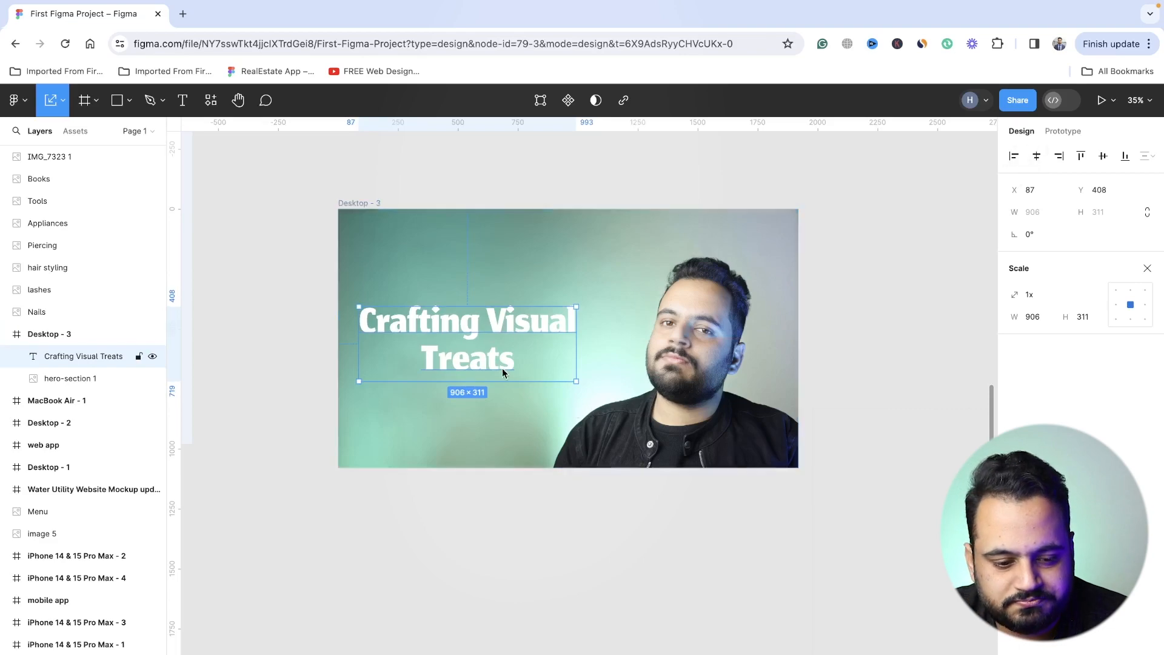
{"action": "left_click", "coordinate": [267, 235]}
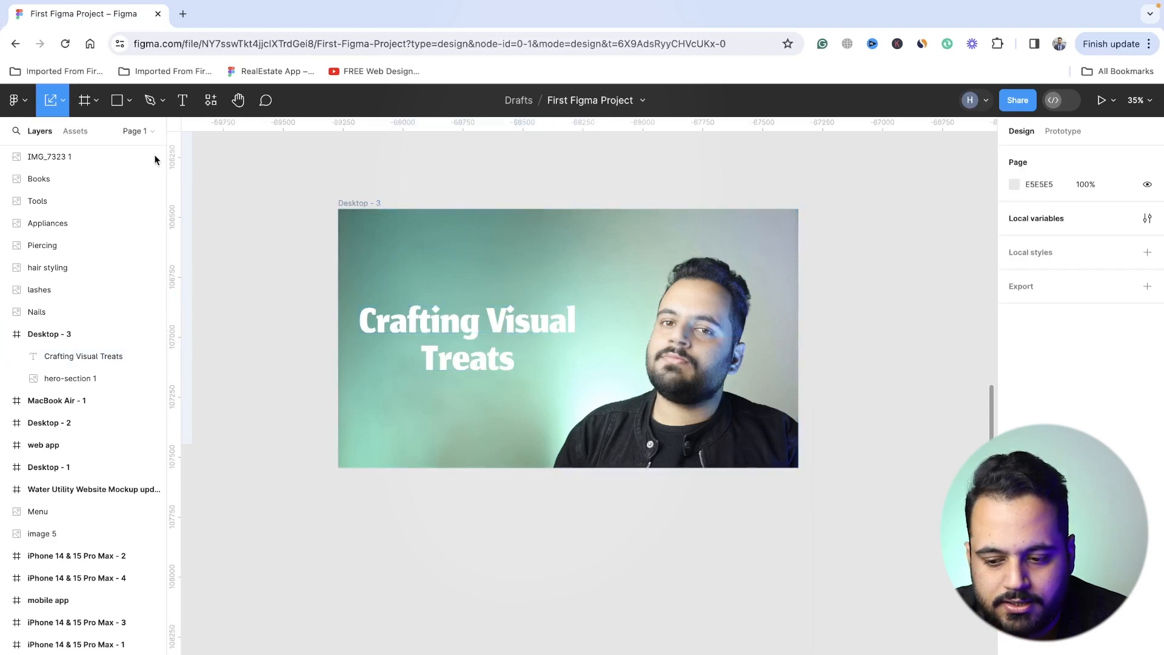
{"action": "key", "text": "super+z"}
{"action": "left_click", "coordinate": [63, 101]}
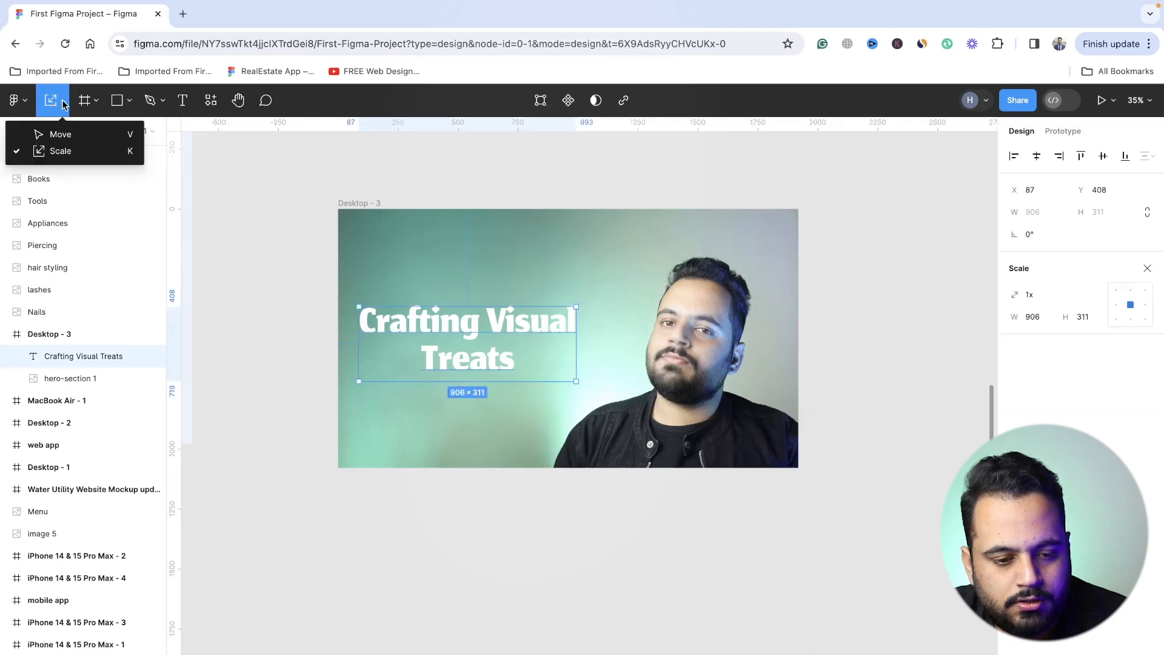
{"action": "left_click", "coordinate": [126, 143]}
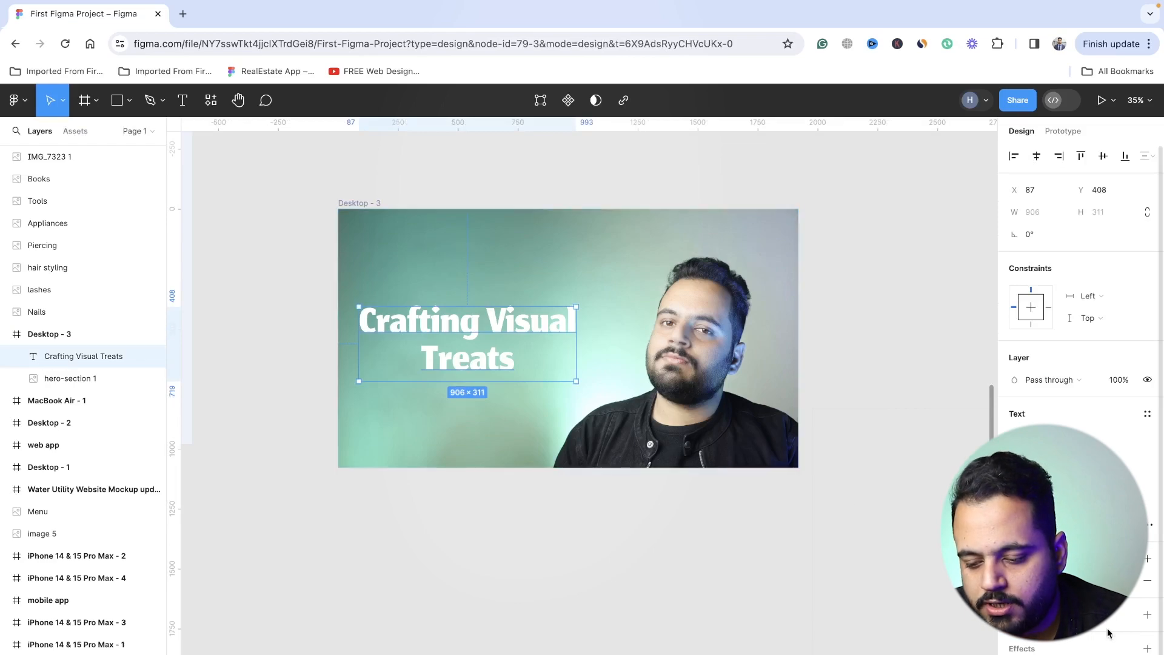
- Add a drop shadow to the headline and increase it until it stands out clearly beneath the letters
{"action": "left_click", "coordinate": [1149, 650]}
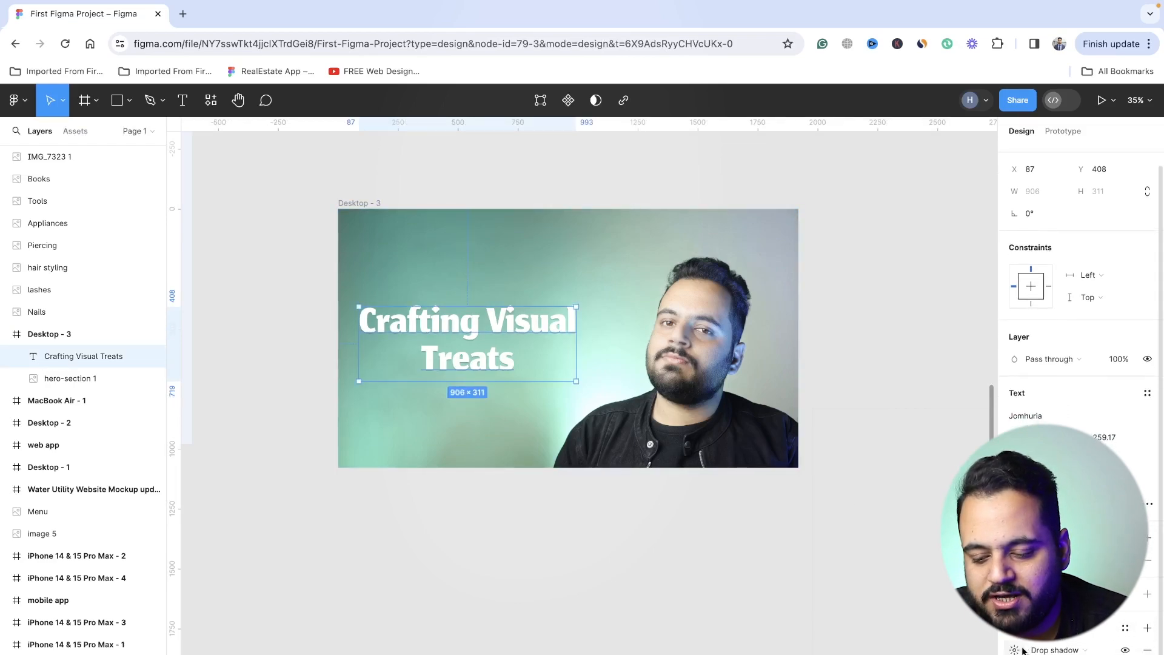
{"action": "left_click", "coordinate": [1014, 649]}
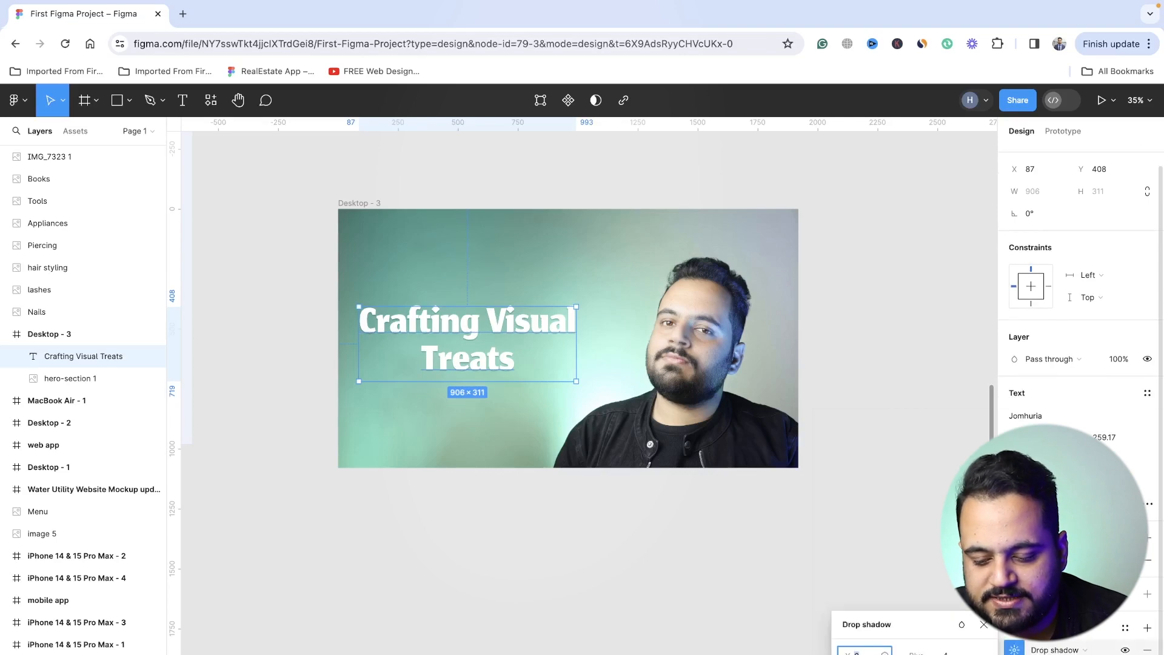
{"action": "key", "text": "Tab"}
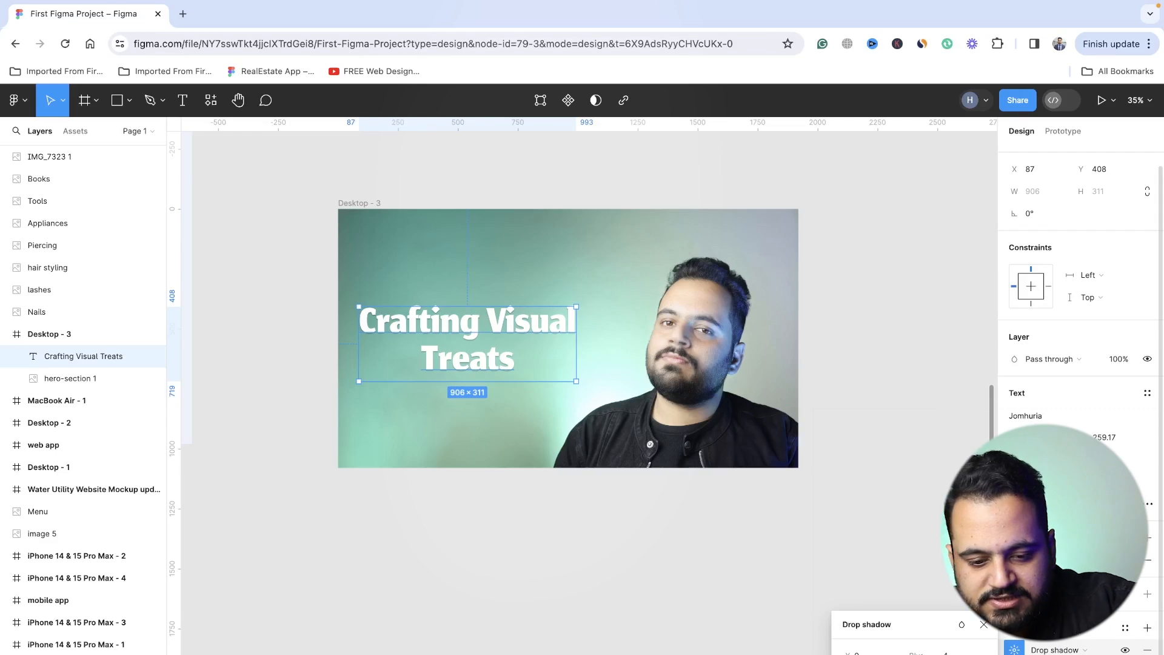
{"action": "key", "text": "Up"}
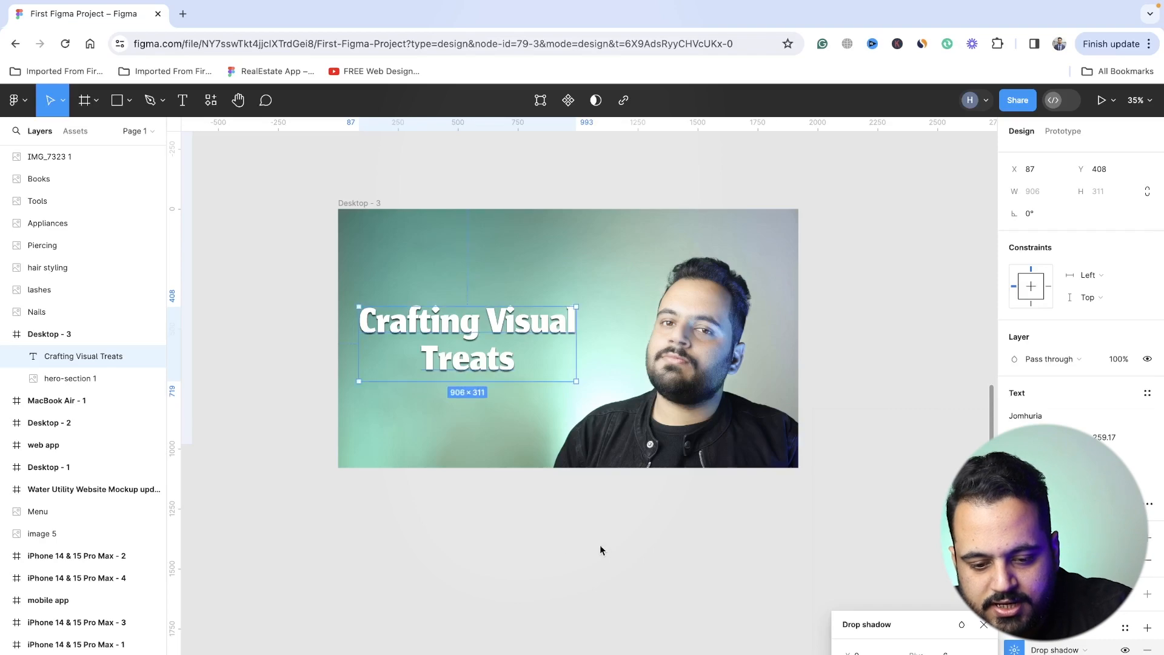
{"action": "left_click", "coordinate": [512, 537]}
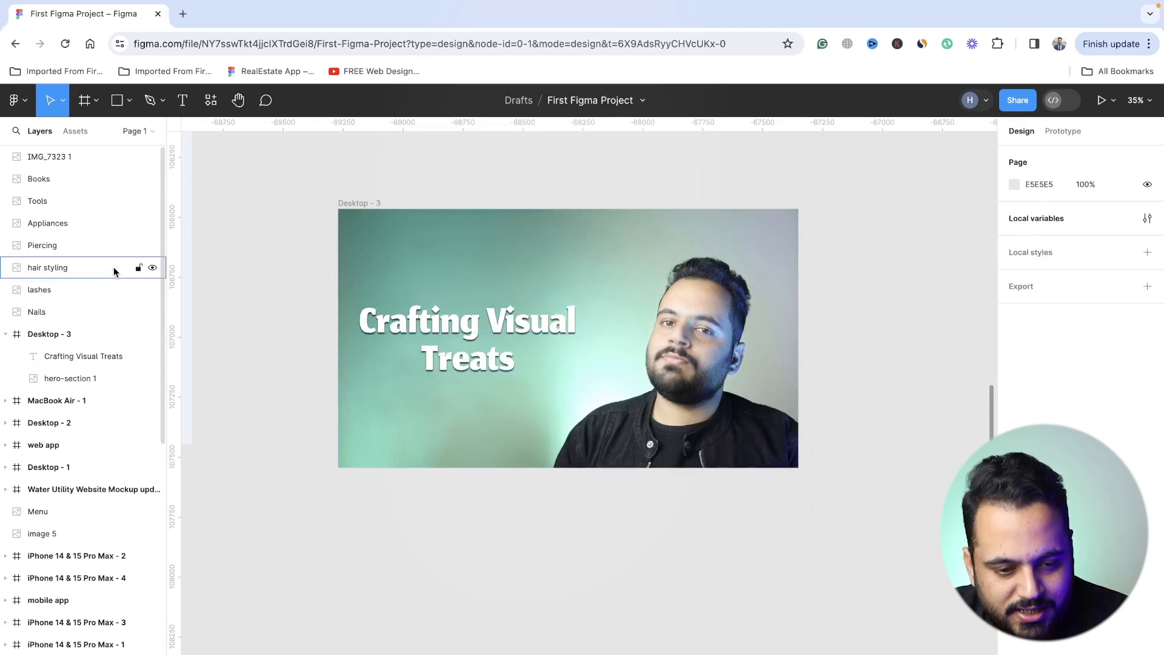
- Generate Lorem Ipsum text on lipsum.com in a new browser tab and copy the opening sentences through "leo felis in lorem."
{"action": "left_click", "coordinate": [182, 13]}
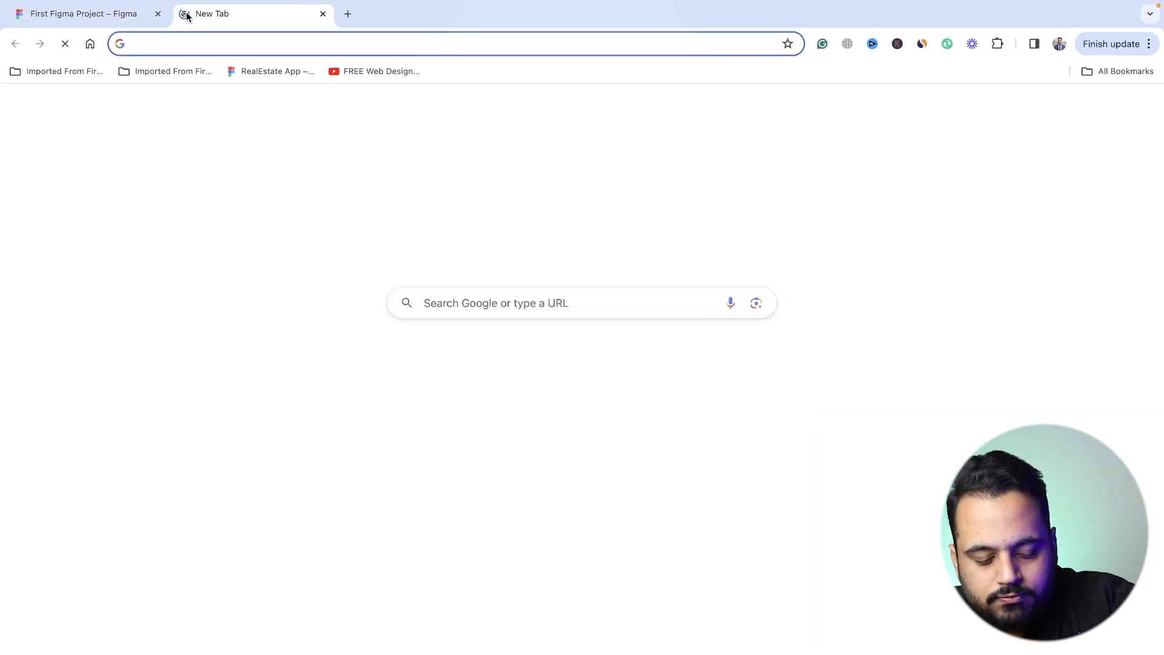
{"action": "type", "text": "lipsum"}
{"action": "key", "text": "Return"}
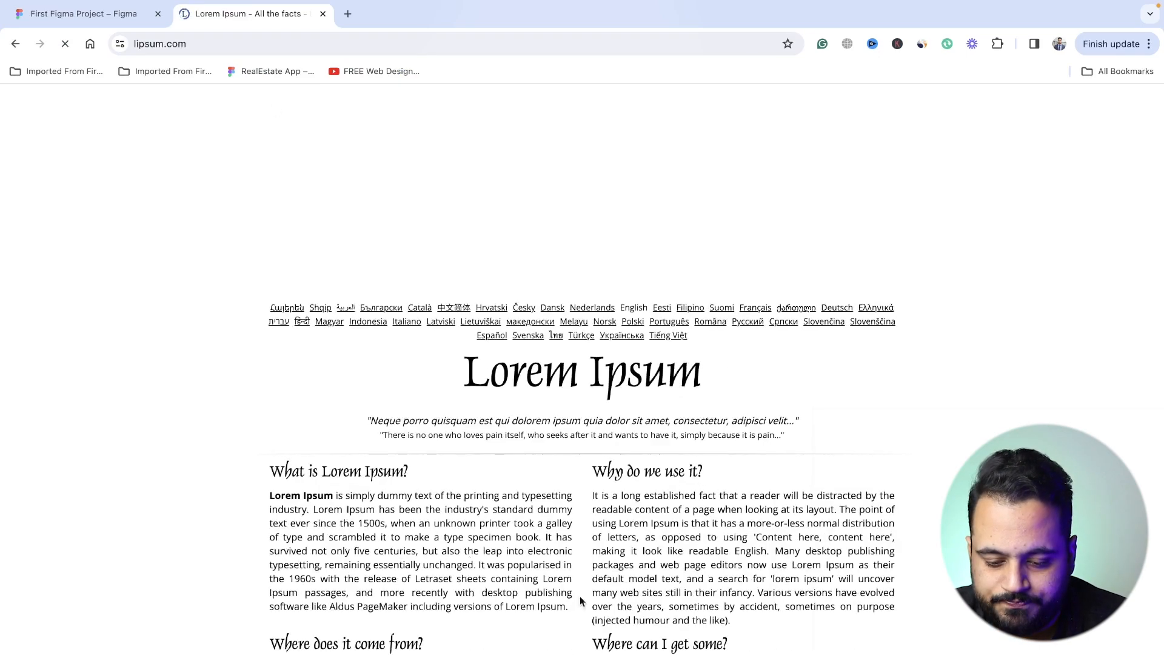
{"action": "scroll", "coordinate": [783, 328], "scroll_direction": "down", "scroll_amount": 9}
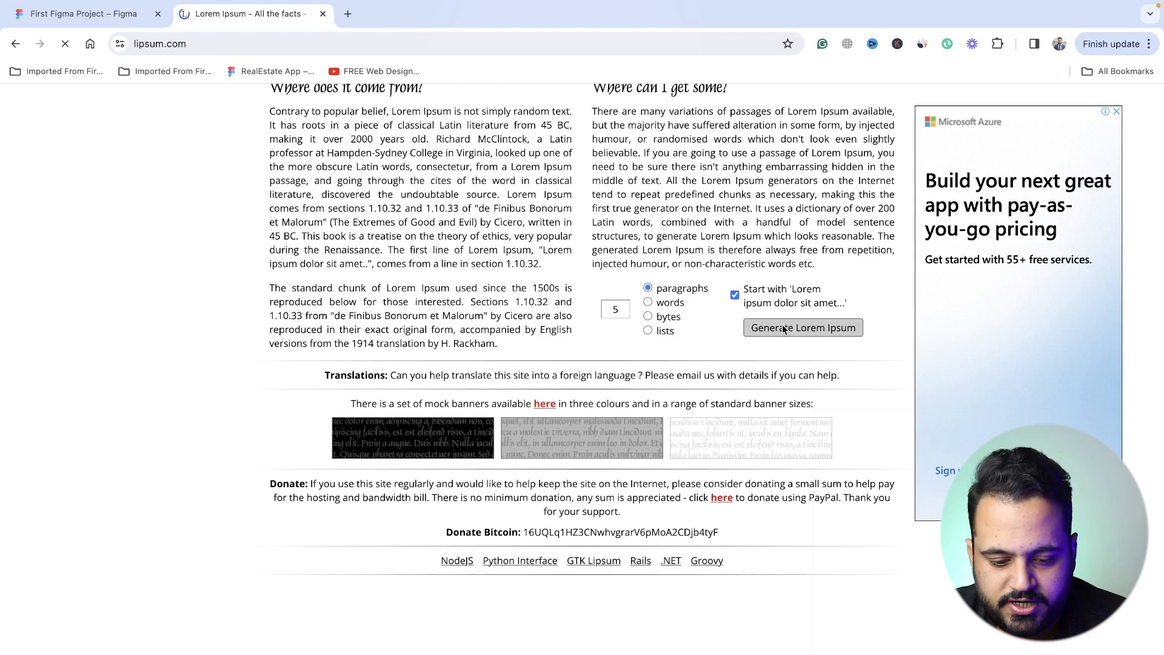
{"action": "left_click_drag", "start_coordinate": [270, 468], "coordinate": [483, 494]}
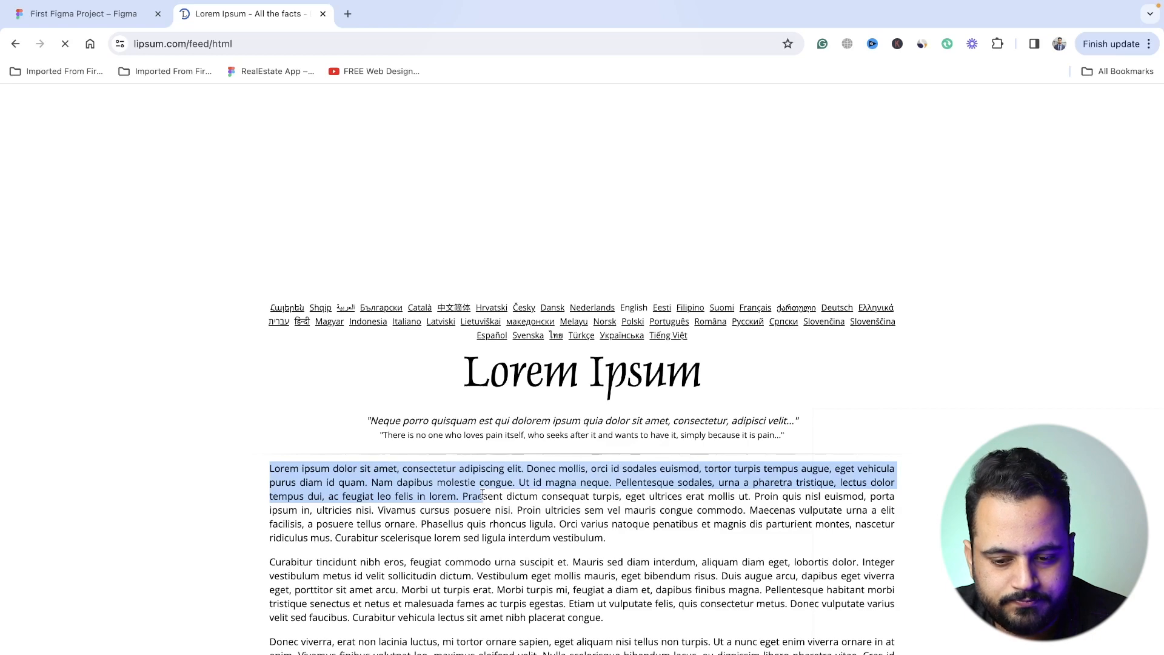
- Switch back to Figma and paste the copied paragraph into a text box about 916 × 115 below the headline at X 104, Y 742
{"action": "key", "text": "ctrl+shift+Tab"}
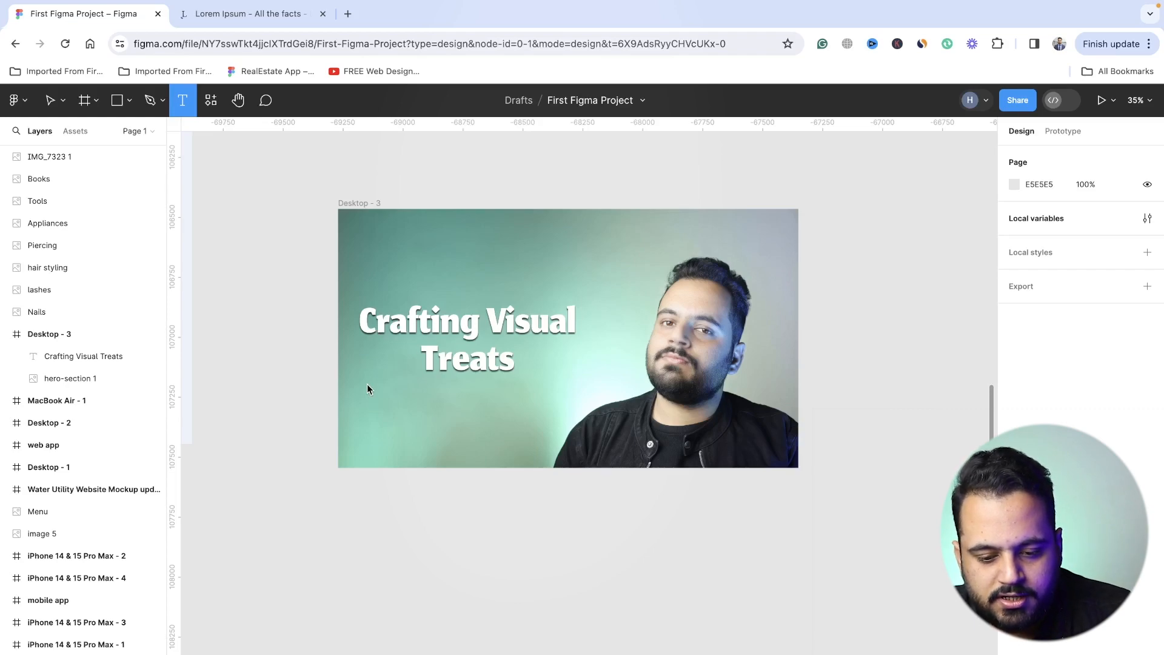
{"action": "key", "text": "ctrl+v"}
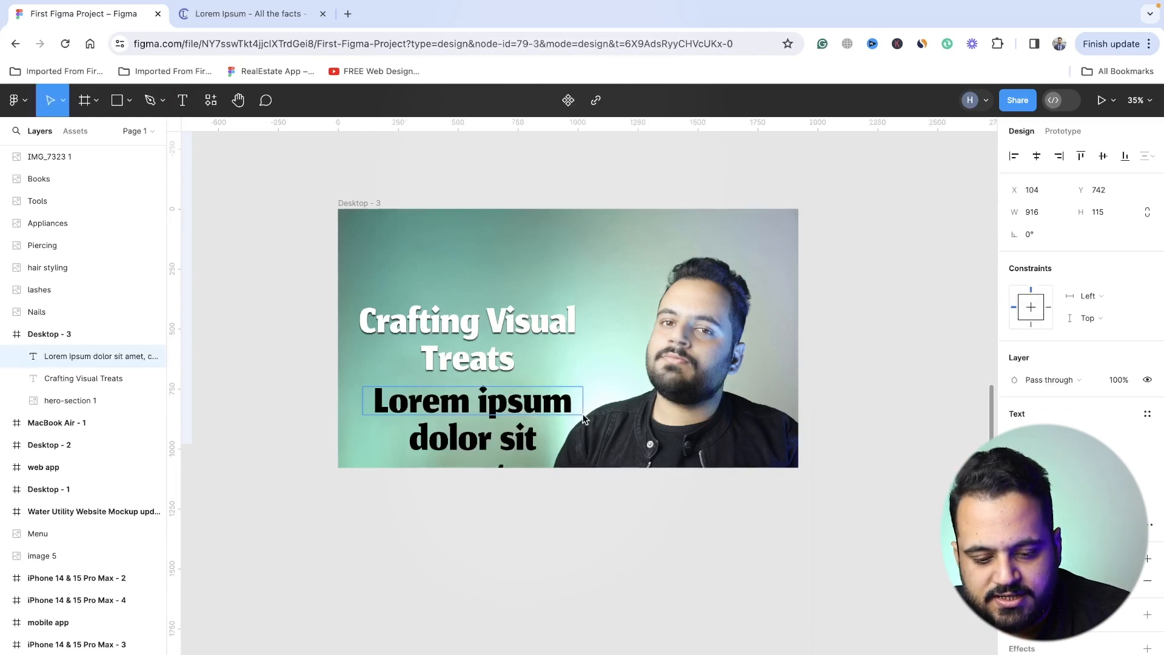
{"action": "key", "text": "Return"}
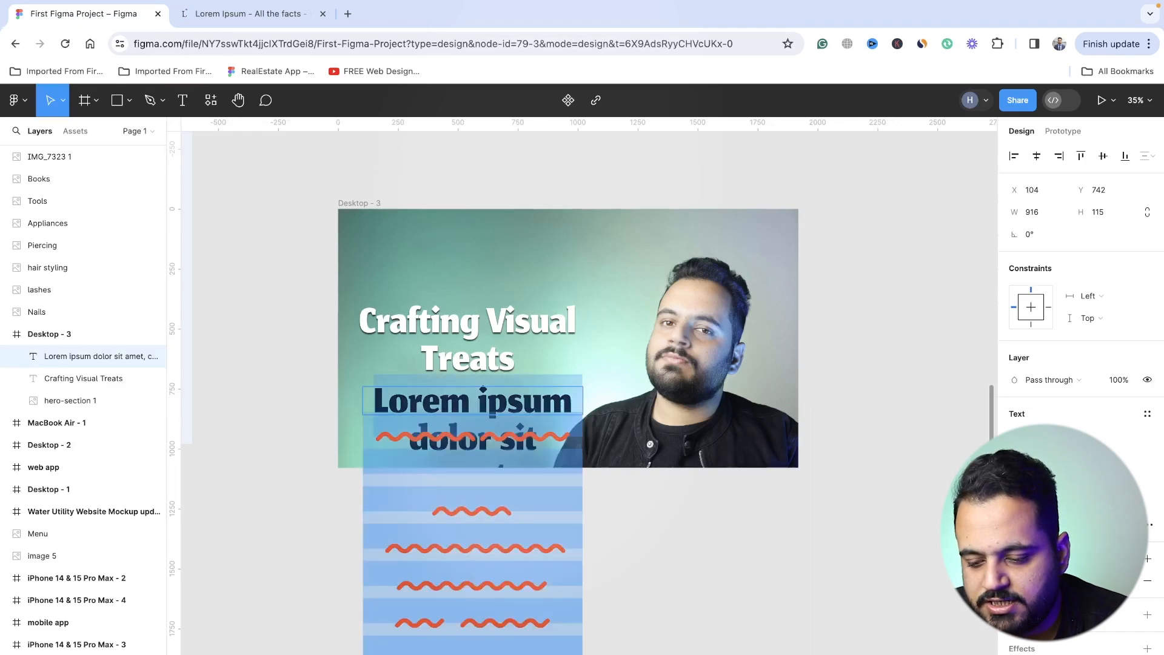
- Change the Lorem Ipsum paragraph's font family to Poppins
{"action": "left_click", "coordinate": [1057, 436]}
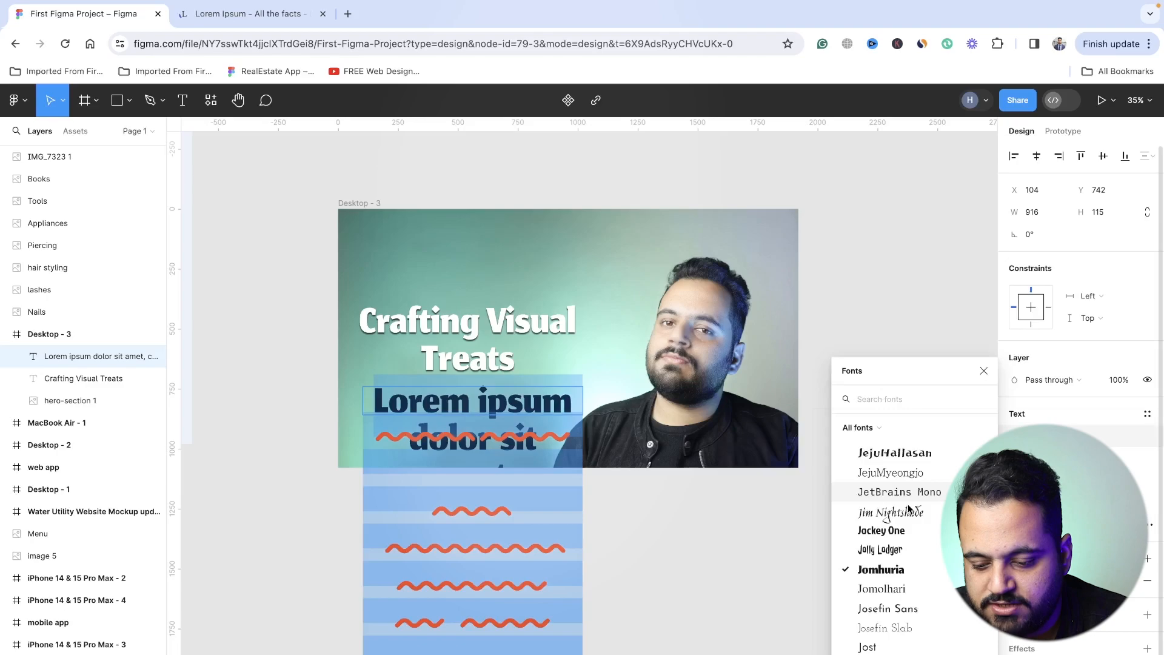
{"action": "scroll", "coordinate": [903, 509], "scroll_direction": "up", "scroll_amount": 6}
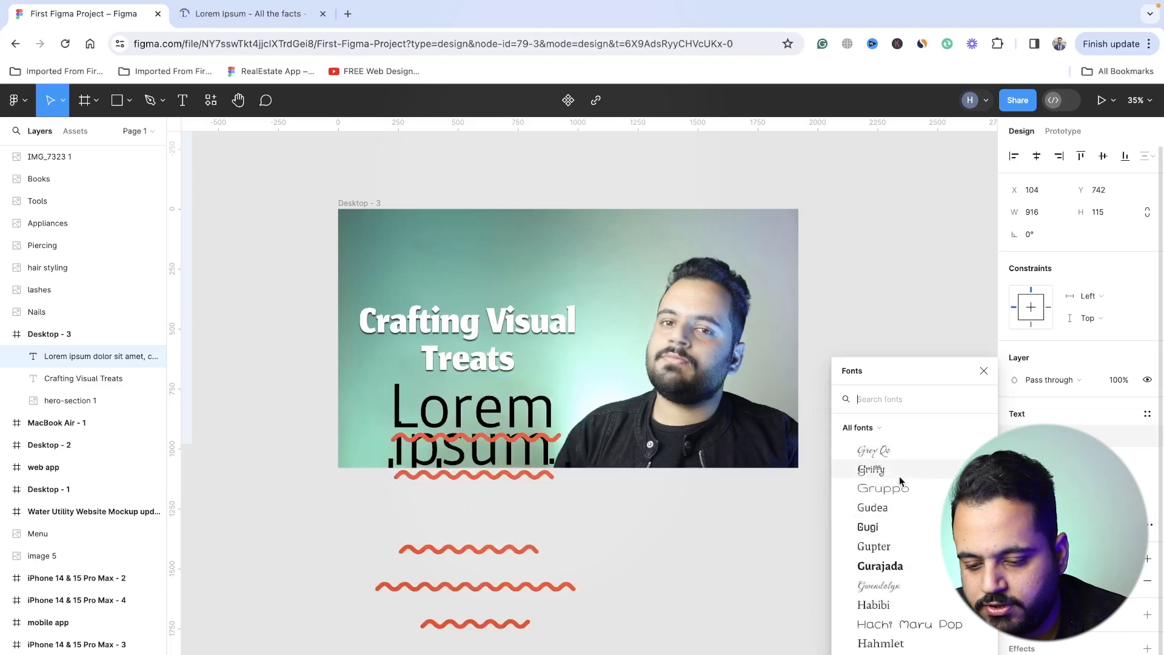
{"action": "scroll", "coordinate": [898, 498], "scroll_direction": "up", "scroll_amount": 10}
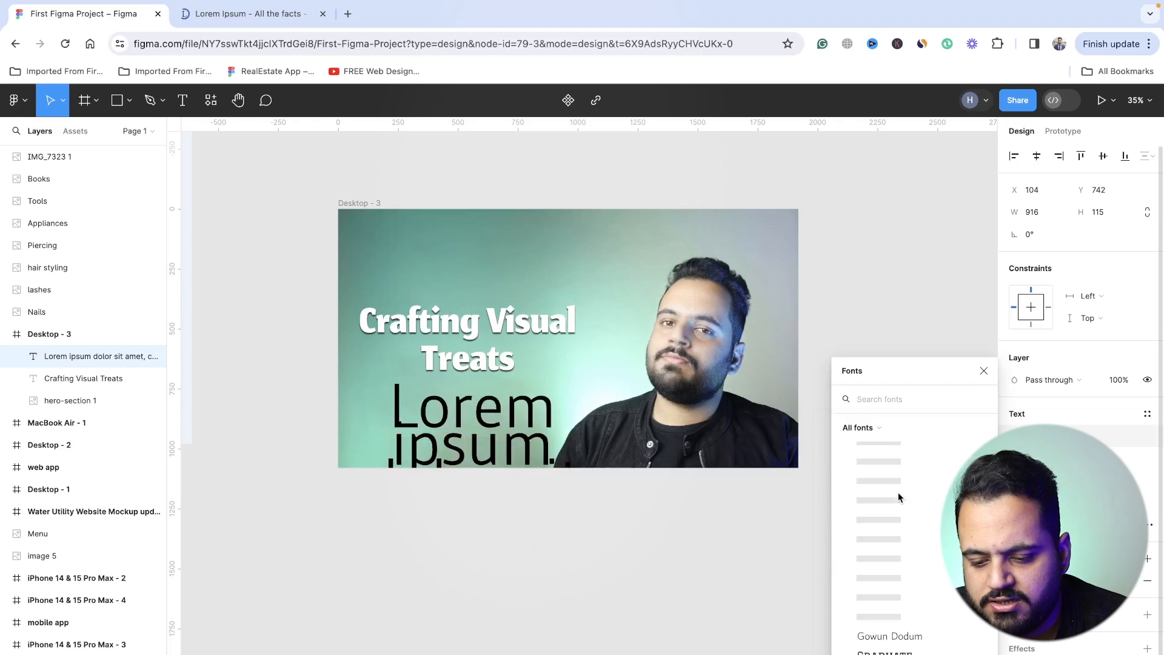
{"action": "left_click", "coordinate": [885, 398]}
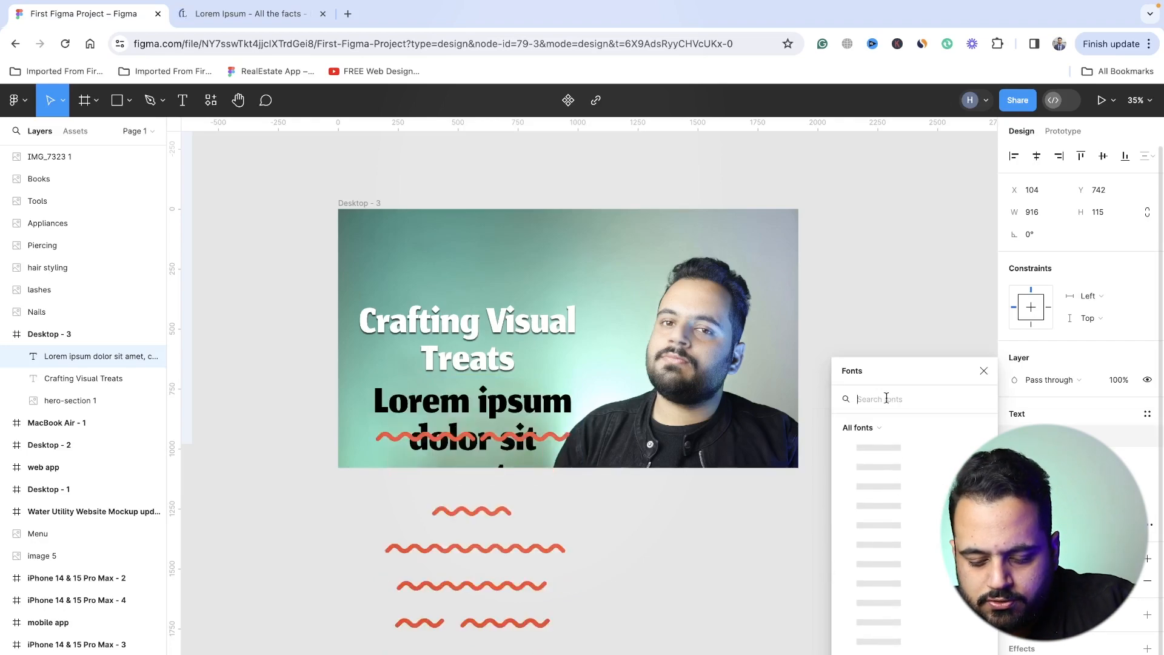
{"action": "type", "text": "popp"}
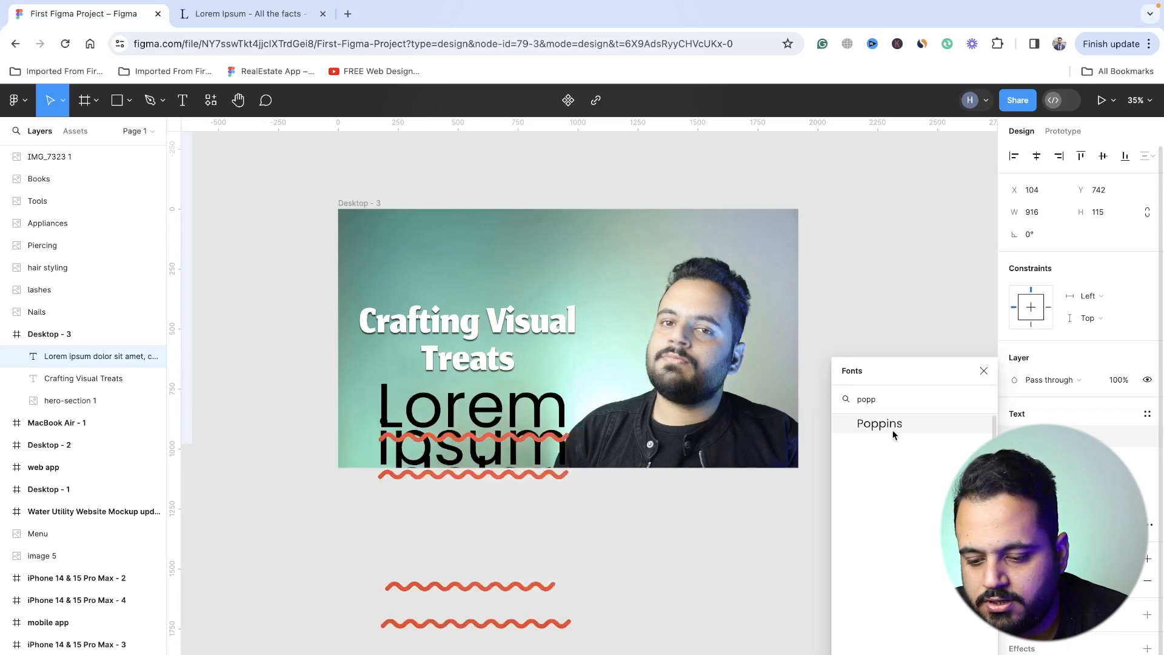
{"action": "left_click", "coordinate": [893, 434]}
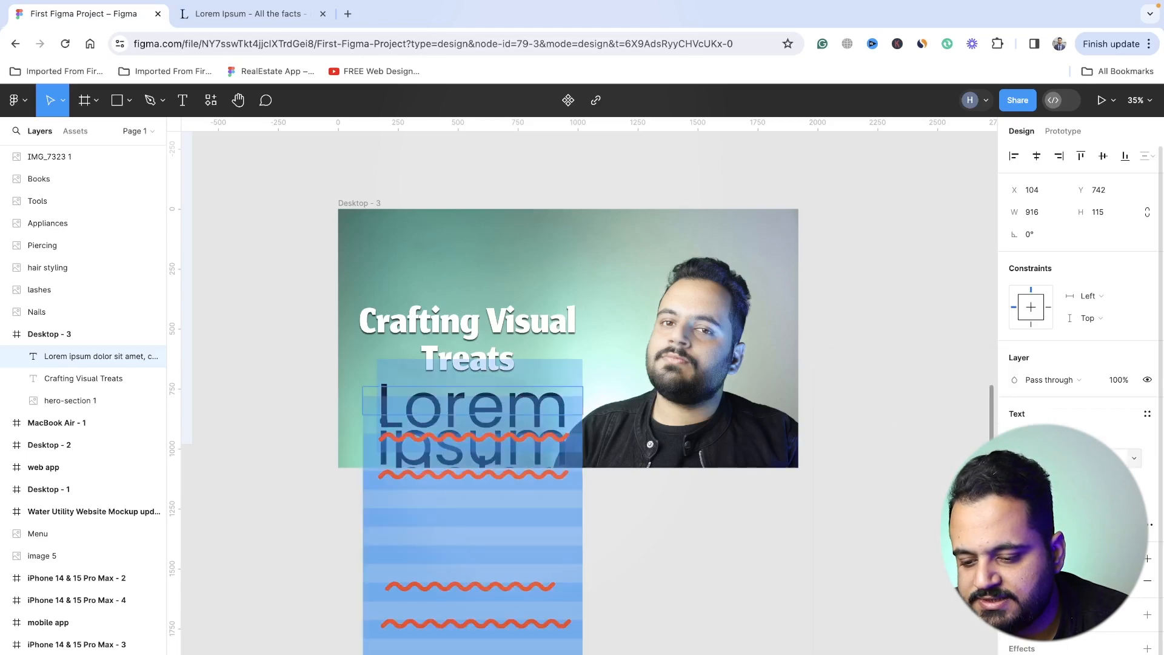
- Set the Lorem Ipsum paragraph's font size to 50 and tighten its line height so the lines sit close without overlapping
{"action": "left_click", "coordinate": [1100, 457]}
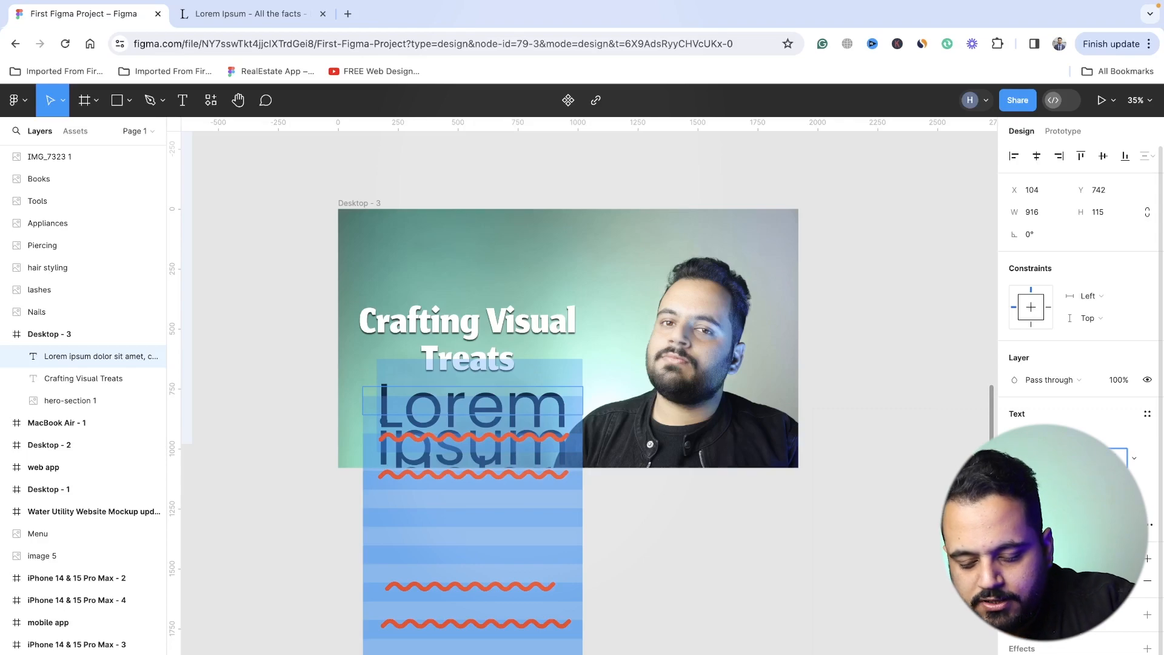
{"action": "type", "text": "50"}
{"action": "key", "text": "Return"}
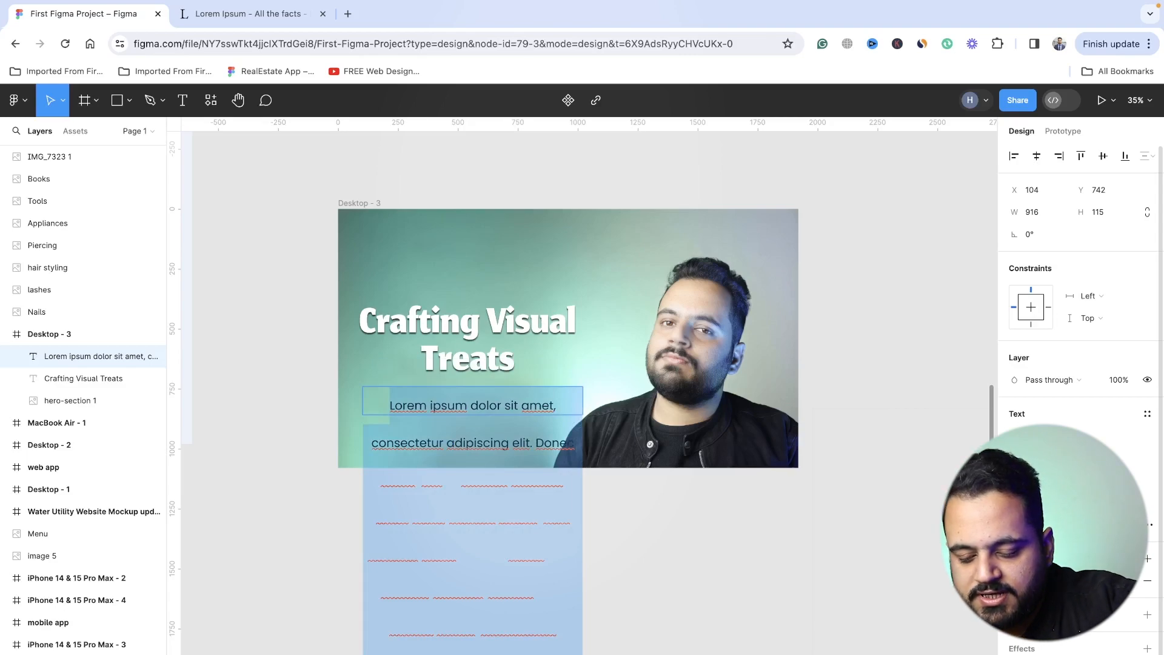
{"action": "key", "text": "Return"}
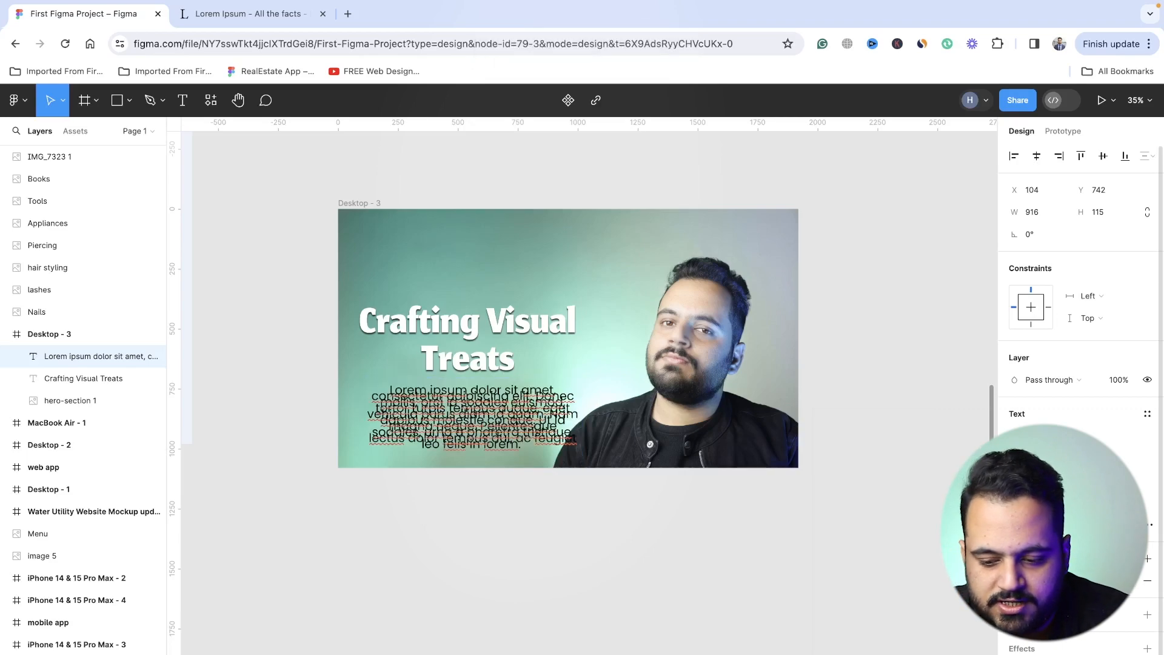
{"action": "key", "text": "ctrl+a"}
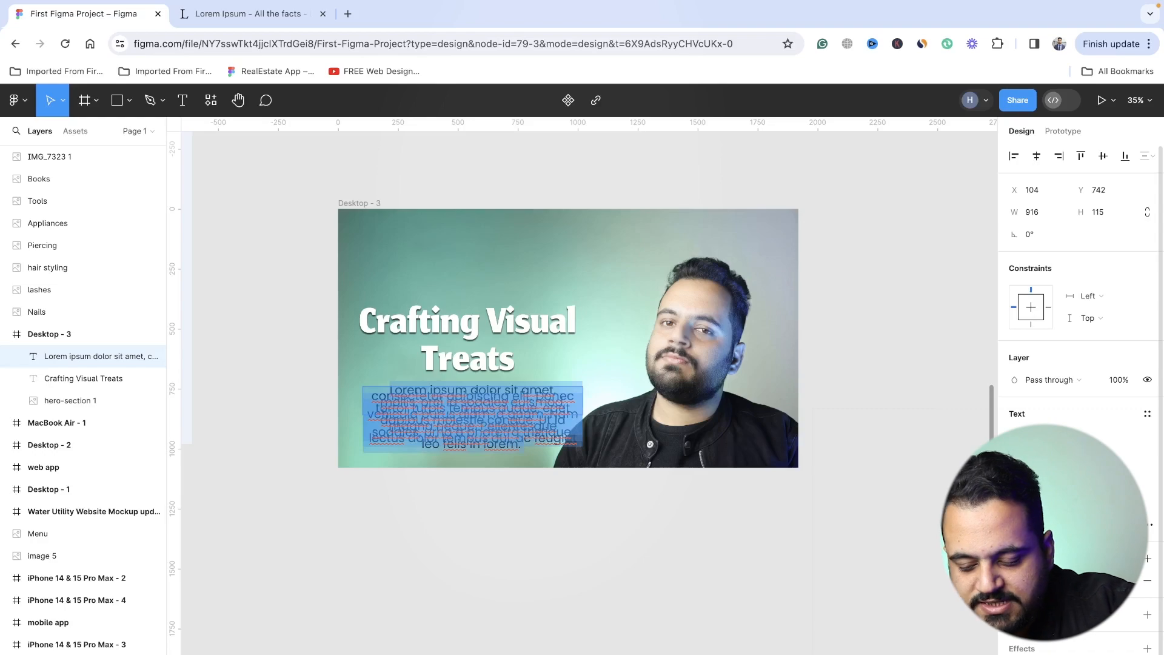
{"action": "key", "text": "Return"}
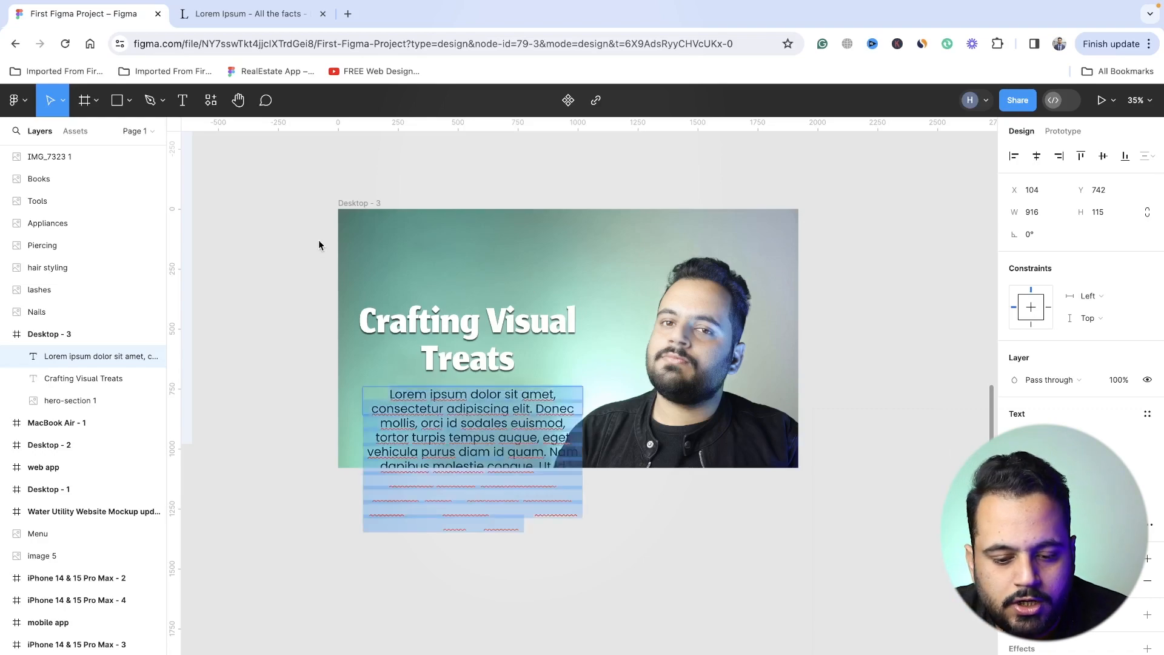
- Scale the Lorem Ipsum paragraph down to 0.63x, with its text box about 573.5 × 72
{"action": "left_click", "coordinate": [63, 101]}
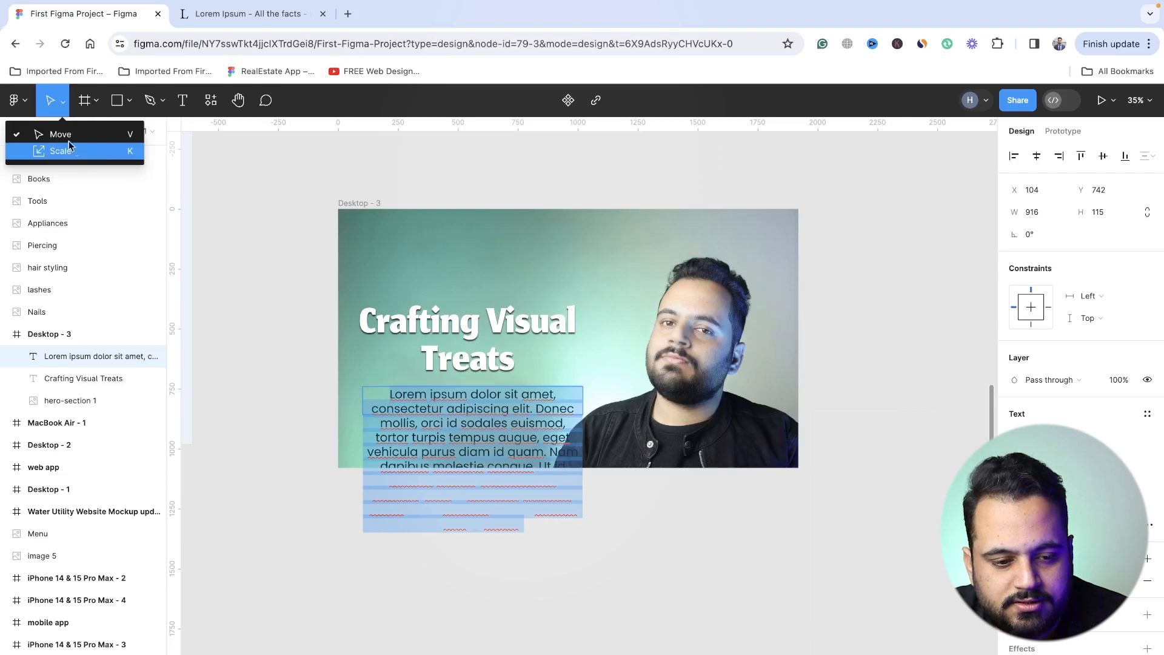
{"action": "left_click", "coordinate": [122, 161]}
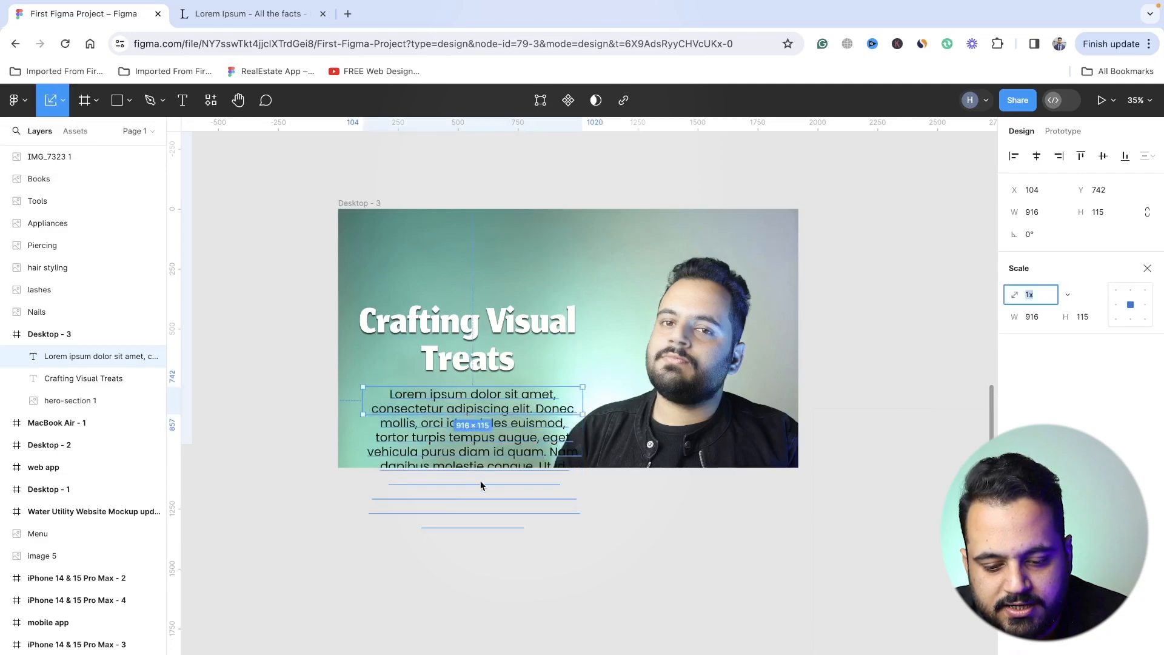
{"action": "left_click_drag", "start_coordinate": [584, 420], "coordinate": [486, 395]}
{"action": "scroll", "coordinate": [487, 395], "scroll_direction": "up", "scroll_amount": 5}
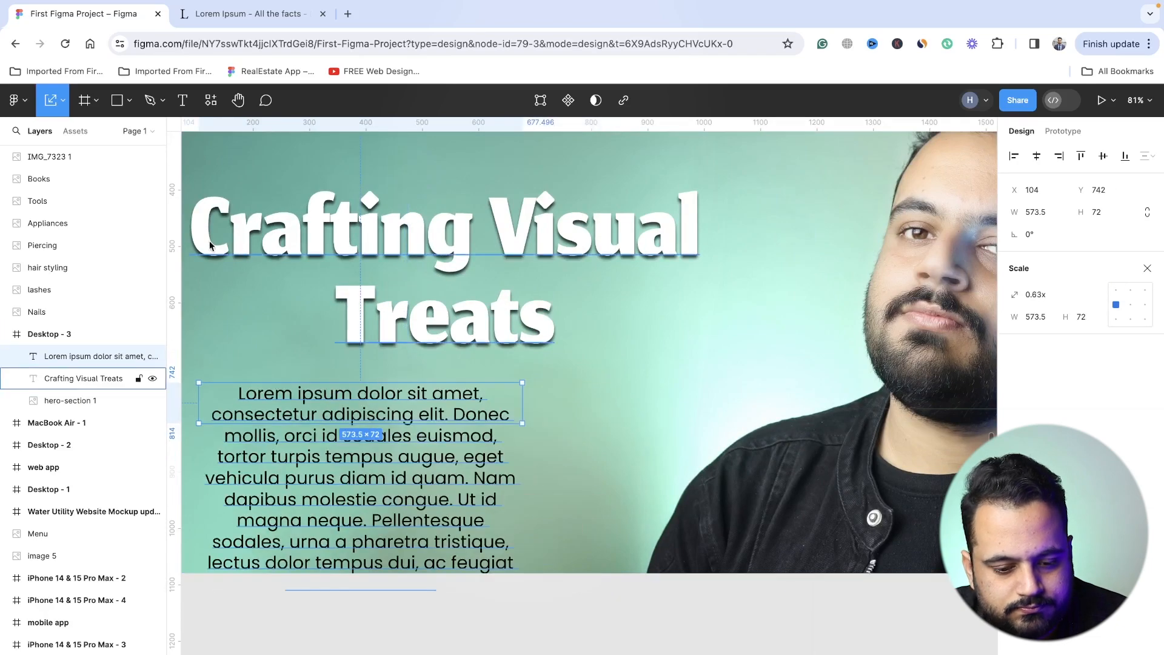
- Return to the Move tool and widen the Lorem Ipsum paragraph's text box to about 925 × 62
{"action": "left_click", "coordinate": [63, 101]}
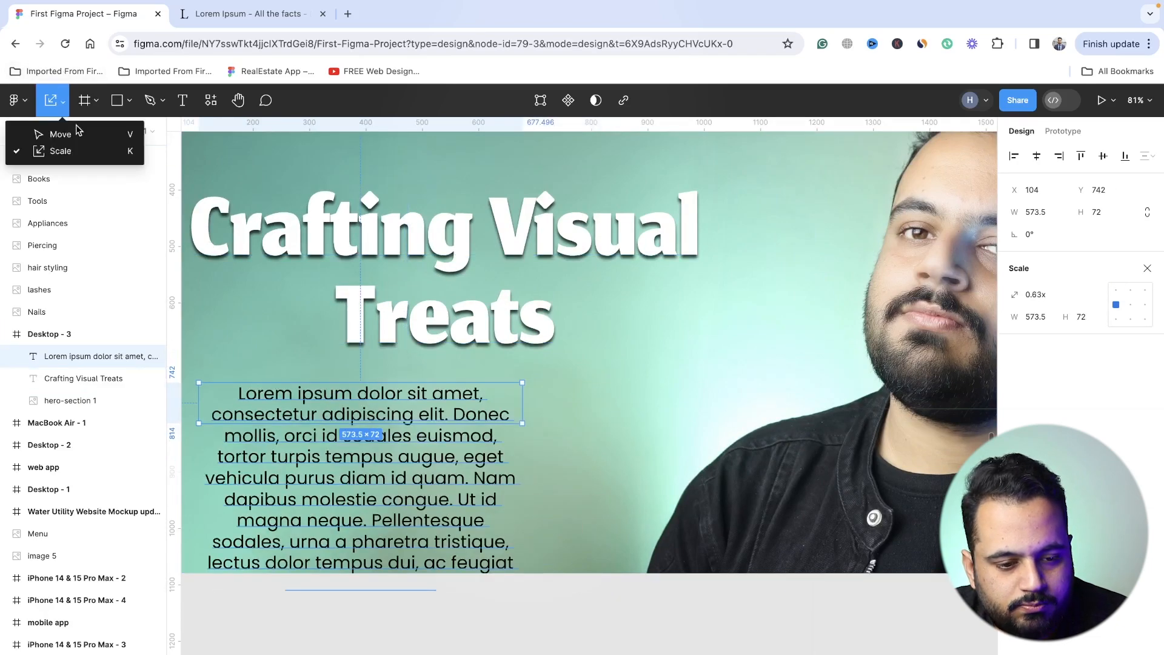
{"action": "left_click", "coordinate": [70, 126]}
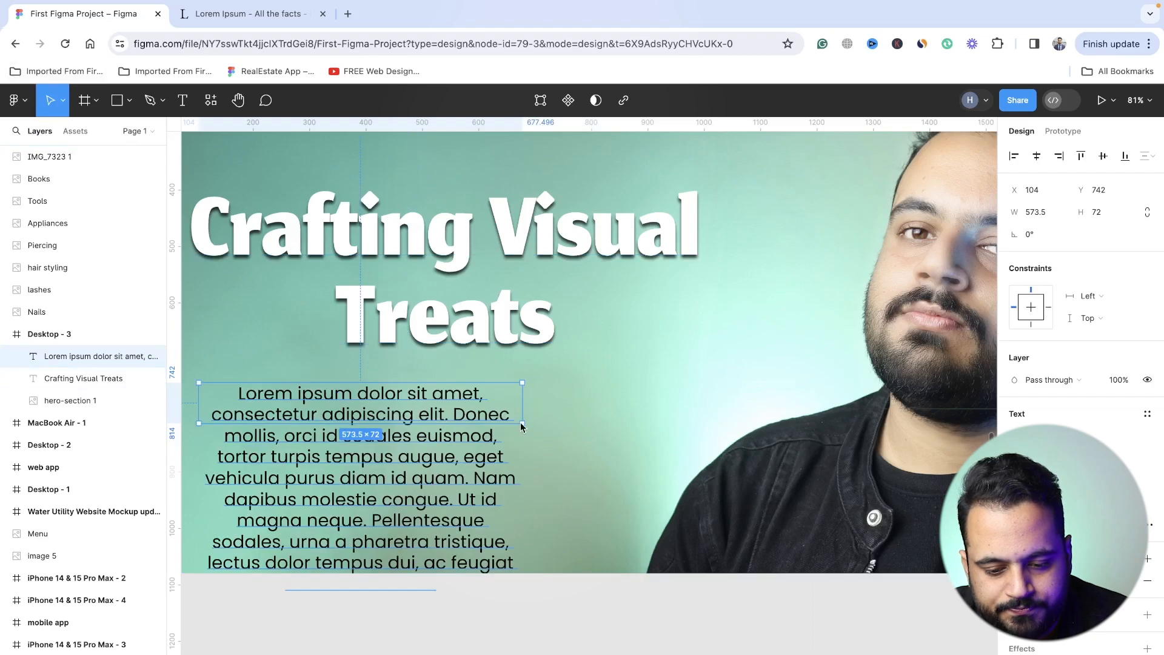
{"action": "left_click_drag", "start_coordinate": [523, 428], "coordinate": [721, 419]}
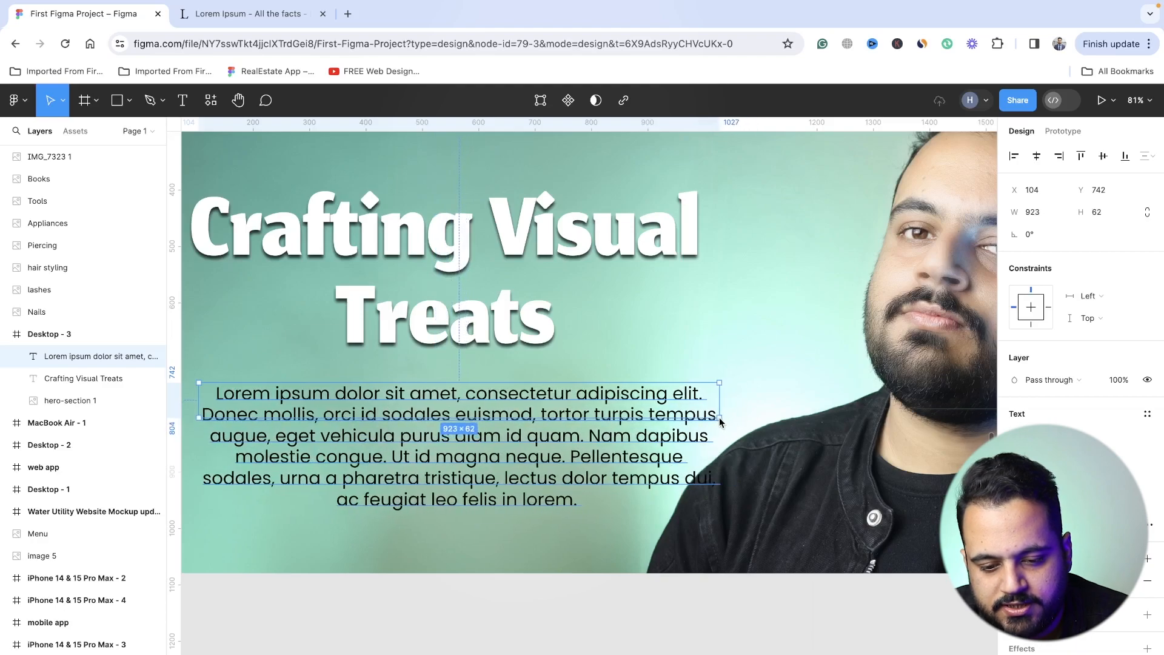
{"action": "scroll", "coordinate": [722, 420], "scroll_direction": "down", "scroll_amount": 3}
{"action": "scroll", "coordinate": [723, 419], "scroll_direction": "down", "scroll_amount": 1}
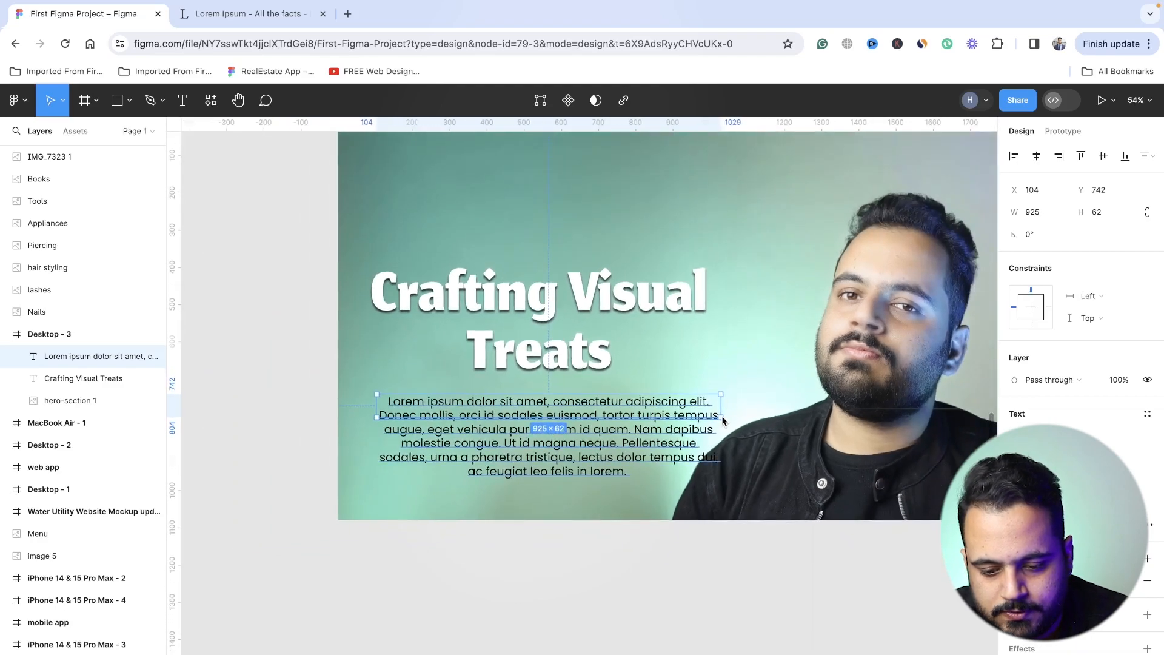
- Move the headline and paragraph up together, and bring the paragraph closer below the headline at about X 92, Y 653
{"action": "left_click", "coordinate": [583, 371], "text": "shift"}
{"action": "mouse_move", "coordinate": [583, 365]}
{"action": "left_mouse_down"}
{"action": "mouse_move", "coordinate": [583, 325]}
{"action": "mouse_move", "coordinate": [588, 350]}
{"action": "left_mouse_up"}
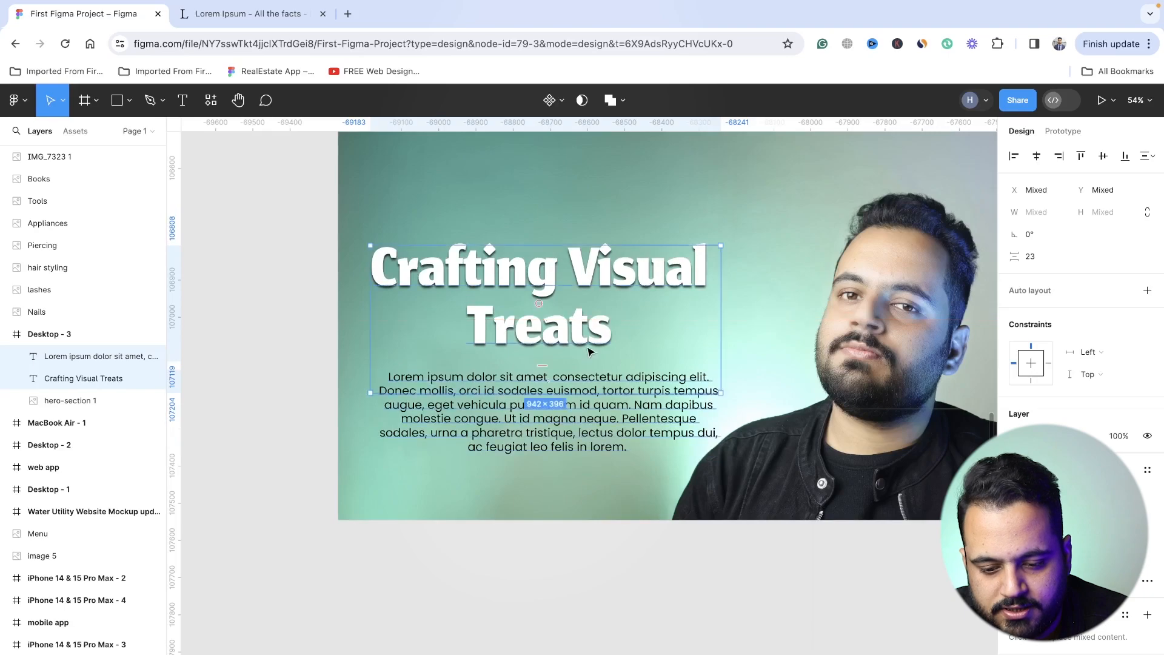
{"action": "left_click", "coordinate": [639, 414]}
{"action": "mouse_move", "coordinate": [637, 407]}
{"action": "left_mouse_down"}
{"action": "mouse_move", "coordinate": [643, 455]}
{"action": "mouse_move", "coordinate": [633, 389]}
{"action": "mouse_move", "coordinate": [635, 452]}
{"action": "mouse_move", "coordinate": [629, 404]}
{"action": "left_mouse_up"}
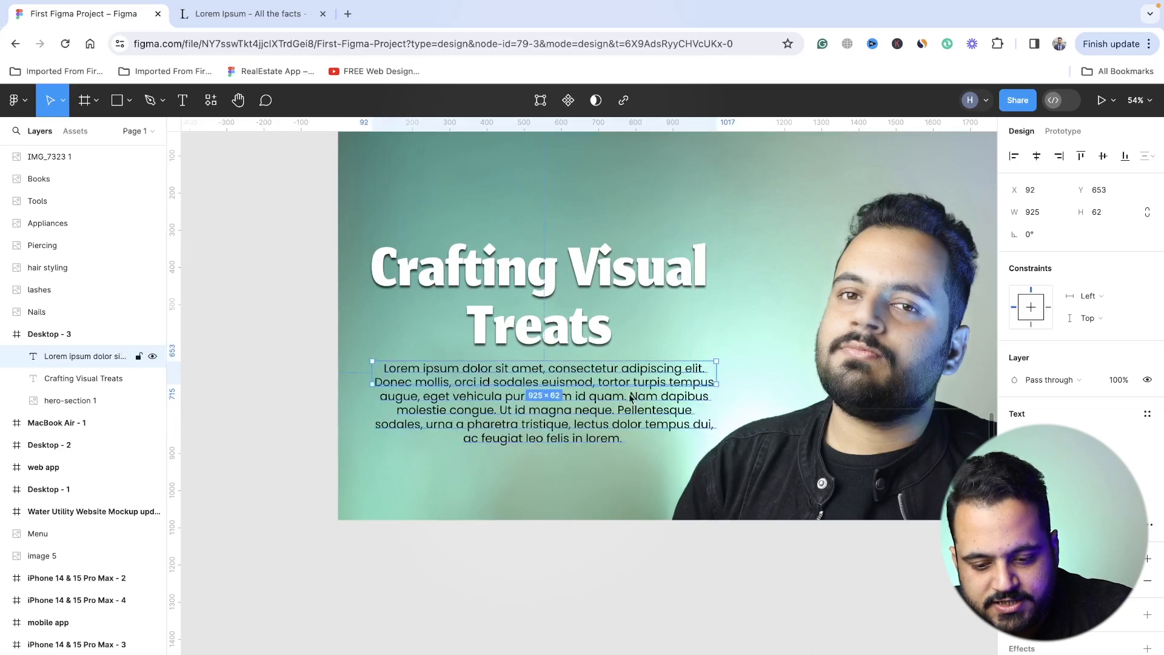
- Nudge the Lorem Ipsum paragraph down to Y 673 and cut its text so it ends with "eget vehicula purus diam id quam."
{"action": "double_click", "coordinate": [631, 397]}
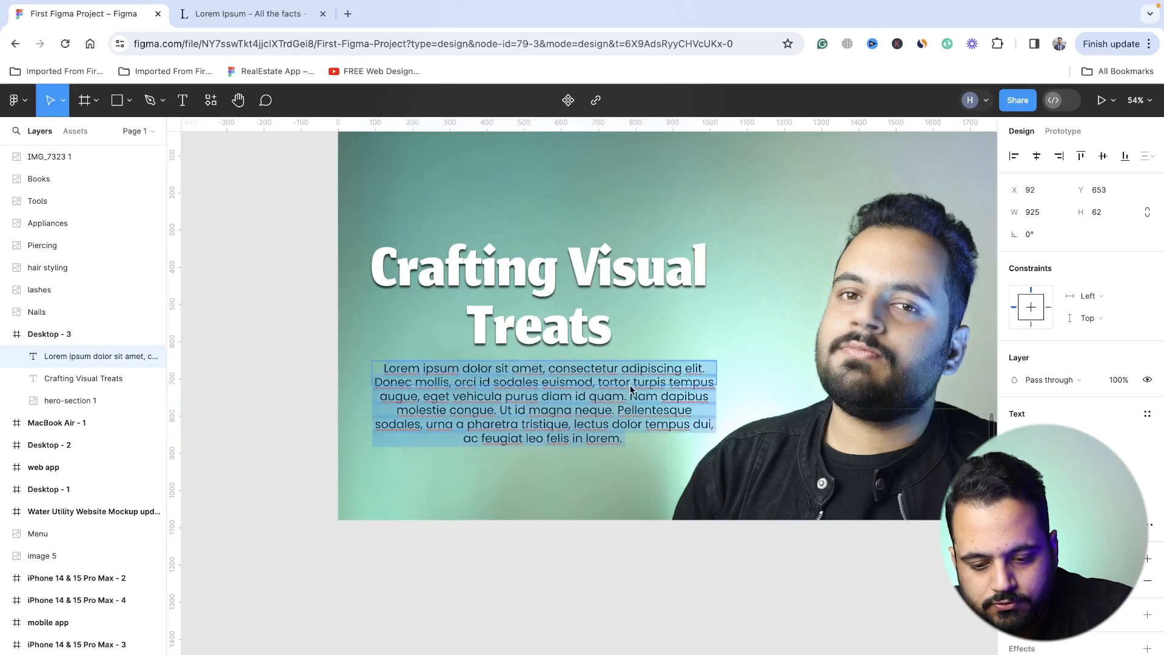
{"action": "key", "text": "Escape"}
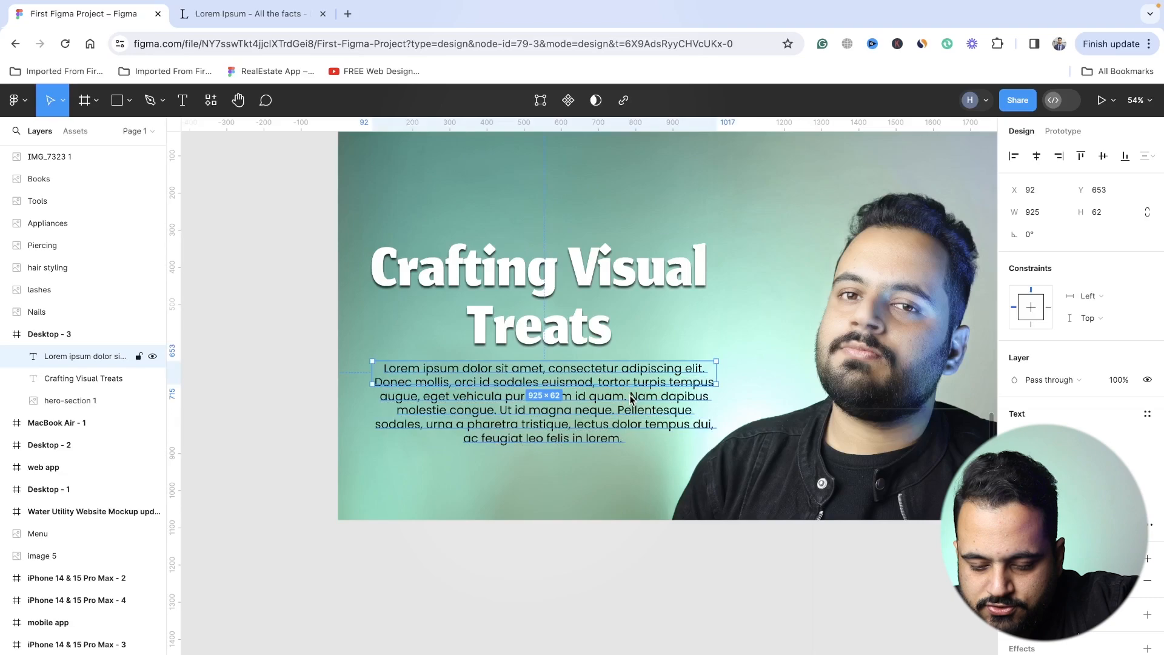
{"action": "key", "text": "shift+Down"}
{"action": "key", "text": "shift+Down"}
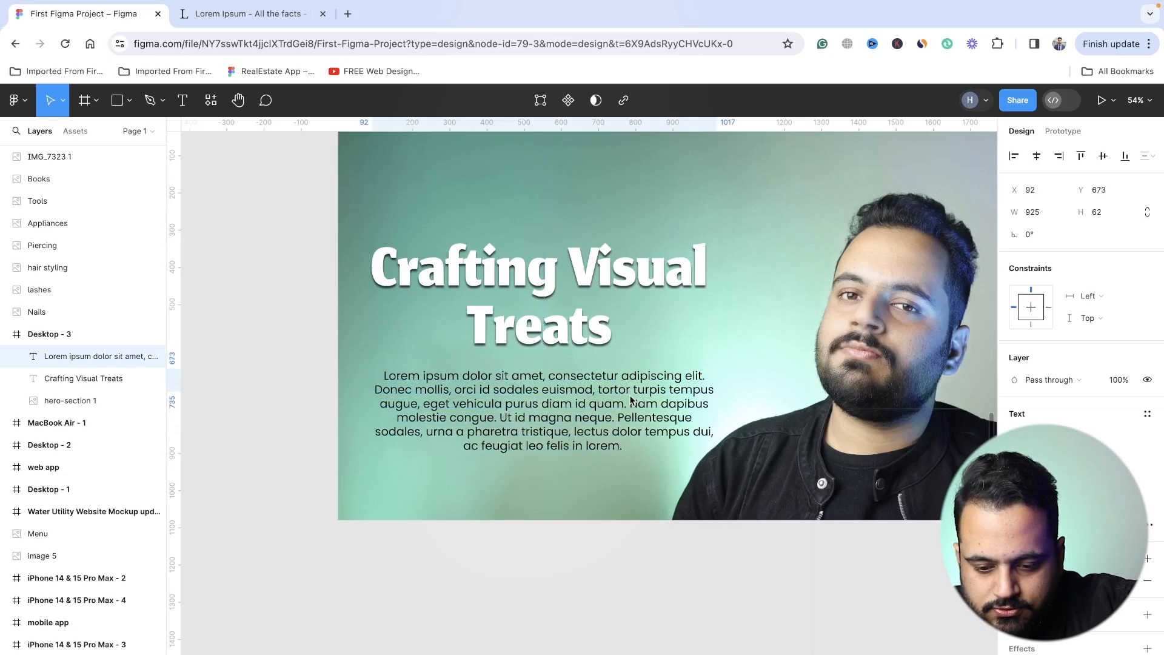
{"action": "double_click", "coordinate": [632, 403]}
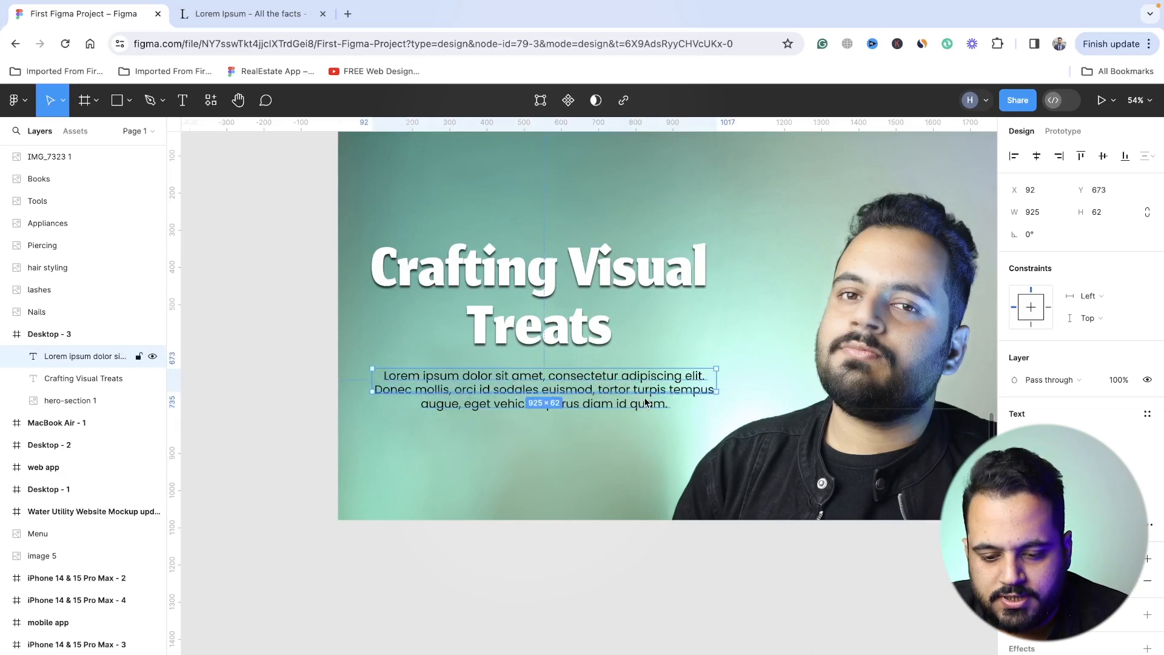
- Narrow the shortened paragraph's text box to about 865 × 58 and place it directly under the headline at X 122, Y 653
{"action": "left_click_drag", "start_coordinate": [644, 390], "coordinate": [644, 390]}
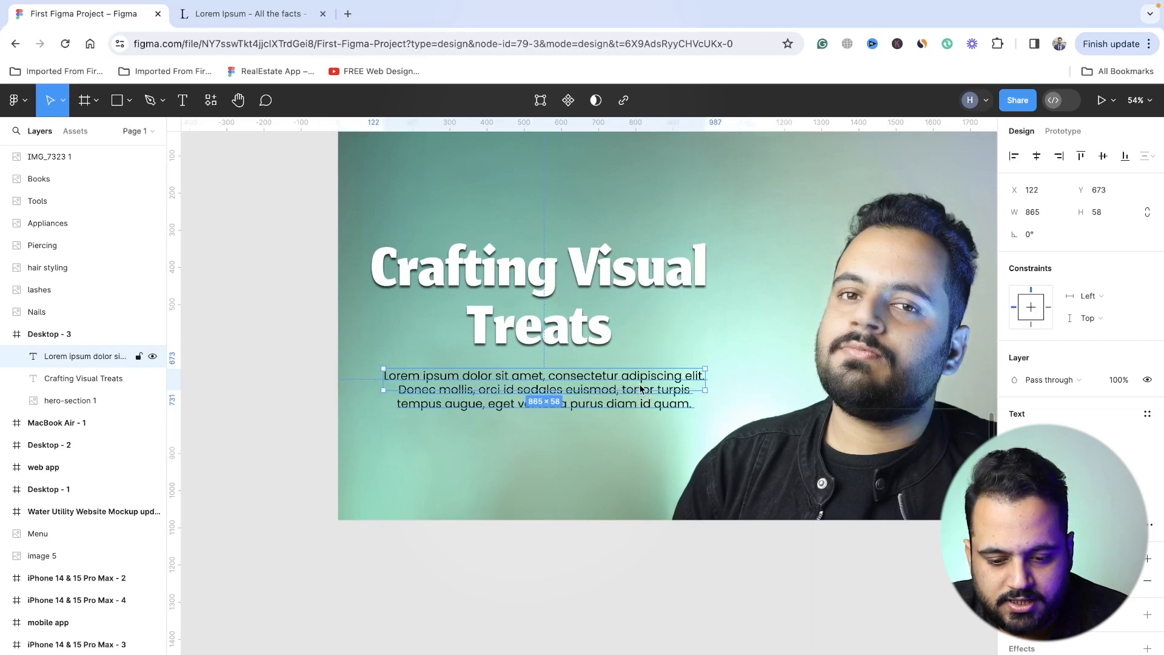
{"action": "left_click_drag", "start_coordinate": [637, 386], "coordinate": [638, 380]}
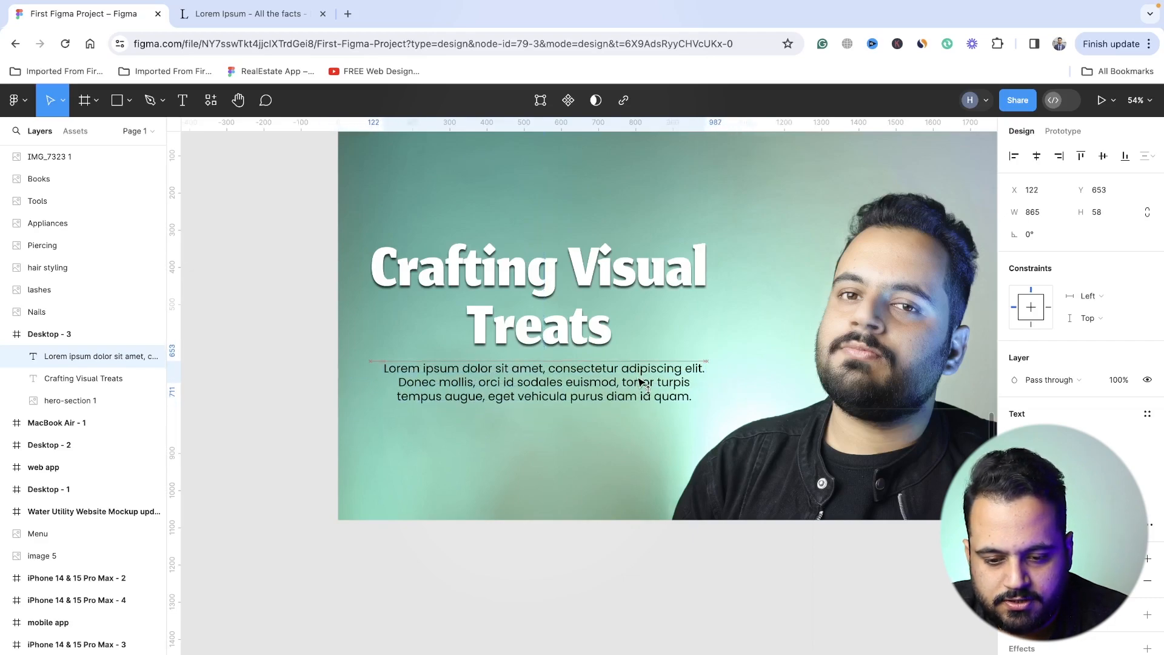
{"action": "scroll", "coordinate": [637, 380], "scroll_direction": "down", "scroll_amount": 3}
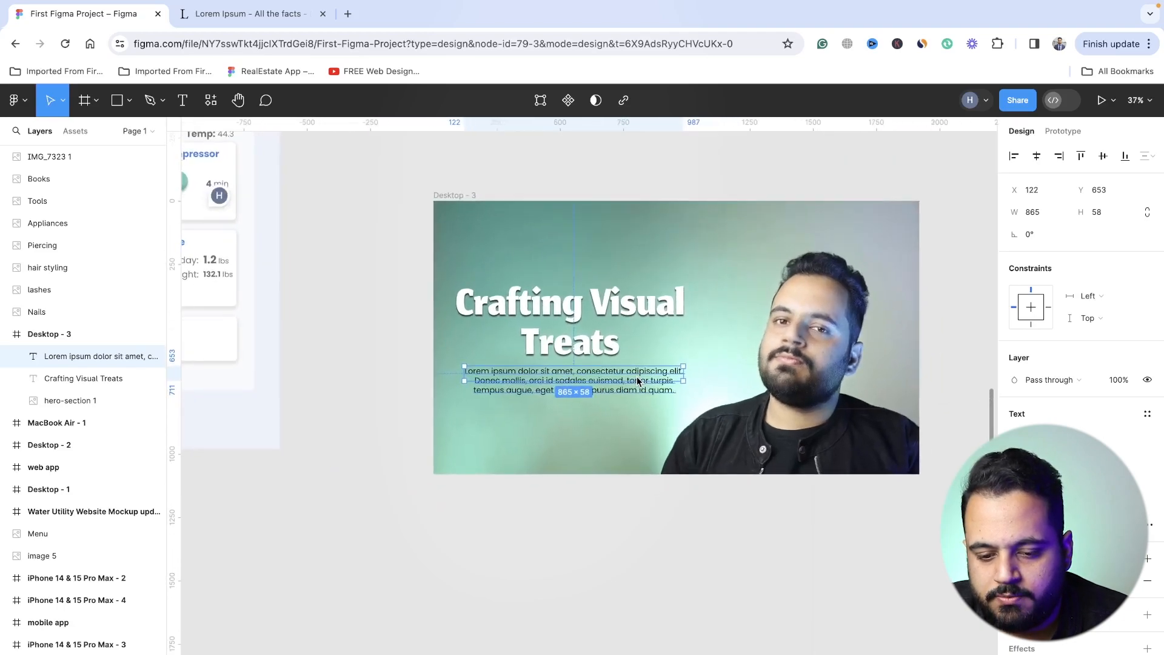
- Add a text element above the headline with the designer's first name followed by ".Designs" as the site logo
{"action": "left_click", "coordinate": [602, 350], "text": "shift"}
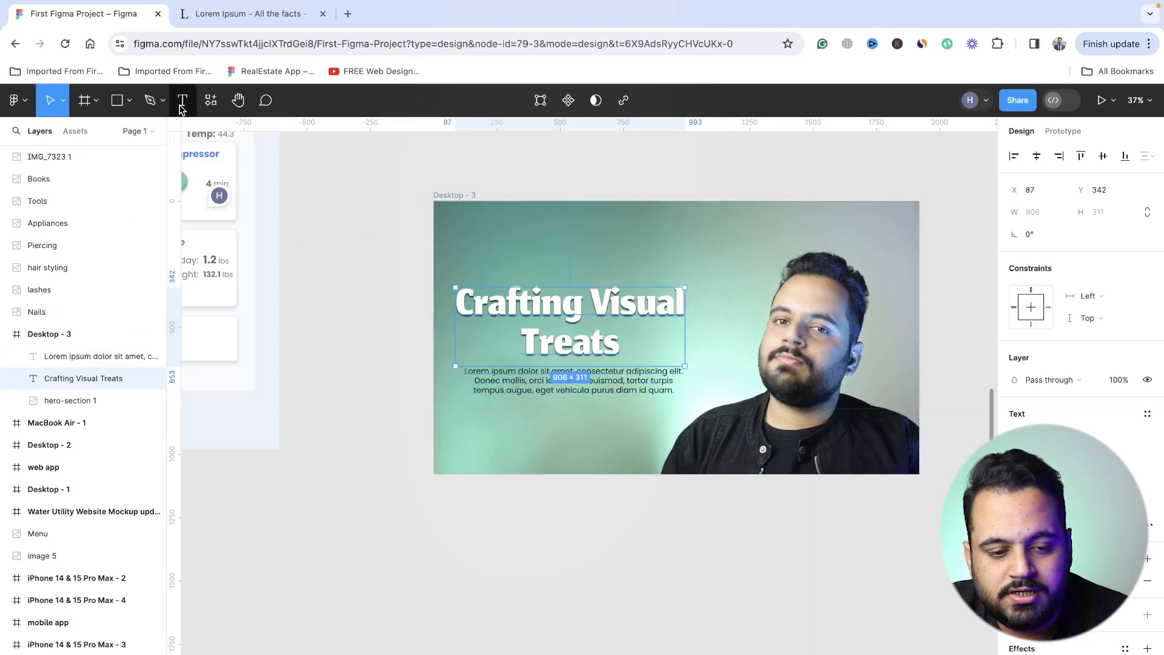
{"action": "key", "text": "Return"}
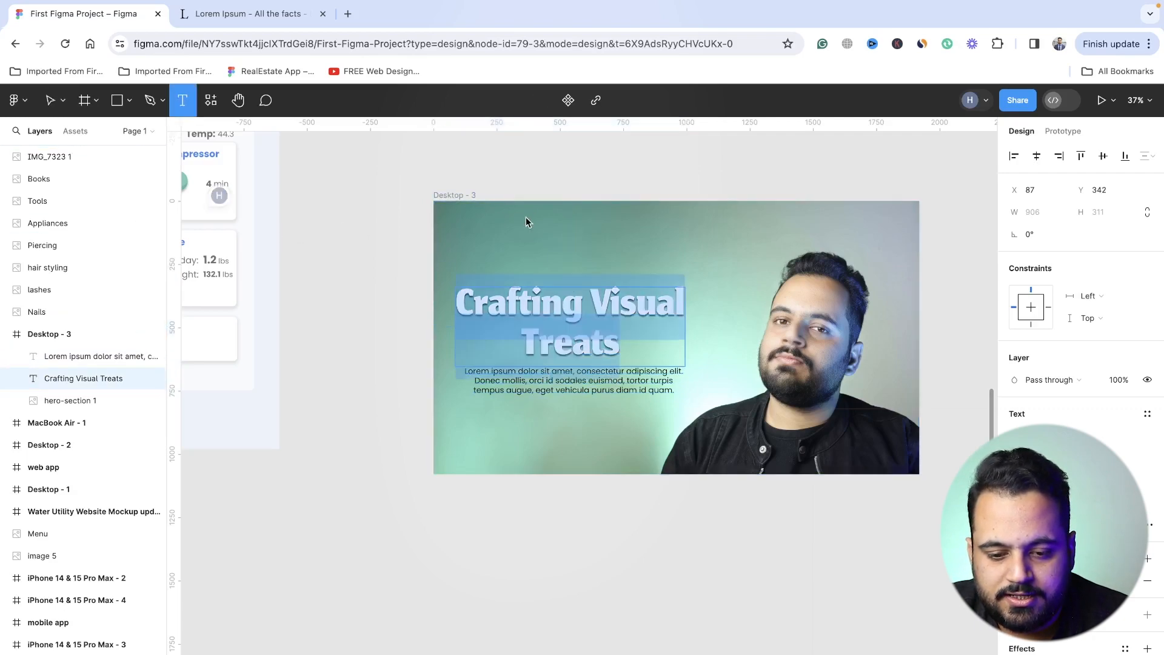
{"action": "left_click", "coordinate": [488, 232]}
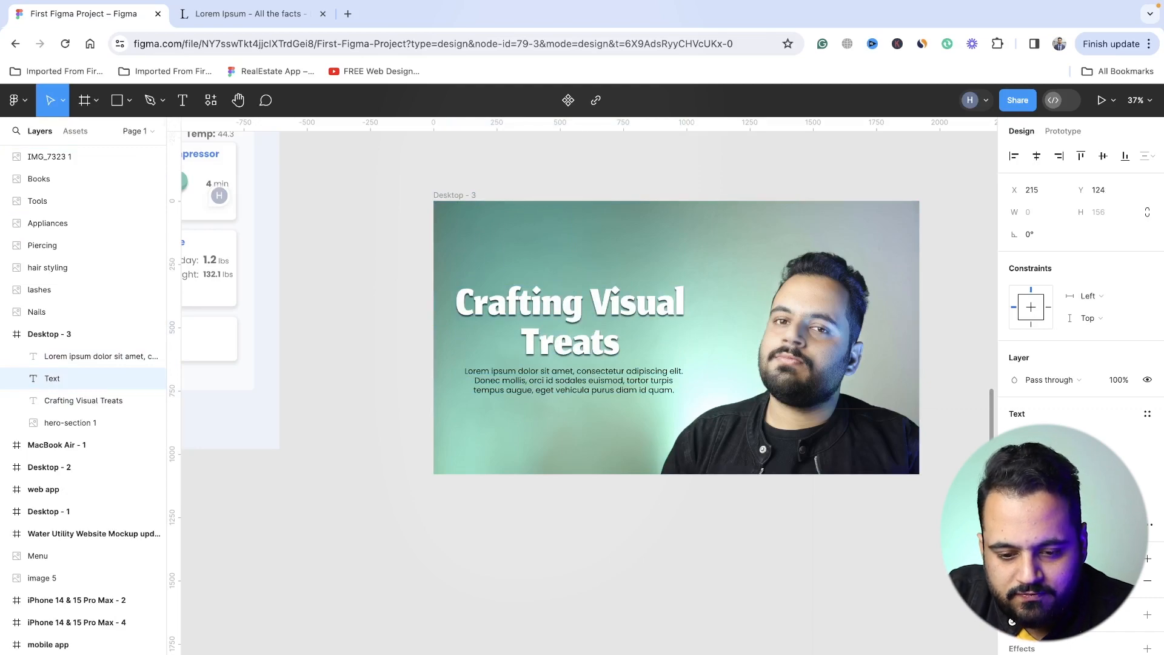
{"action": "type", "text": "Hamza"}
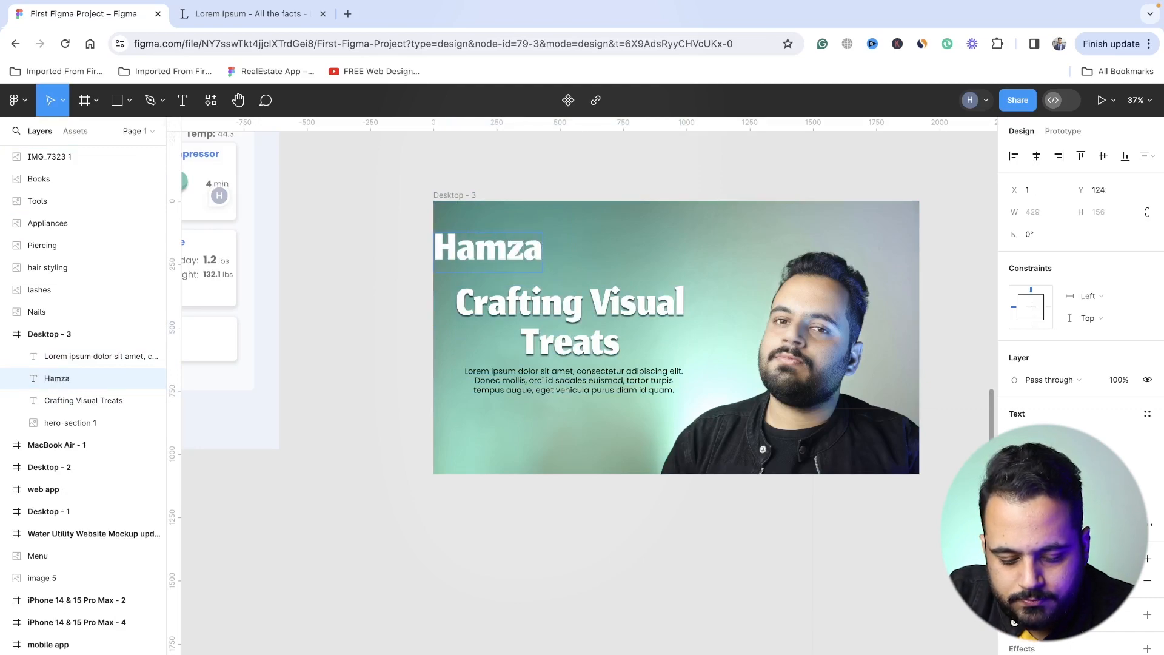
{"action": "type", "text": ".Designs"}
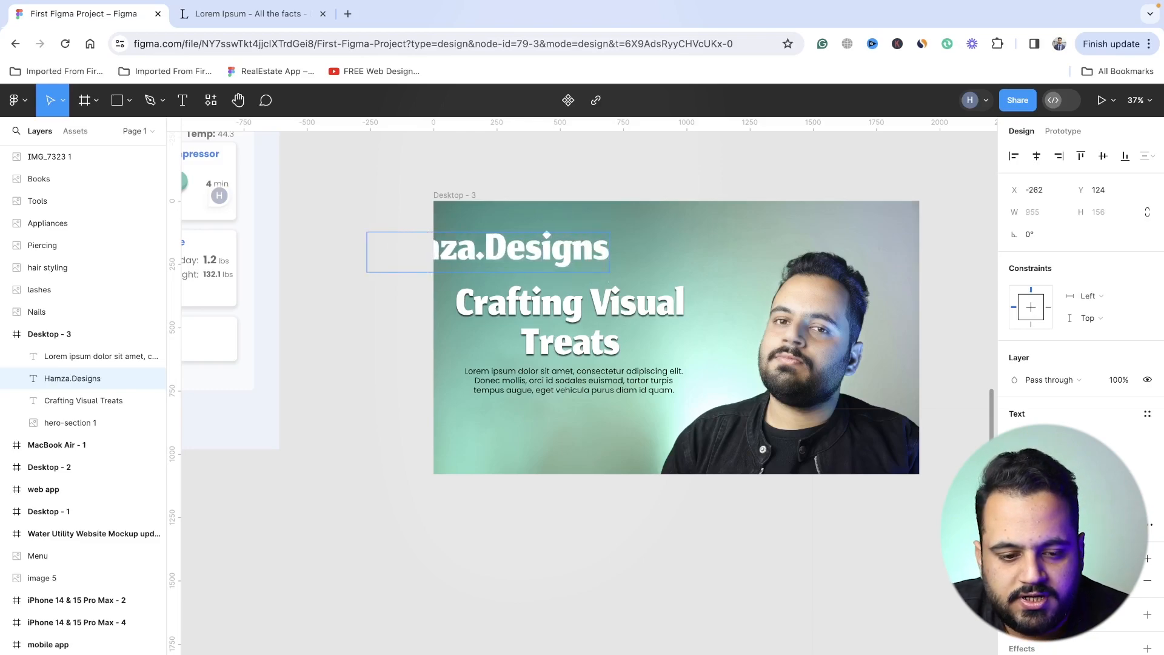
- Reduce the logo text's font size until it is about 295 wide and move it to the frame's top-left corner at X 73, Y 0
{"action": "left_click", "coordinate": [63, 101]}
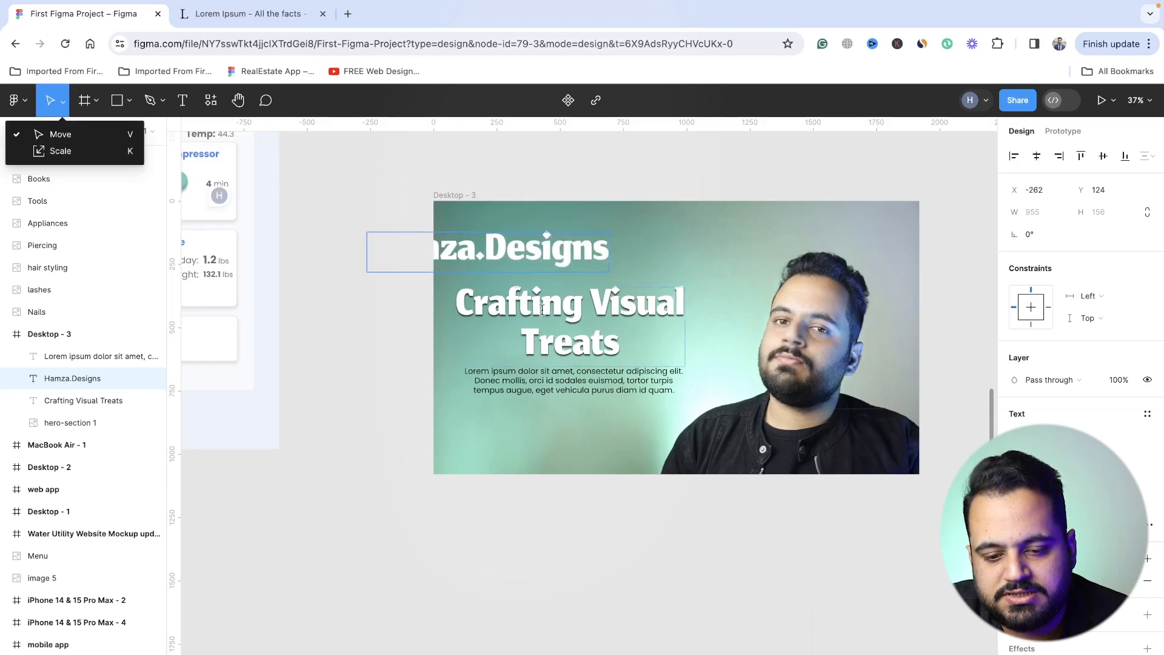
{"action": "left_click", "coordinate": [553, 240]}
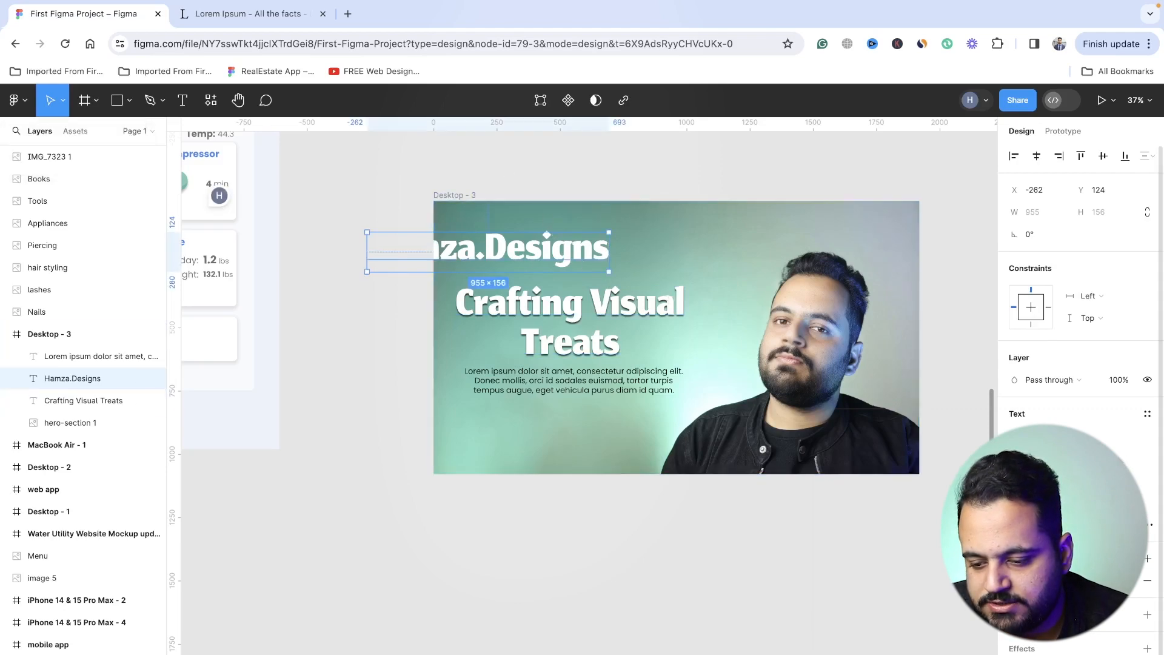
{"action": "left_click", "coordinate": [1095, 458]}
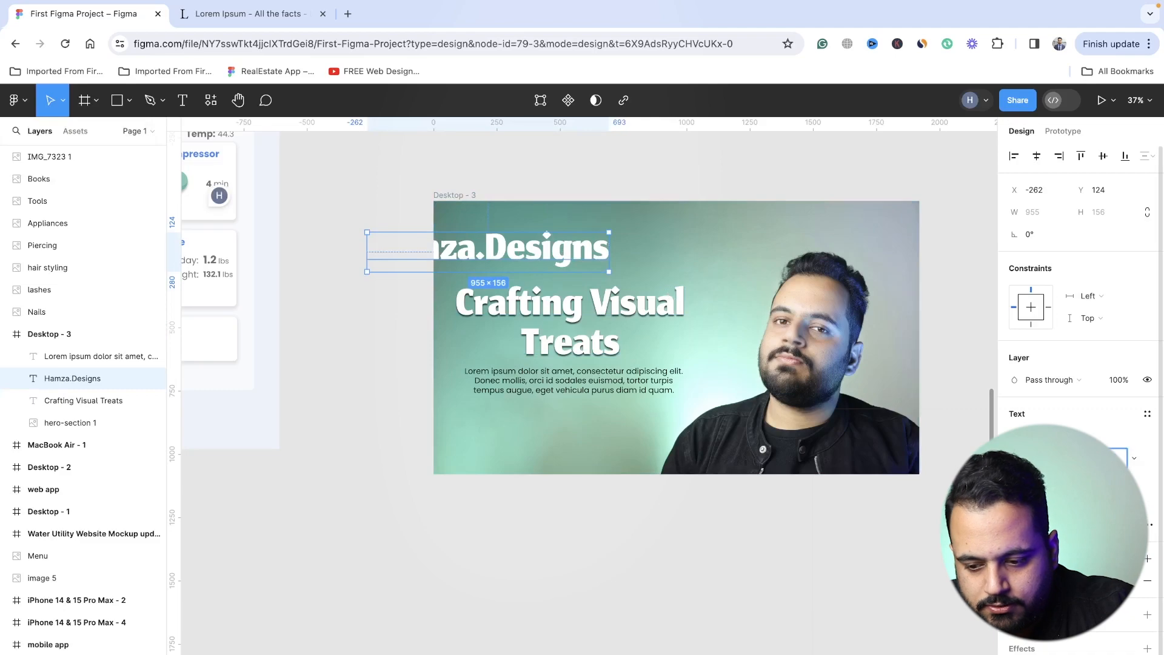
{"action": "key", "text": "Return"}
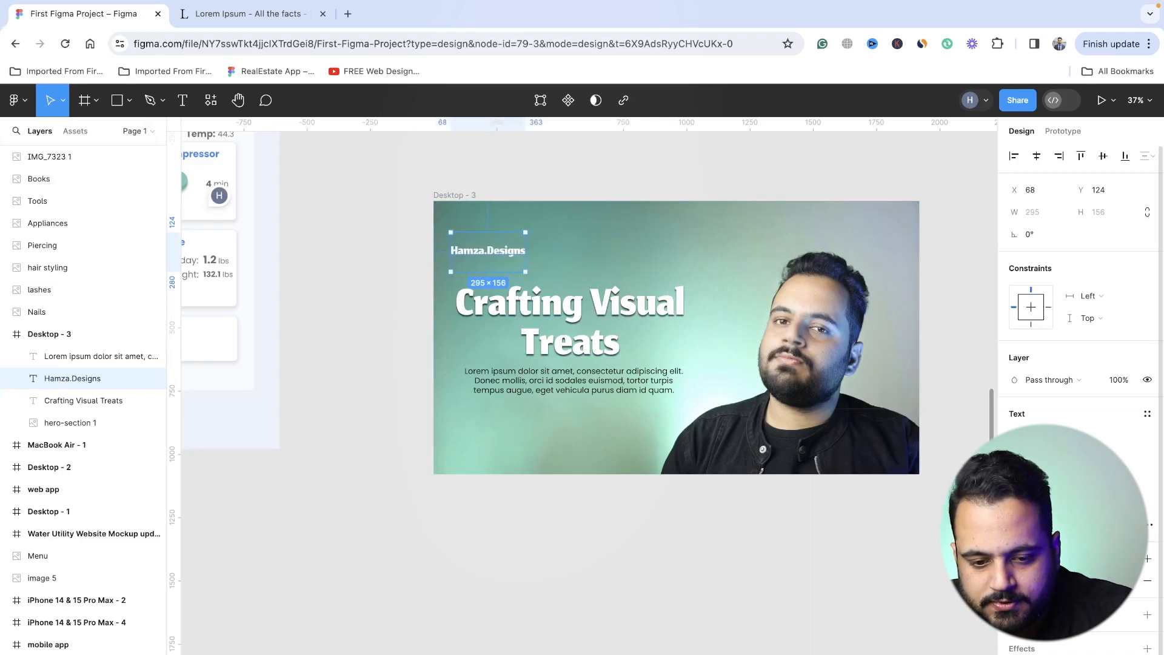
{"action": "left_click_drag", "start_coordinate": [491, 256], "coordinate": [493, 223]}
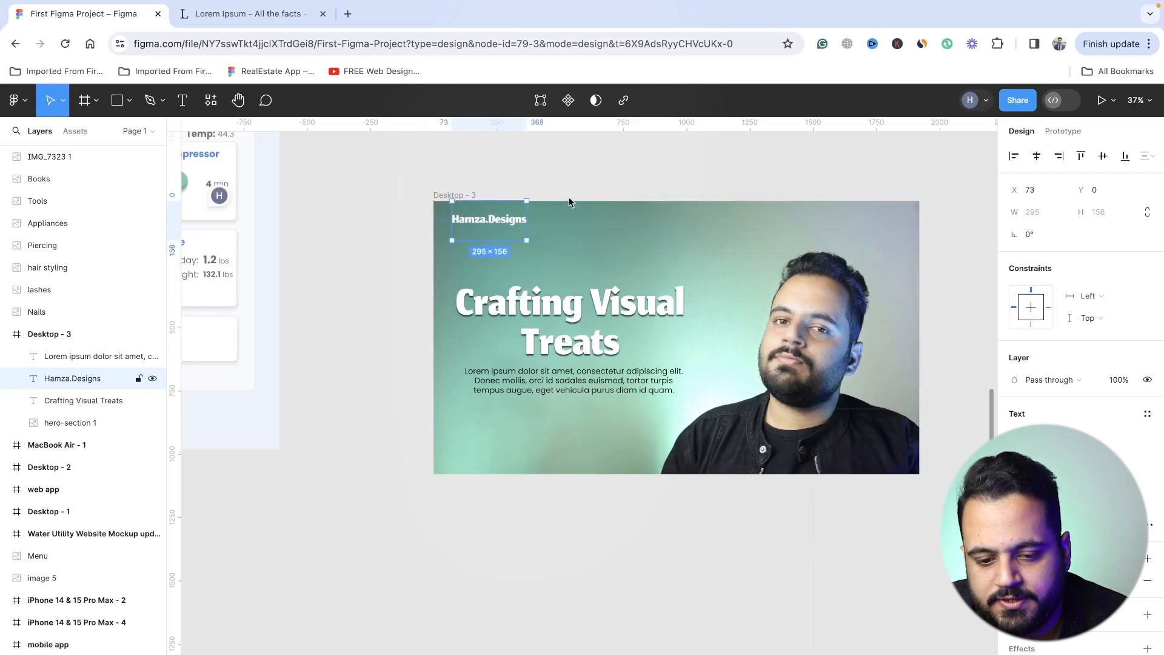
{"action": "left_click", "coordinate": [620, 190]}
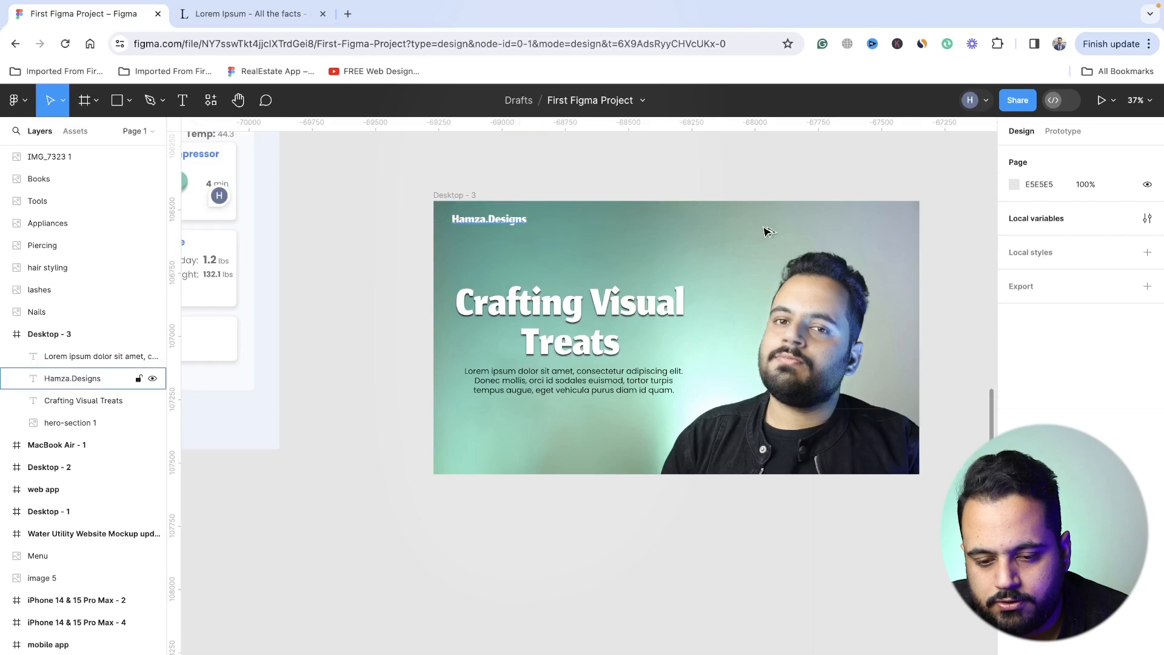
- Duplicate the logo text across the header and turn the copies into navigation labels Home, Blog, Projects and Contact, spaced 75 apart
{"action": "left_click_drag", "start_coordinate": [523, 231], "coordinate": [762, 229]}
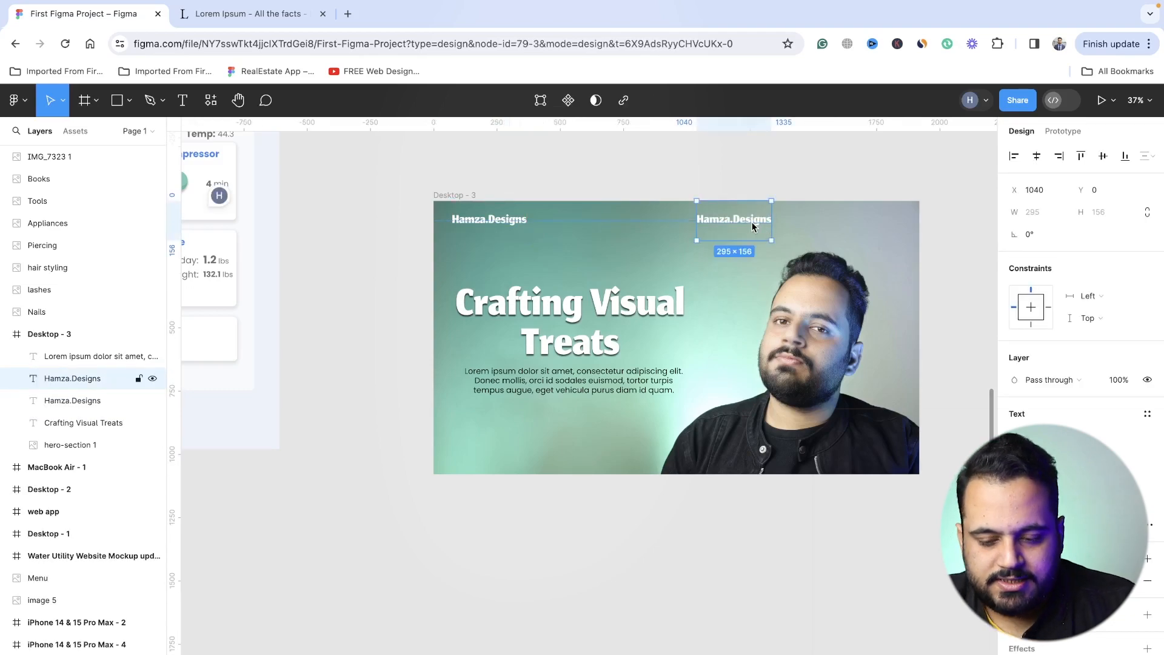
{"action": "double_click", "coordinate": [751, 221]}
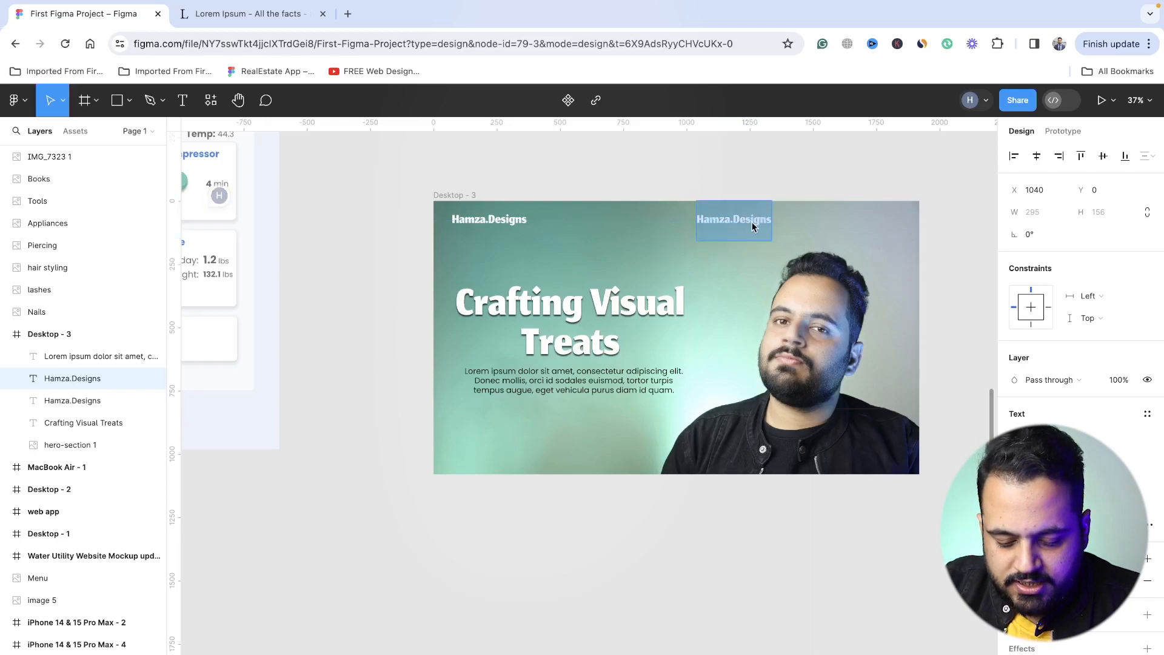
{"action": "type", "text": "Home"}
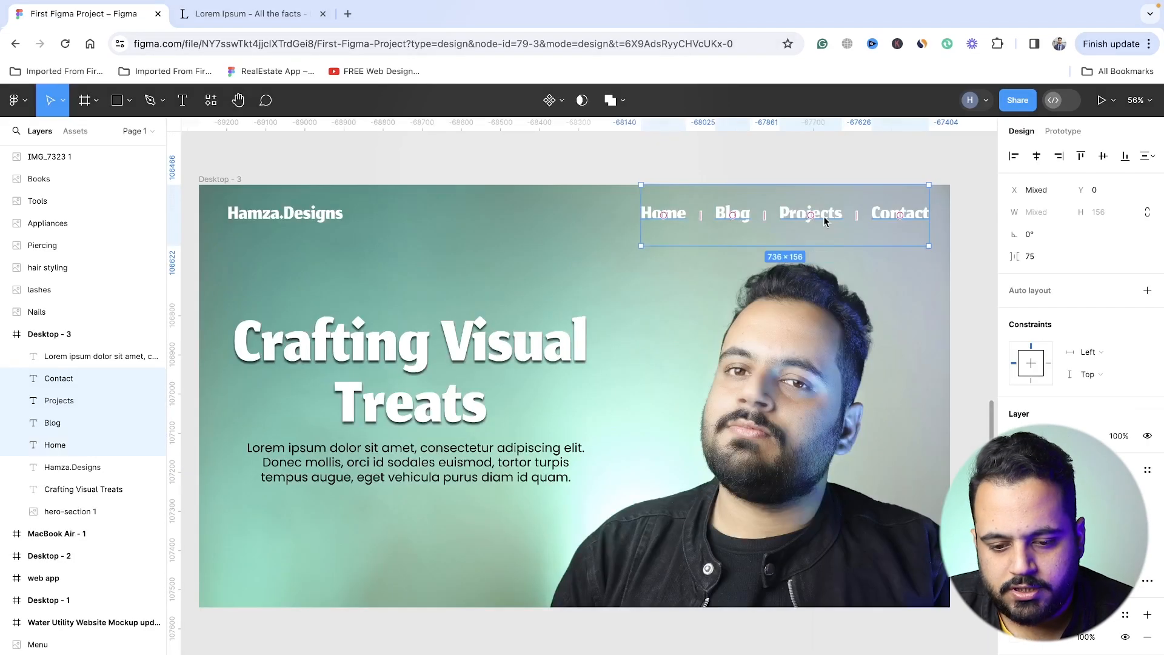
{"action": "left_click_drag", "start_coordinate": [824, 221], "coordinate": [818, 225]}
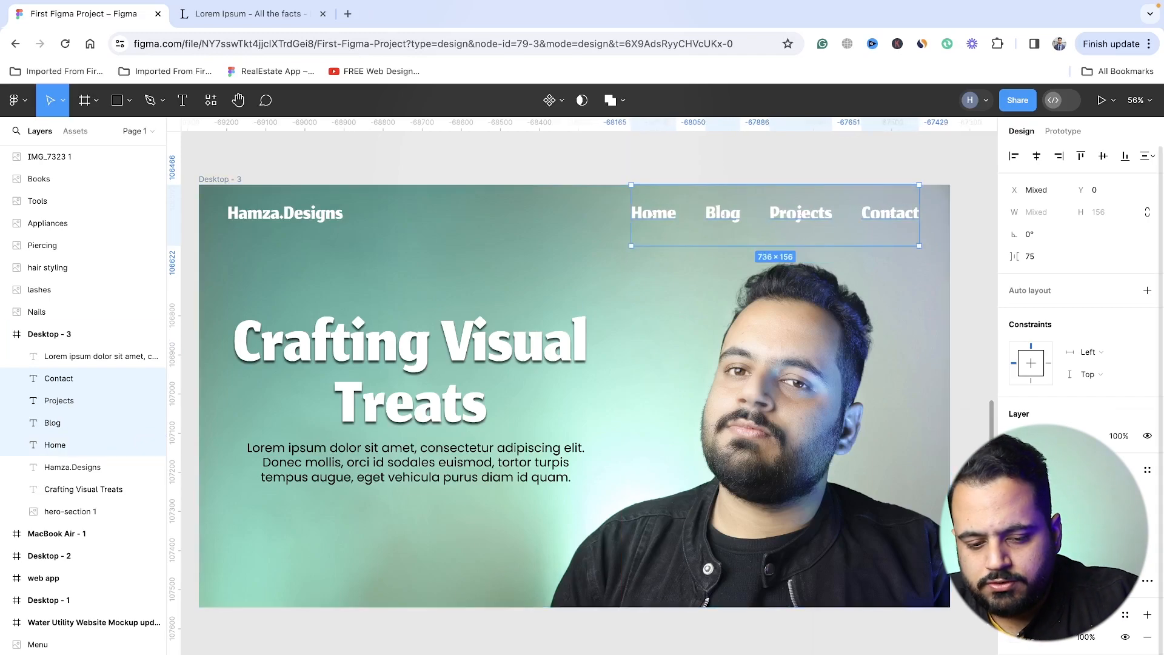
- Change the four navigation labels' font to Poppins and set their font size to 40
{"action": "left_click", "coordinate": [1065, 492]}
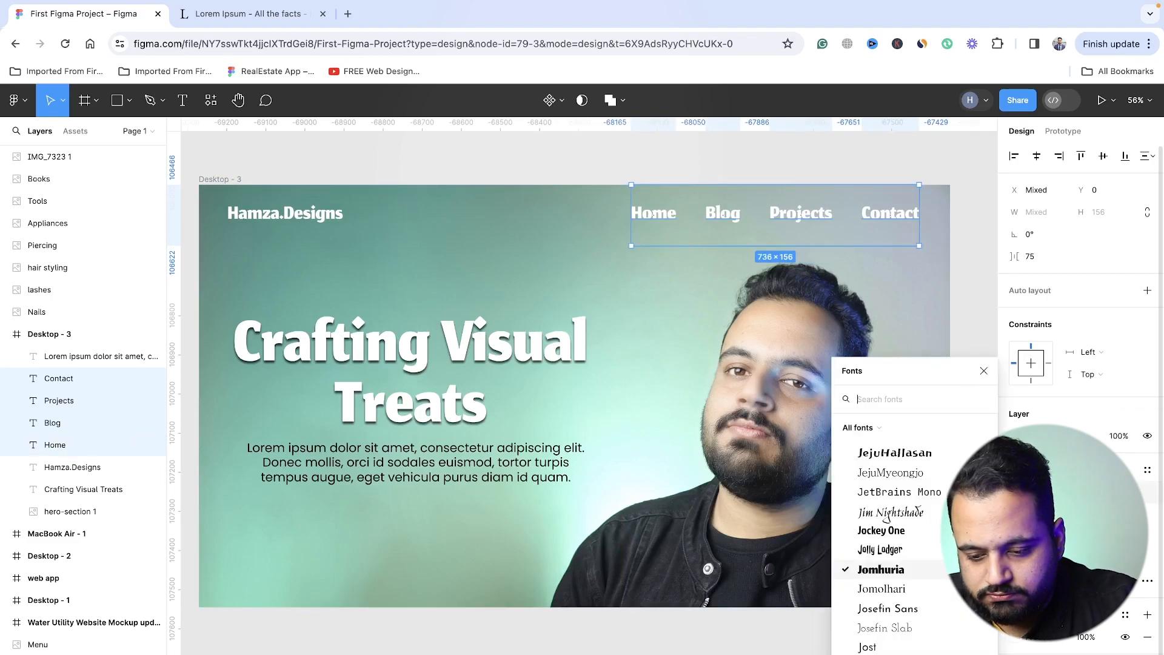
{"action": "type", "text": "popp"}
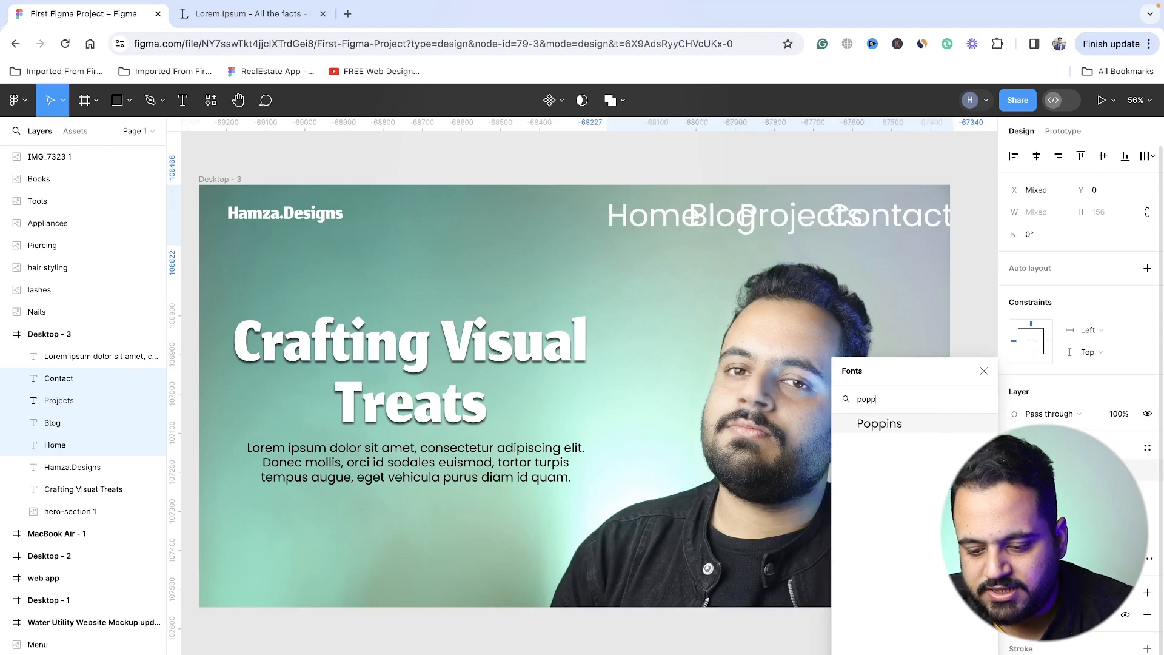
{"action": "left_click", "coordinate": [908, 428]}
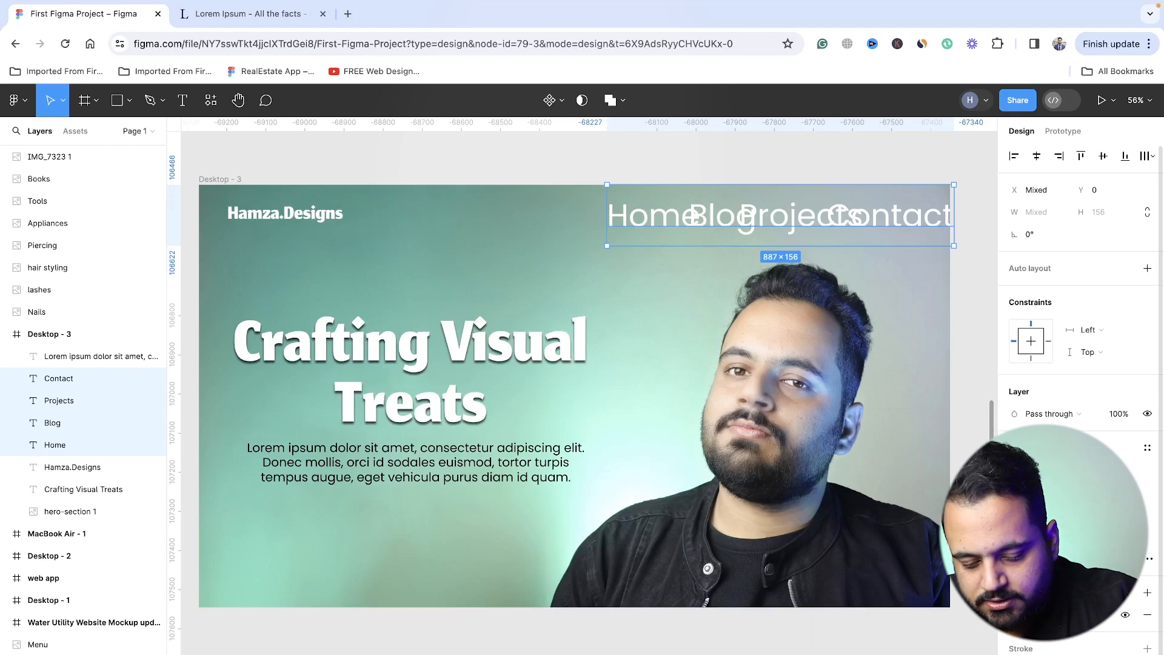
{"action": "type", "text": "40"}
{"action": "key", "text": "Return"}
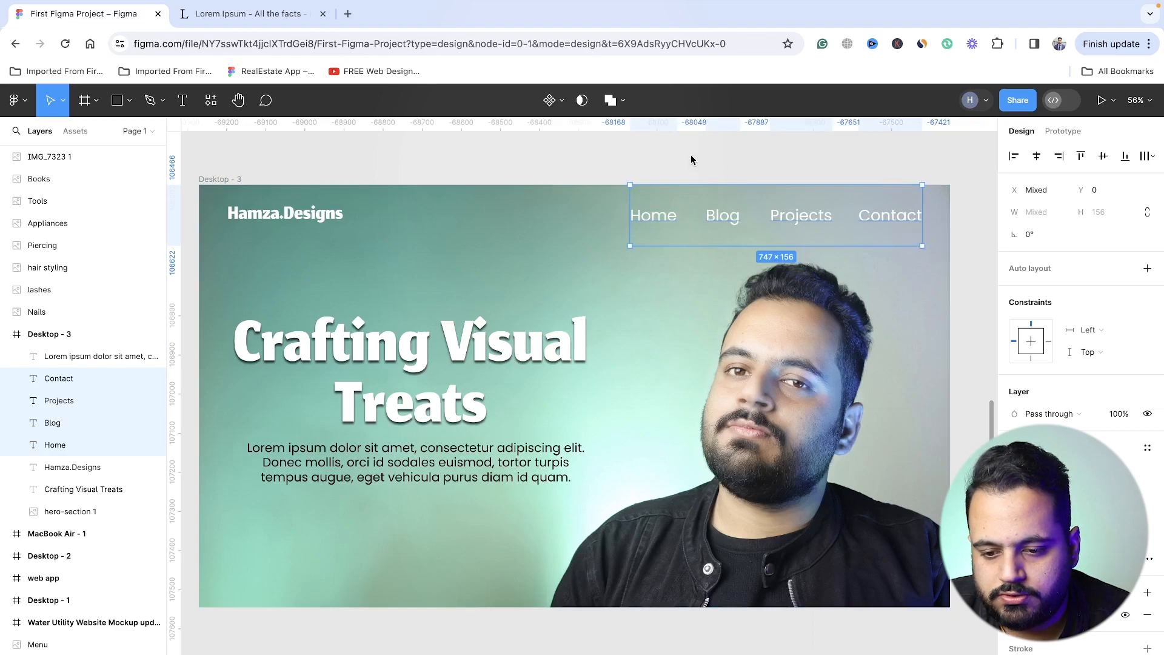
{"action": "left_click", "coordinate": [688, 173]}
- Draw a rectangle about 531 wide and 115 high below the Lorem ipsum paragraph in the hero frame
{"action": "scroll", "coordinate": [667, 355], "scroll_direction": "down", "scroll_amount": 2, "text": "ctrl"}
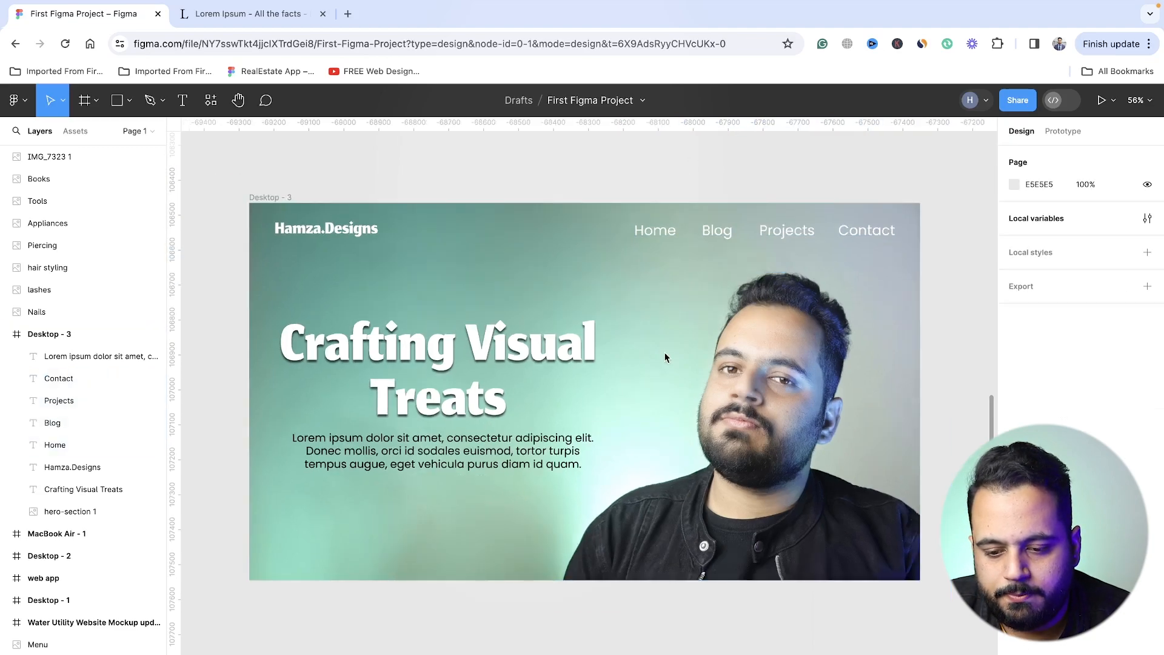
{"action": "scroll", "coordinate": [666, 358], "scroll_direction": "down", "scroll_amount": 2}
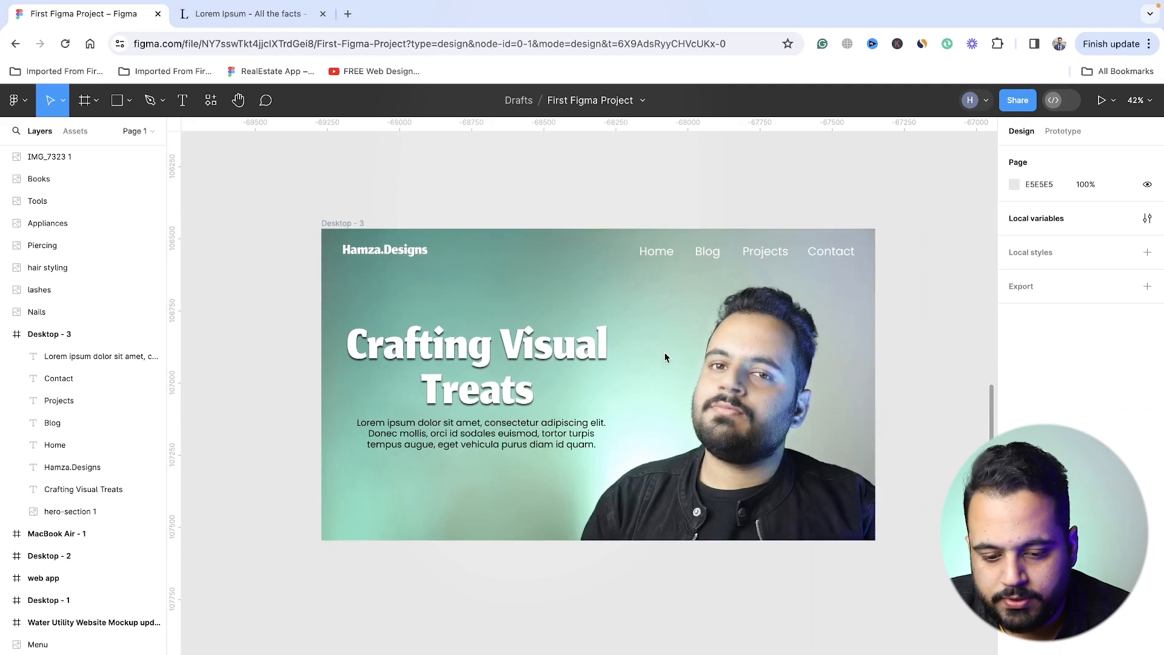
{"action": "left_click", "coordinate": [119, 104]}
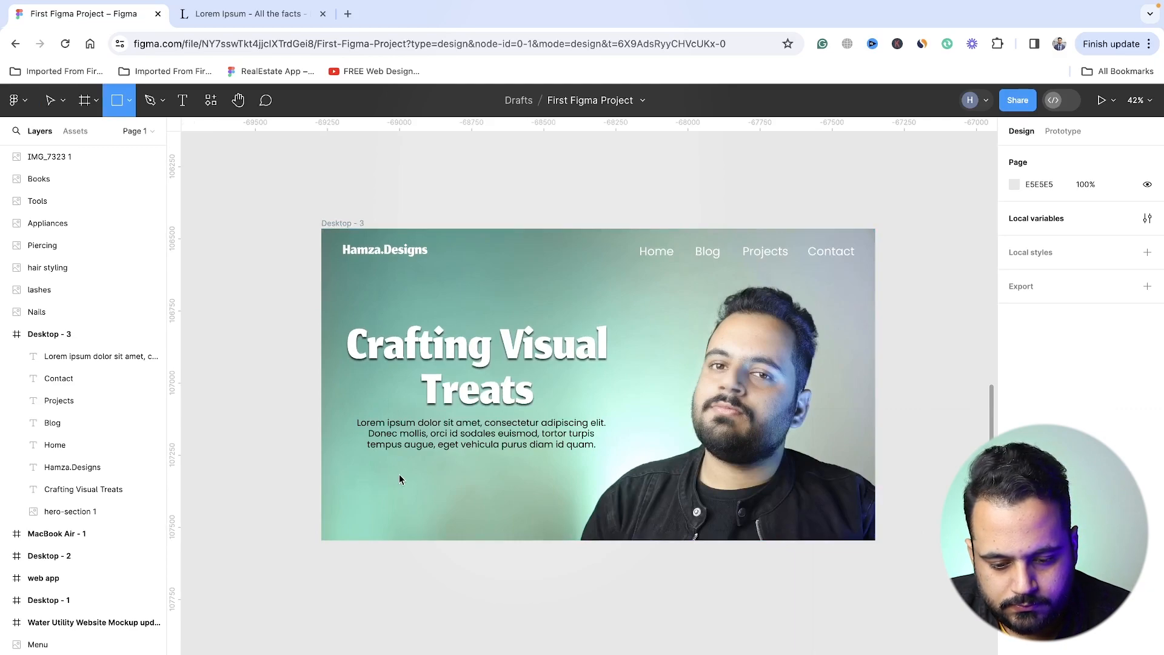
{"action": "left_click_drag", "start_coordinate": [391, 471], "coordinate": [542, 508]}
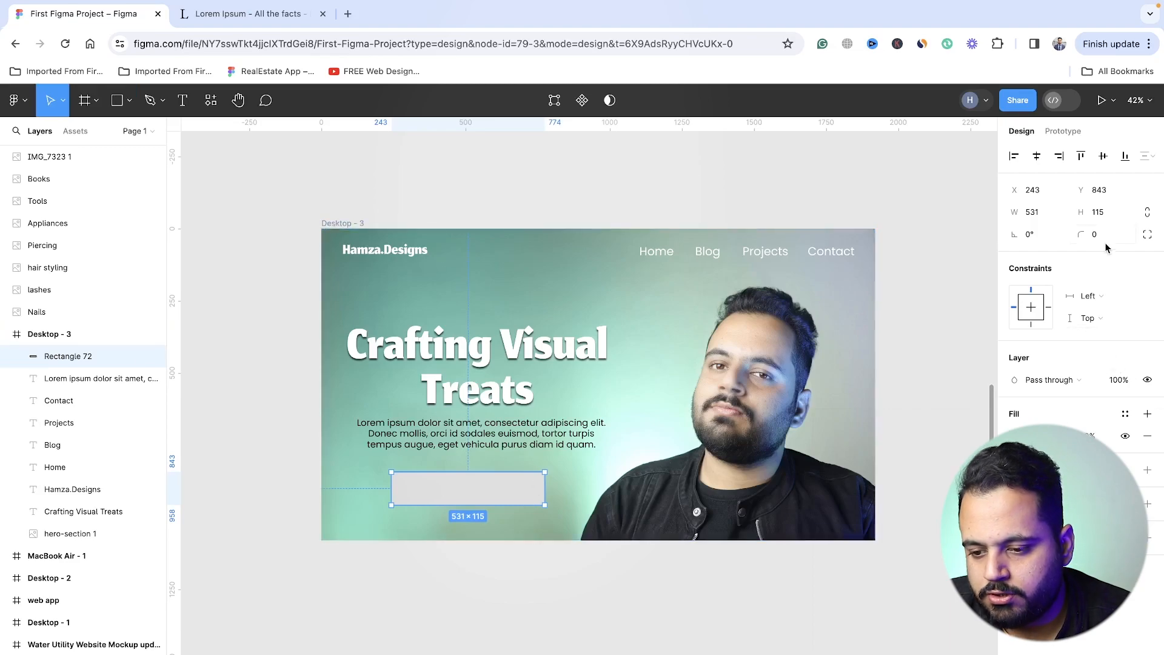
- Set the rectangle's corner radius to 20 after trying 10, and move it to X 275, Y 831, beneath the paragraph
{"action": "left_click", "coordinate": [1079, 235]}
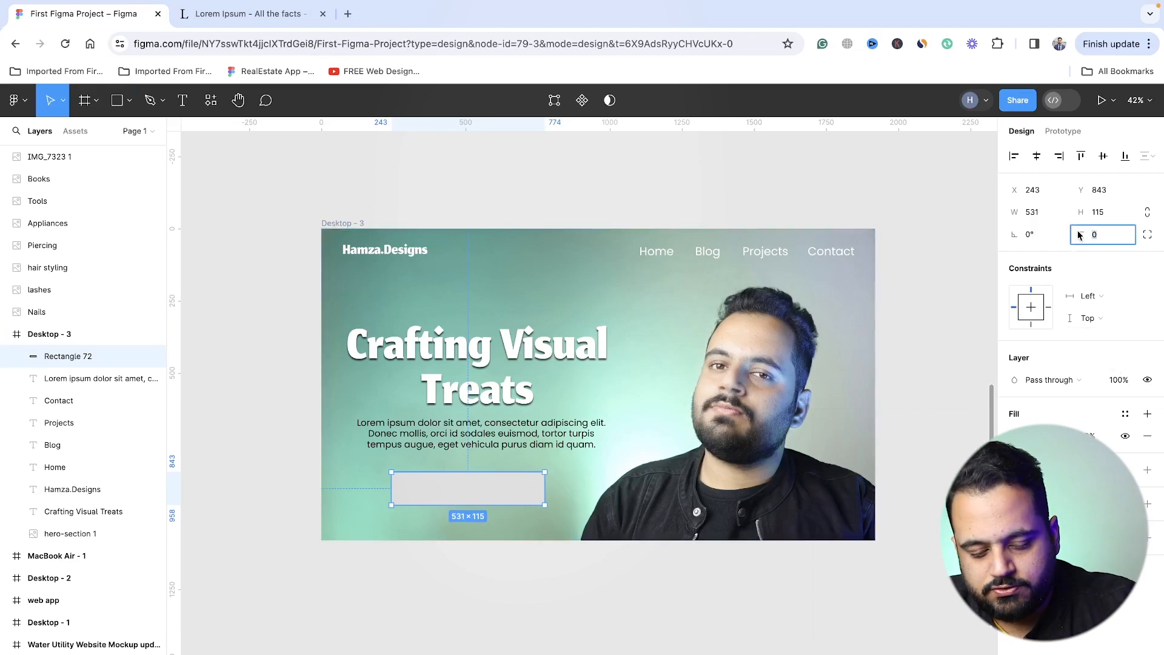
{"action": "type", "text": "10"}
{"action": "key", "text": "Return"}
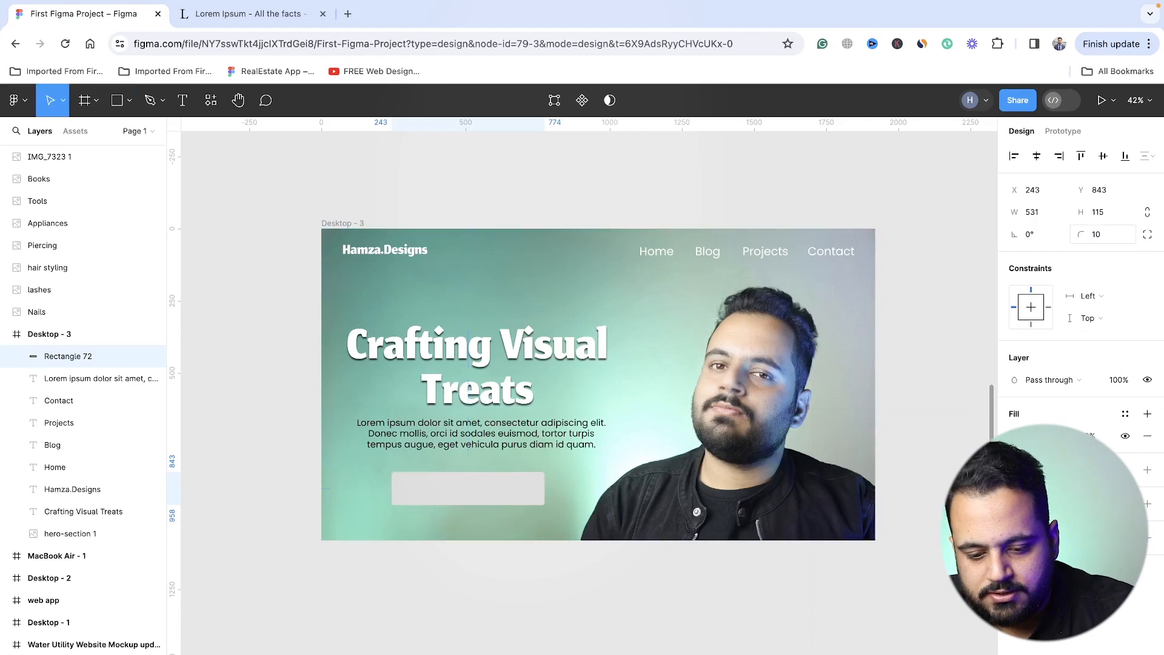
{"action": "left_click", "coordinate": [1079, 234]}
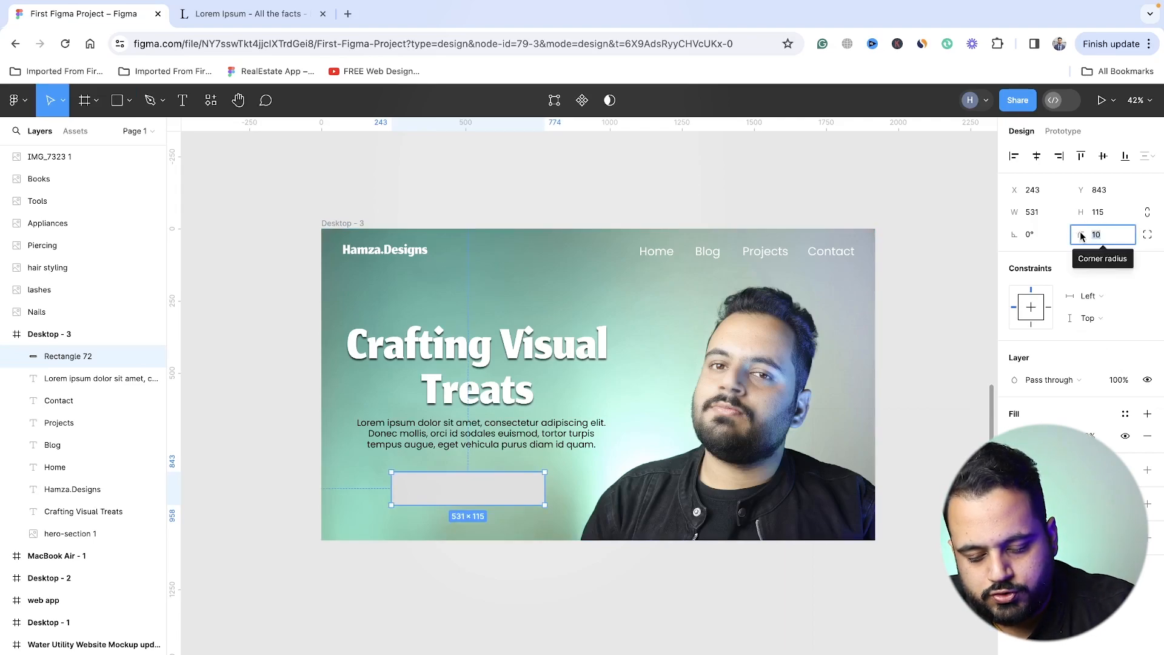
{"action": "type", "text": "2"}
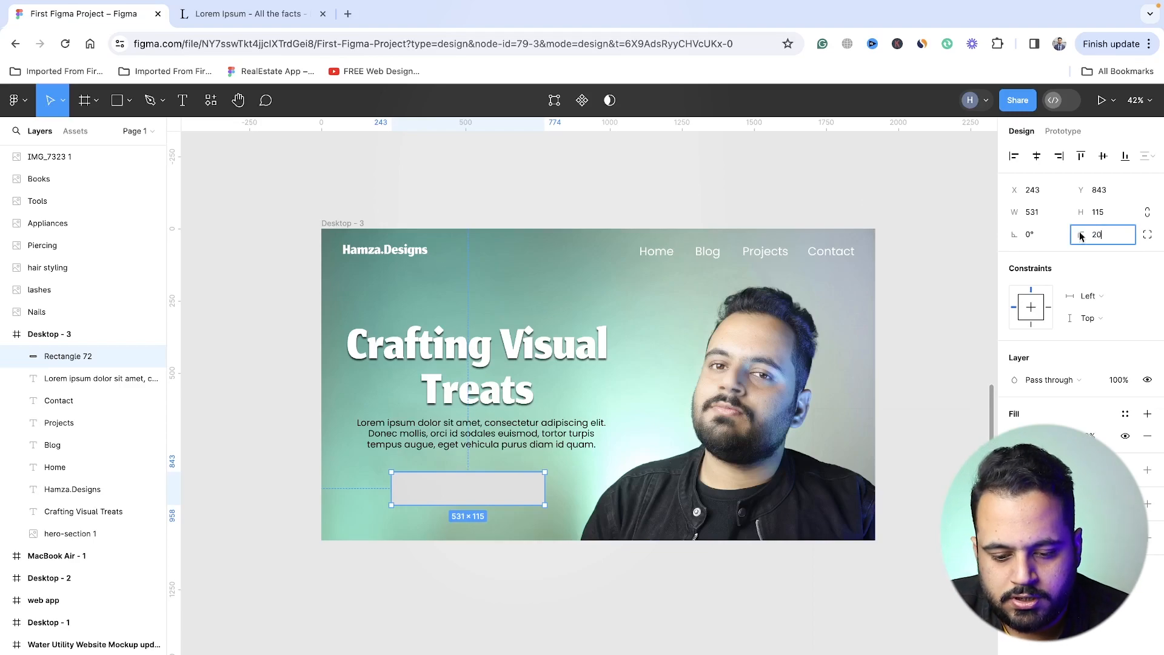
{"action": "type", "text": "0"}
{"action": "key", "text": "Return"}
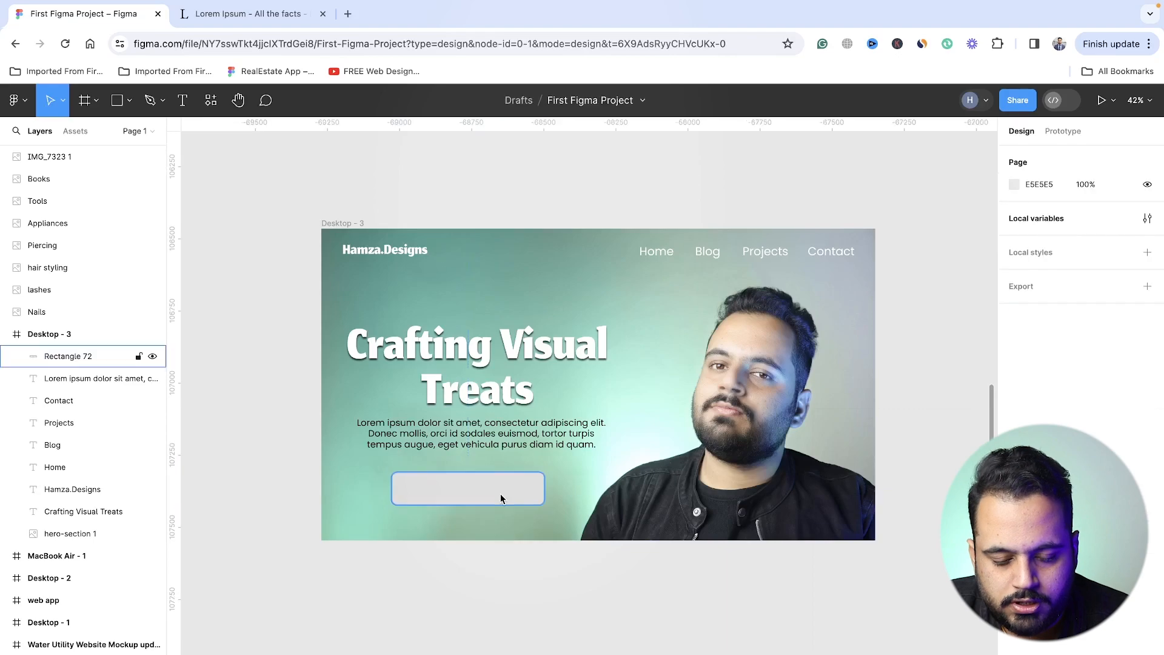
{"action": "key", "text": "Escape"}
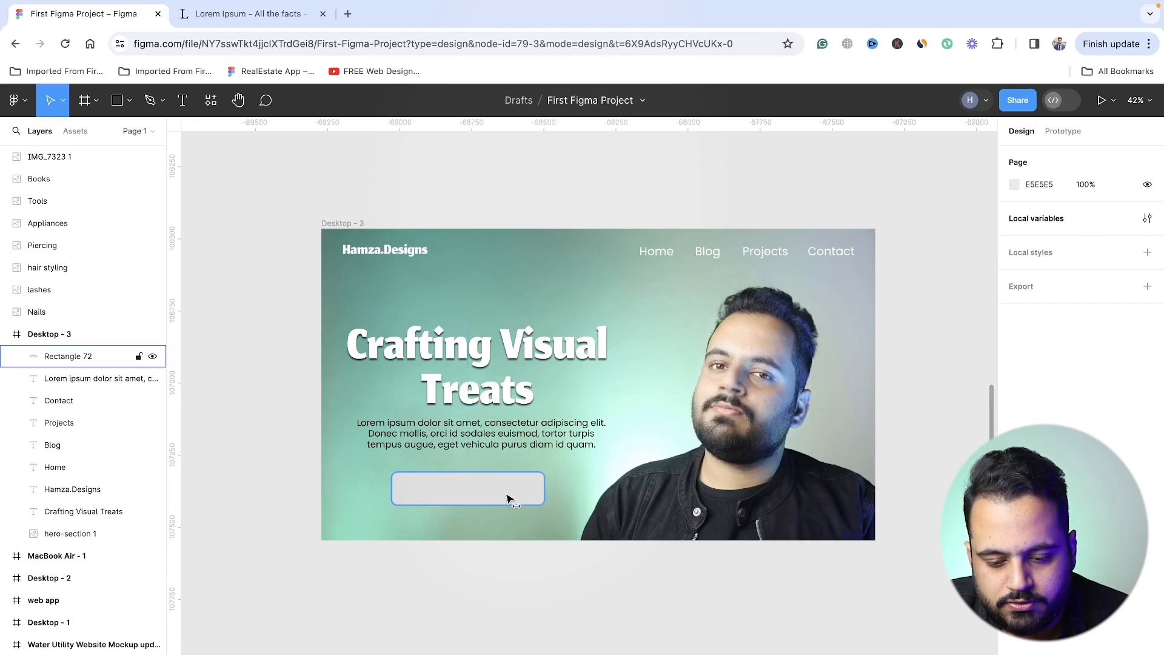
{"action": "left_click_drag", "start_coordinate": [496, 497], "coordinate": [512, 496]}
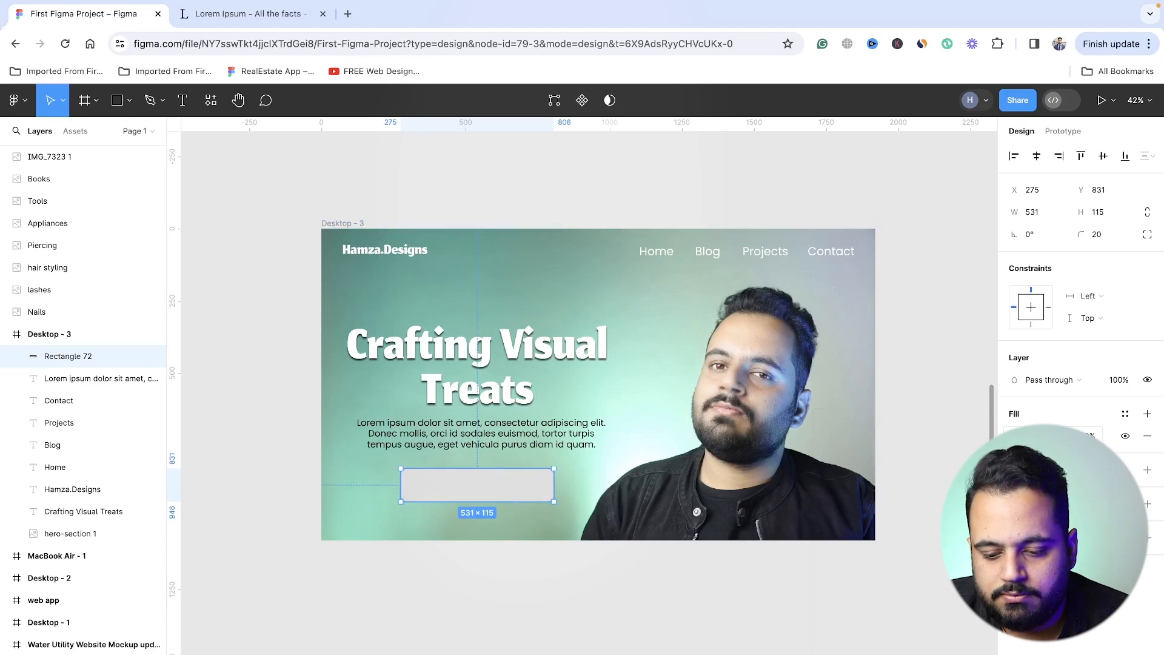
- Change the rectangle's fill to a bright, fully saturated turquoise, trying yellow and blue hues along the way
{"action": "left_click", "coordinate": [1015, 436]}
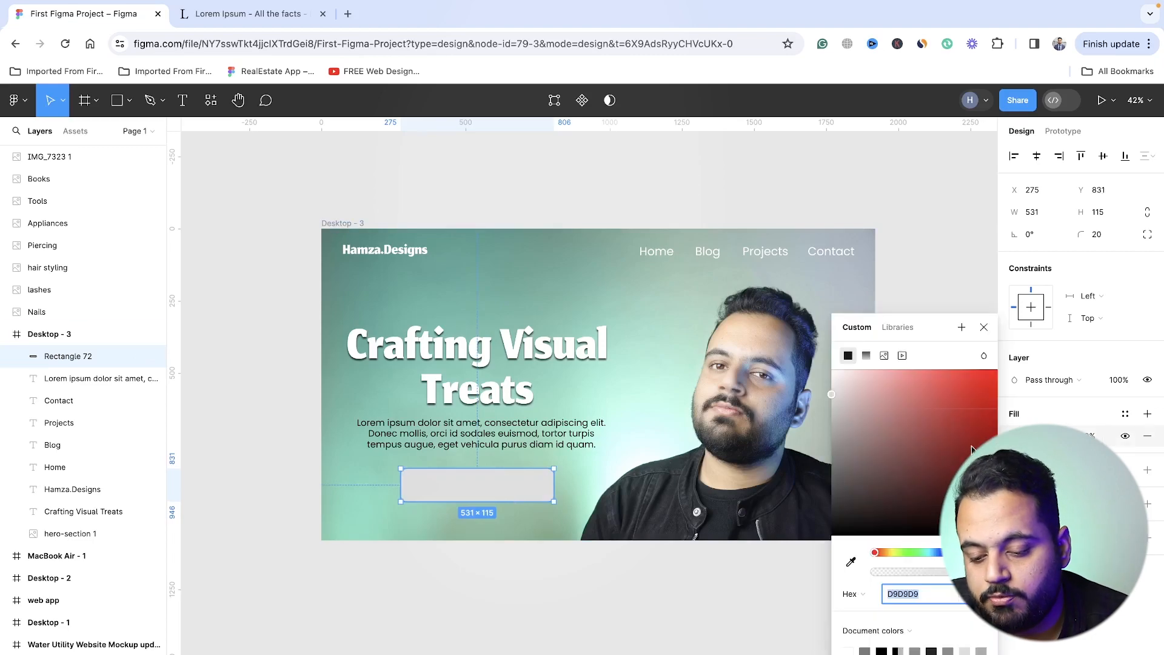
{"action": "left_click_drag", "start_coordinate": [922, 553], "coordinate": [928, 555]}
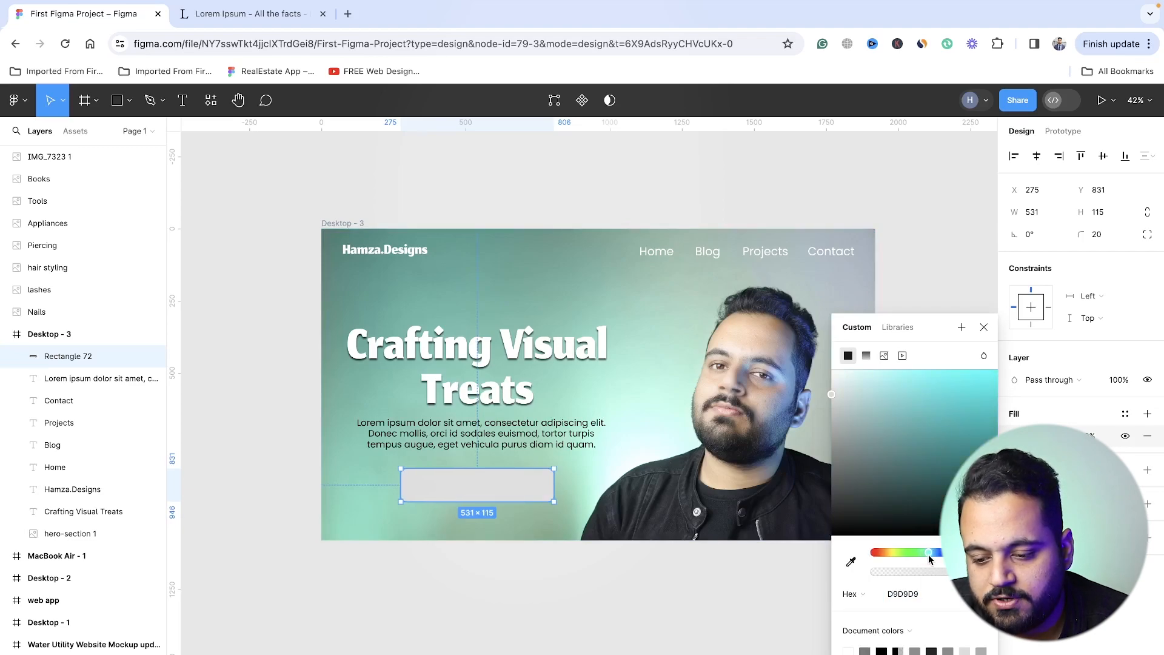
{"action": "left_click", "coordinate": [996, 371]}
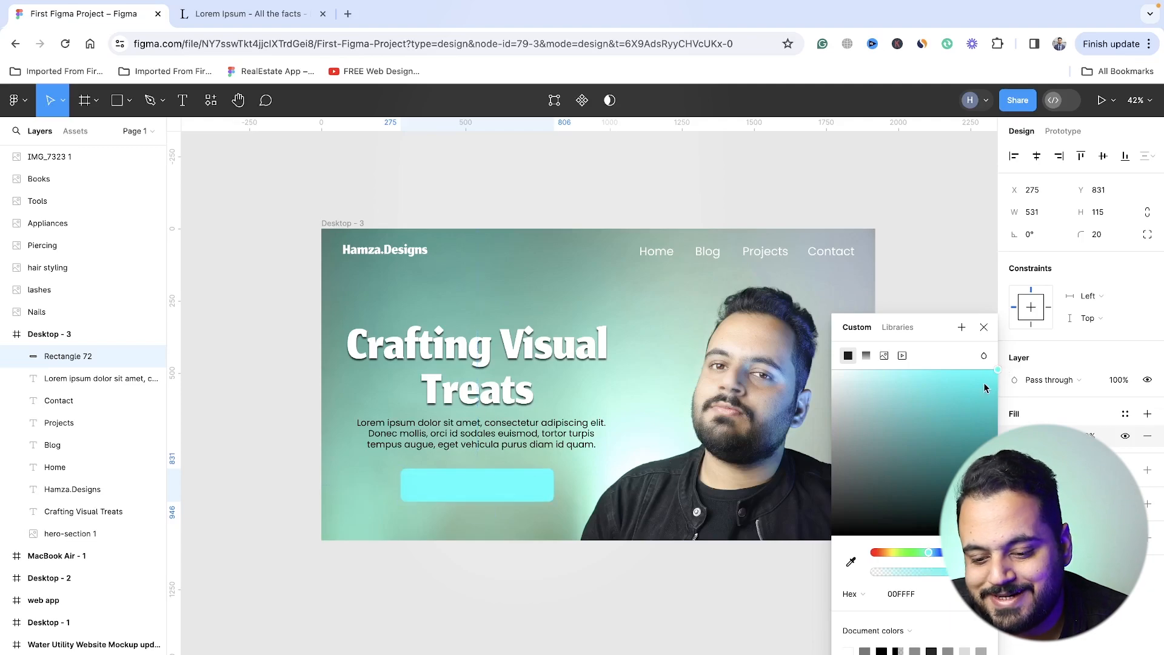
{"action": "left_click", "coordinate": [889, 554]}
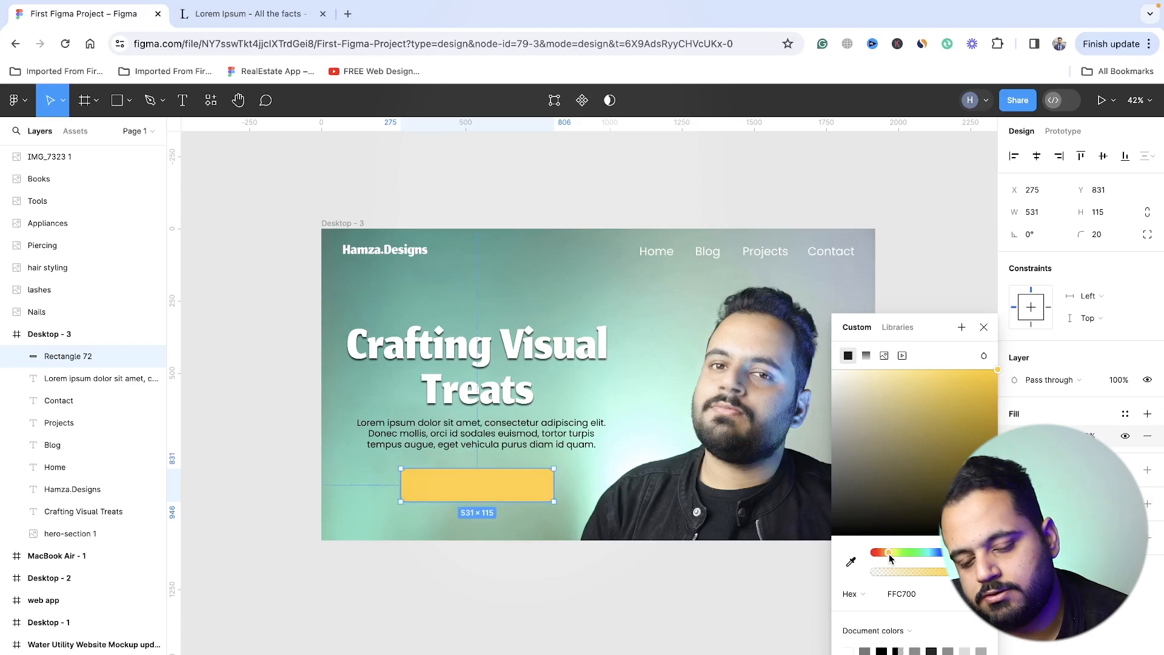
{"action": "left_click", "coordinate": [928, 554]}
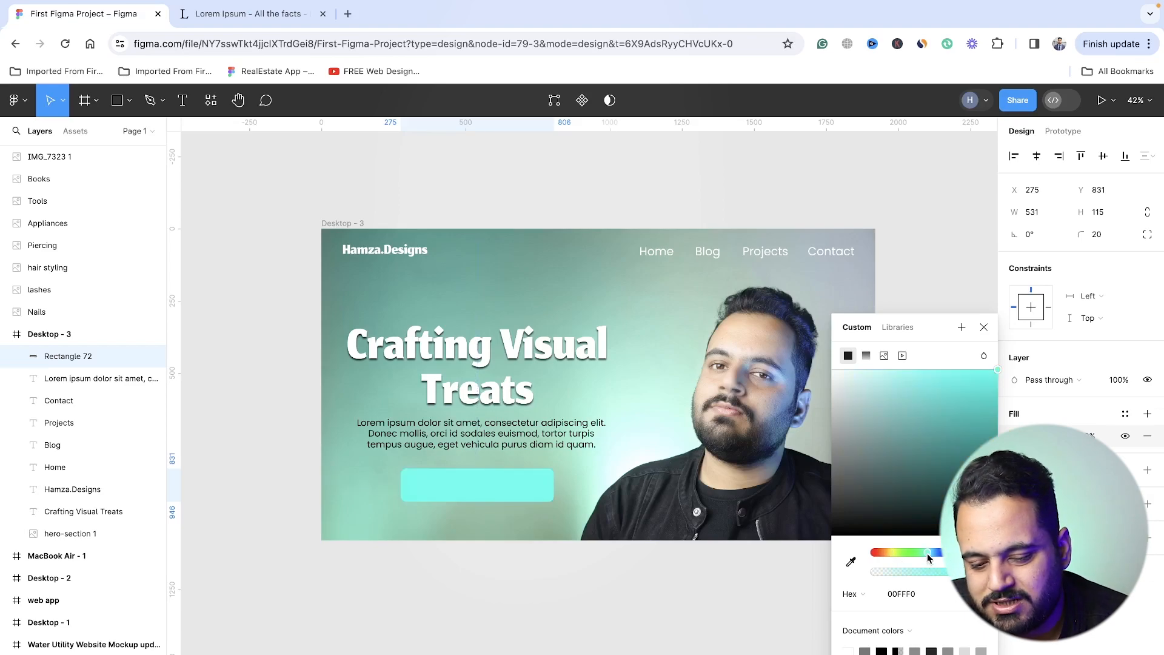
{"action": "left_click", "coordinate": [937, 554]}
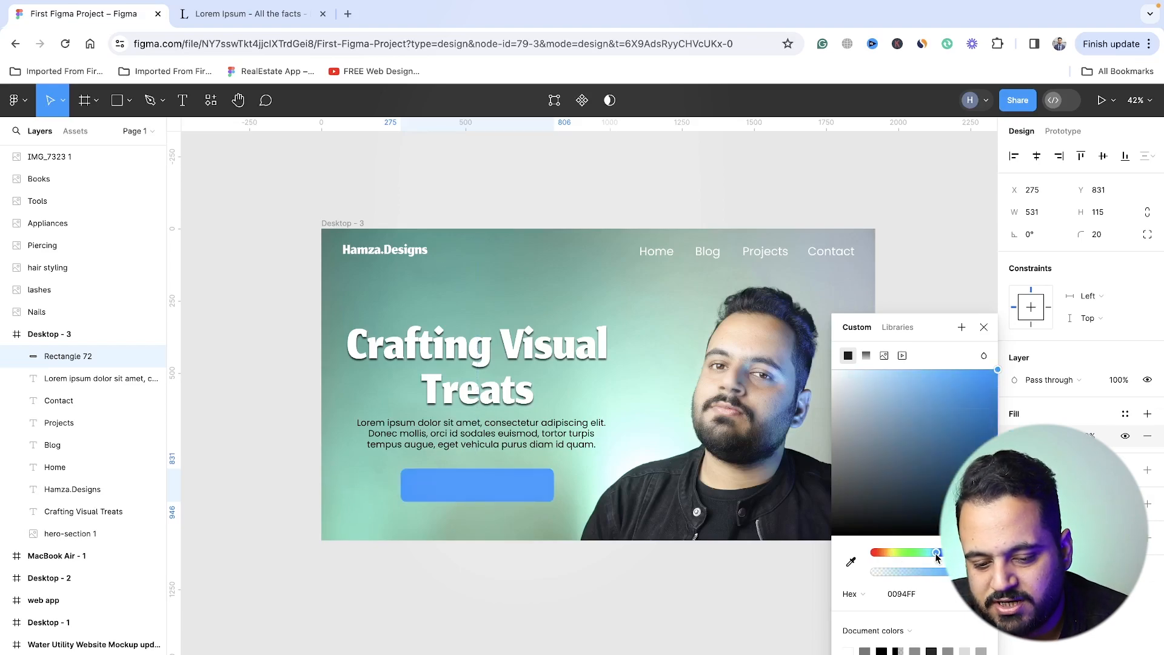
{"action": "left_click_drag", "start_coordinate": [936, 554], "coordinate": [925, 554]}
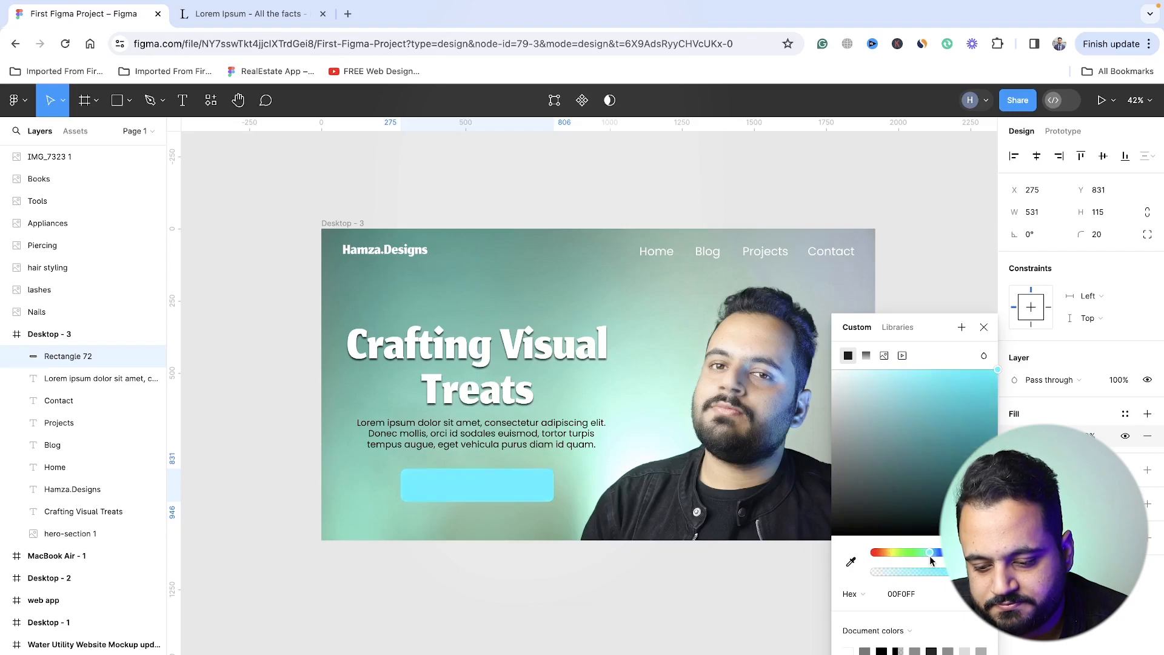
{"action": "left_click", "coordinate": [655, 605]}
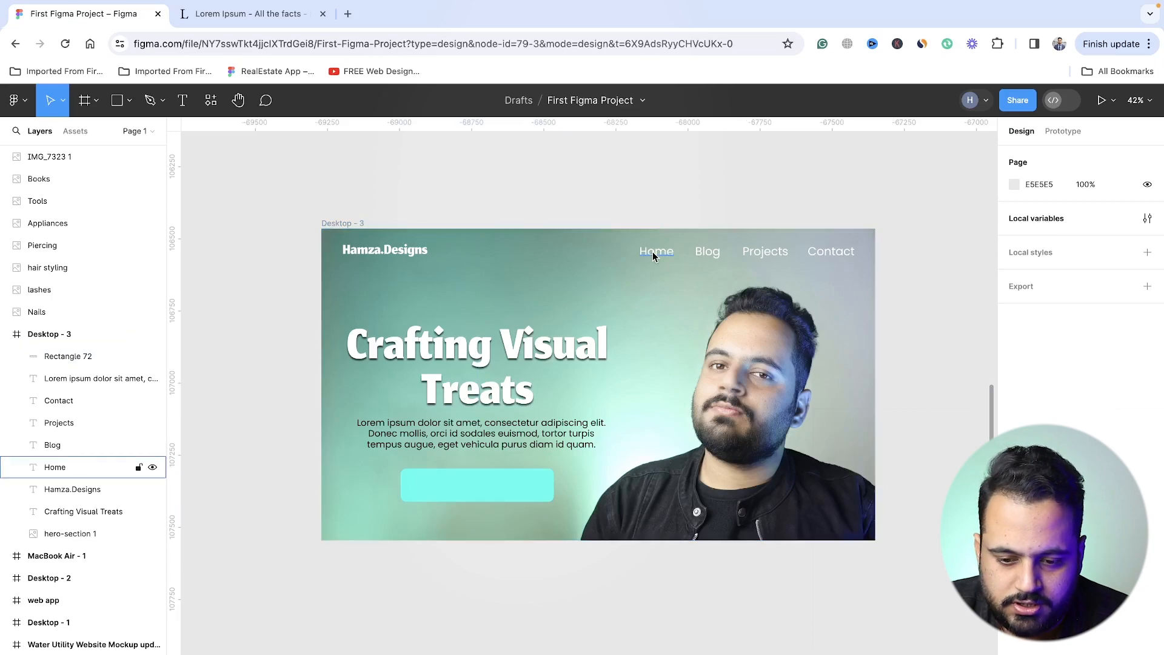
- Duplicate the Home navigation label onto the turquoise rectangle and move the copy's layer above the rectangle
{"action": "left_click_drag", "start_coordinate": [656, 251], "coordinate": [506, 480]}
{"action": "left_click", "coordinate": [501, 480]}
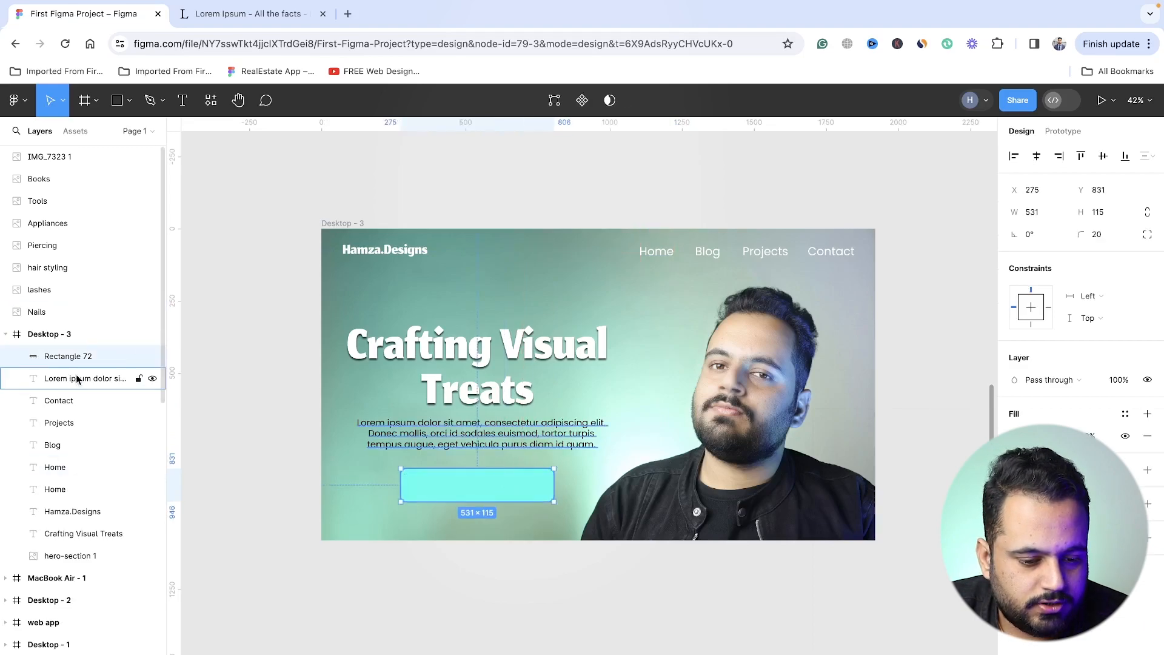
{"action": "left_click", "coordinate": [83, 471]}
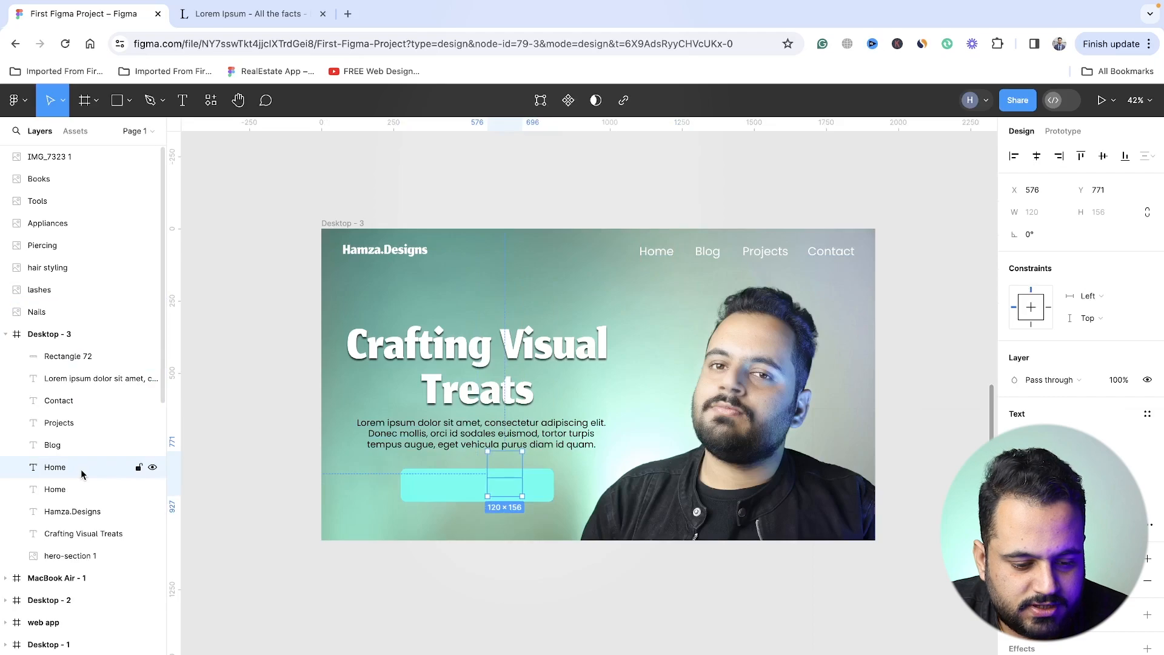
{"action": "left_click_drag", "start_coordinate": [77, 470], "coordinate": [71, 356]}
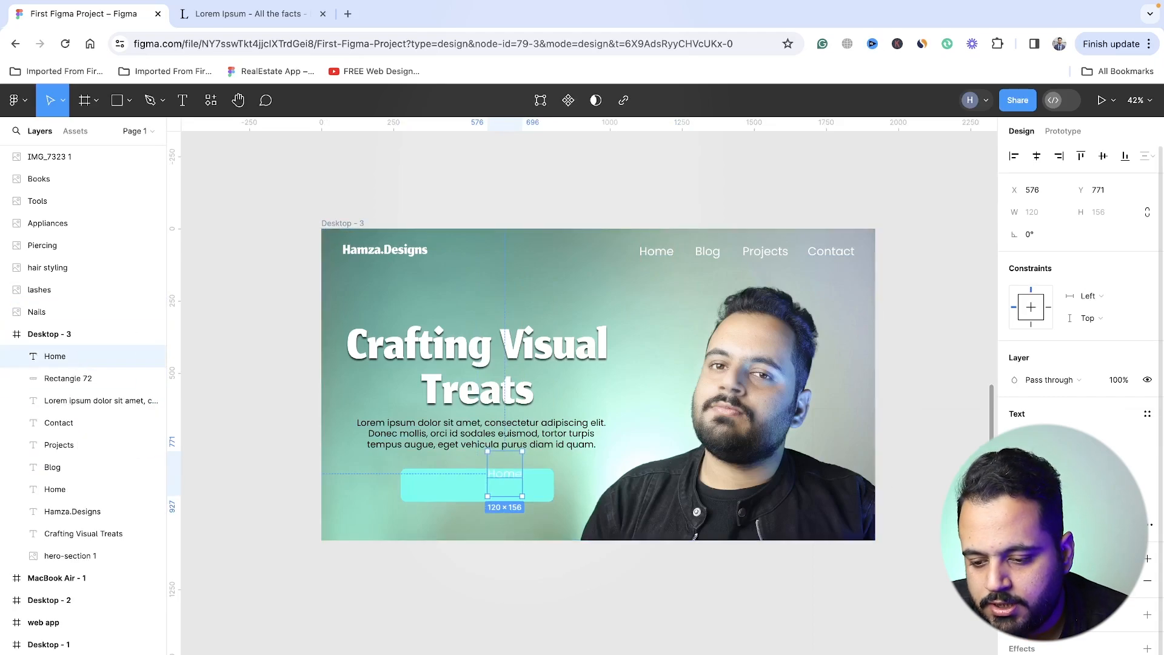
- Give the copied Home label a bolder font weight and dark grey 363636 colour, placing it inside the turquoise rectangle
{"action": "left_click", "coordinate": [1043, 458]}
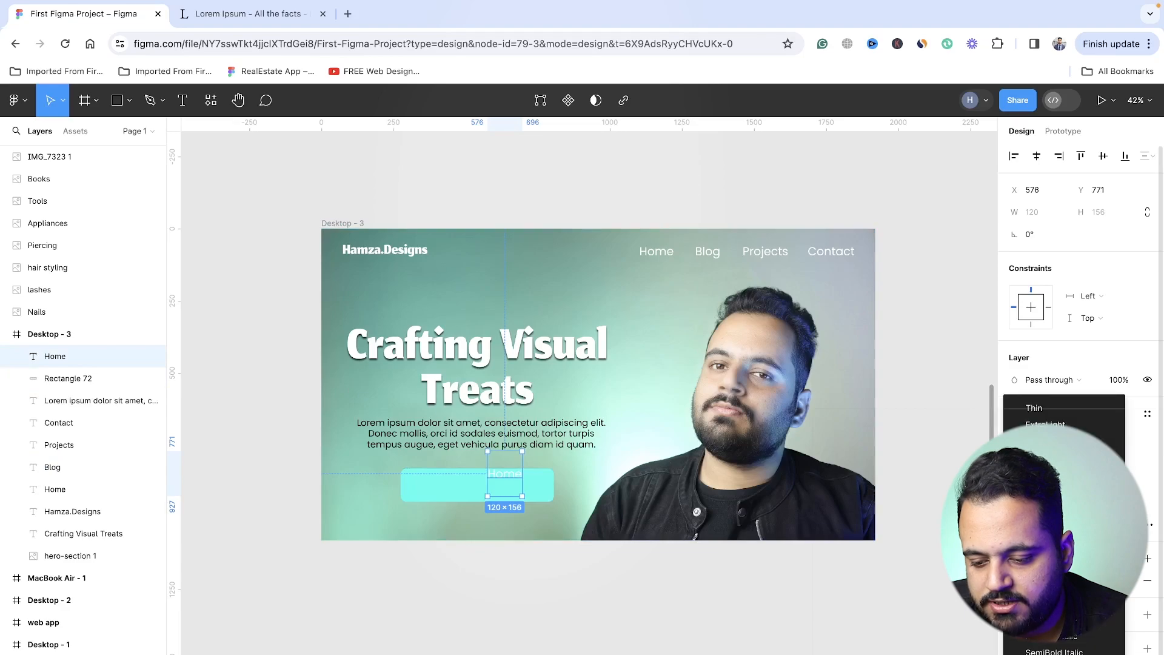
{"action": "left_click", "coordinate": [1035, 506]}
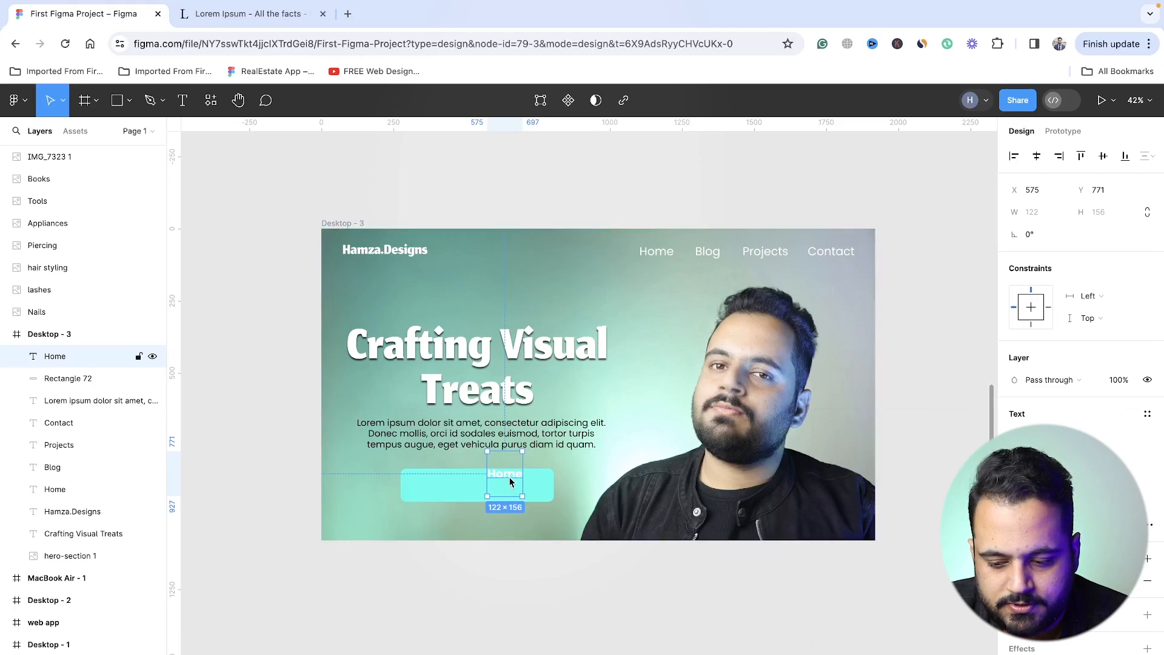
{"action": "left_click_drag", "start_coordinate": [508, 477], "coordinate": [476, 488]}
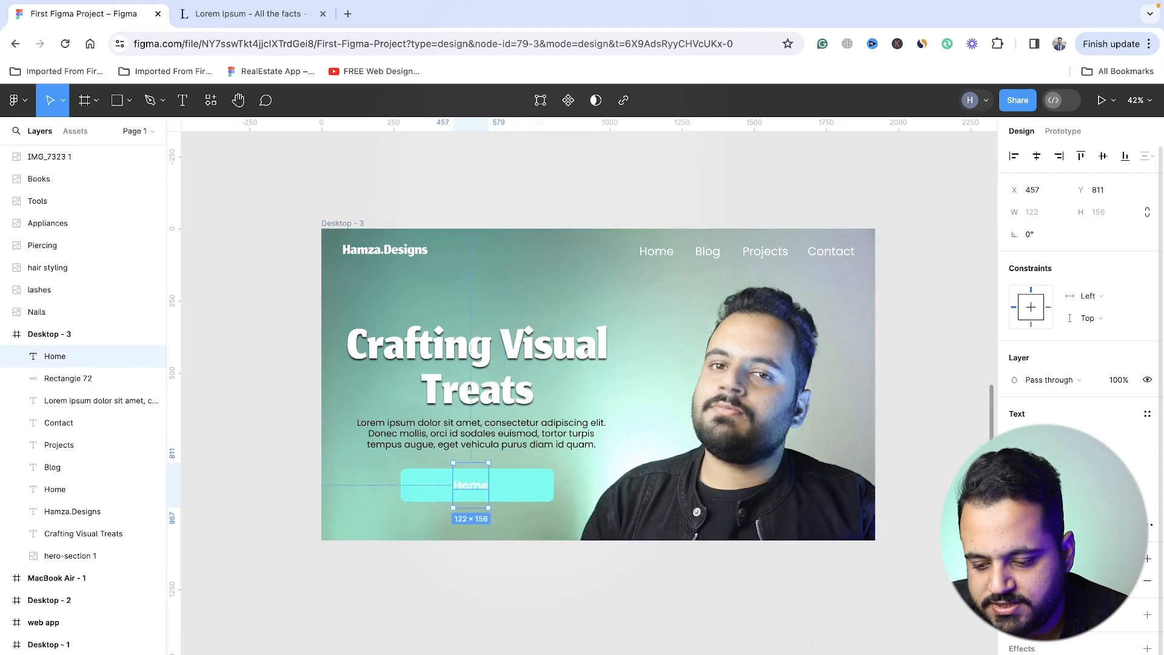
{"action": "left_click", "coordinate": [1018, 581]}
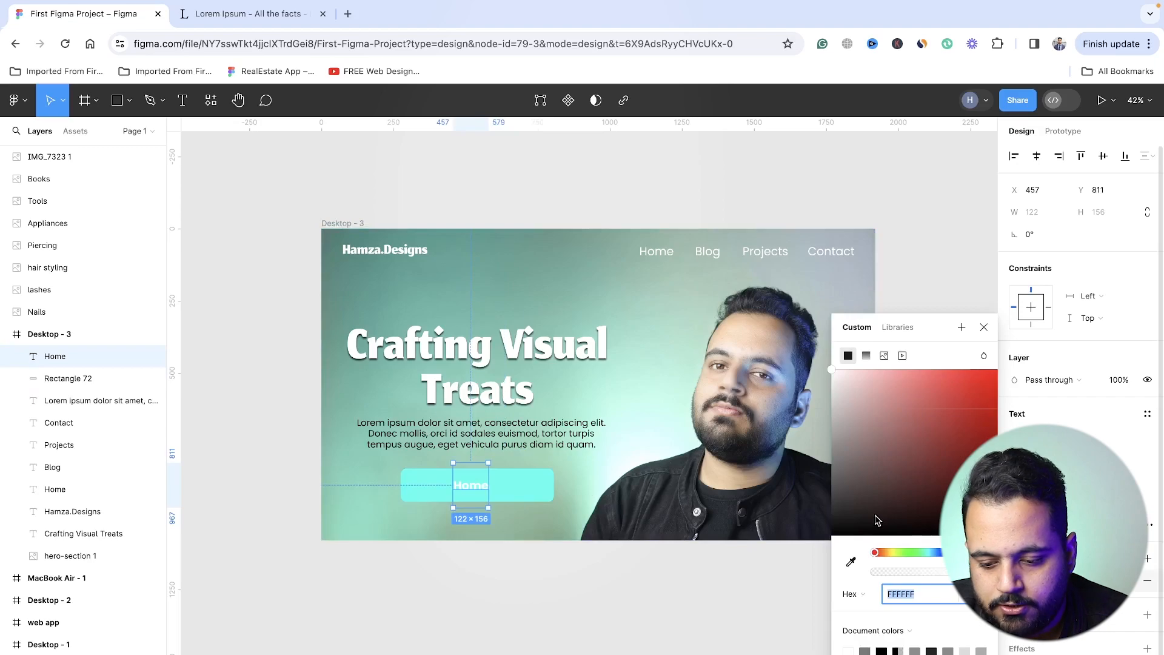
{"action": "left_click_drag", "start_coordinate": [878, 520], "coordinate": [821, 516]}
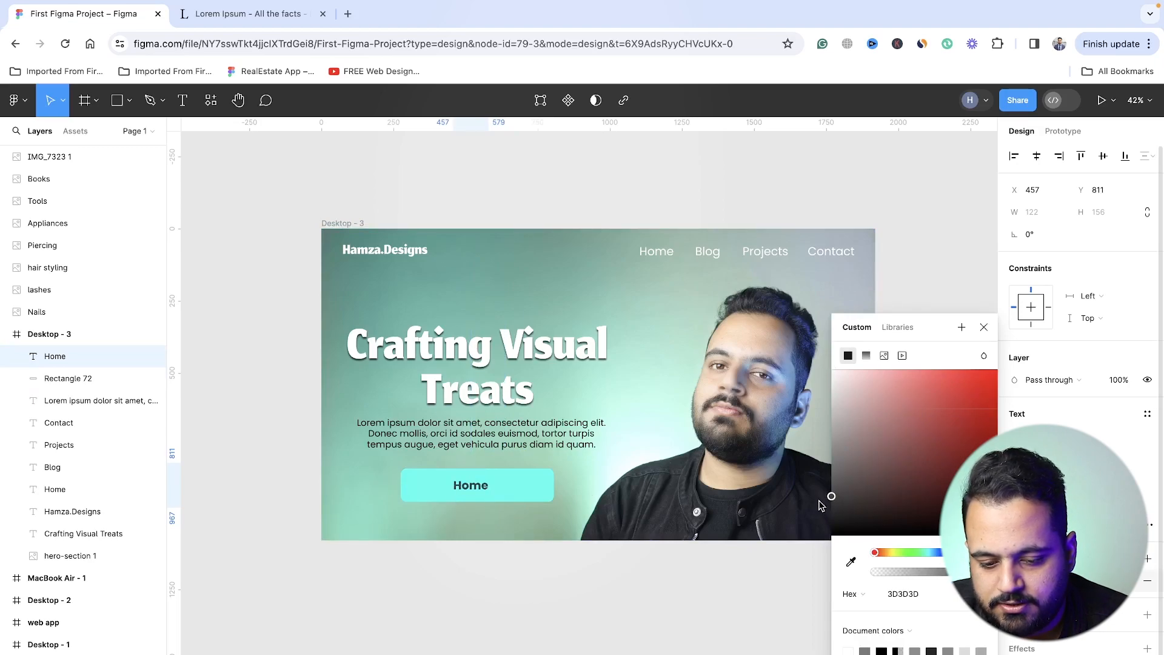
- Change the copied label's text to "Get a Quote" and centre it on the button at X 420, Y 811
{"action": "double_click", "coordinate": [461, 481]}
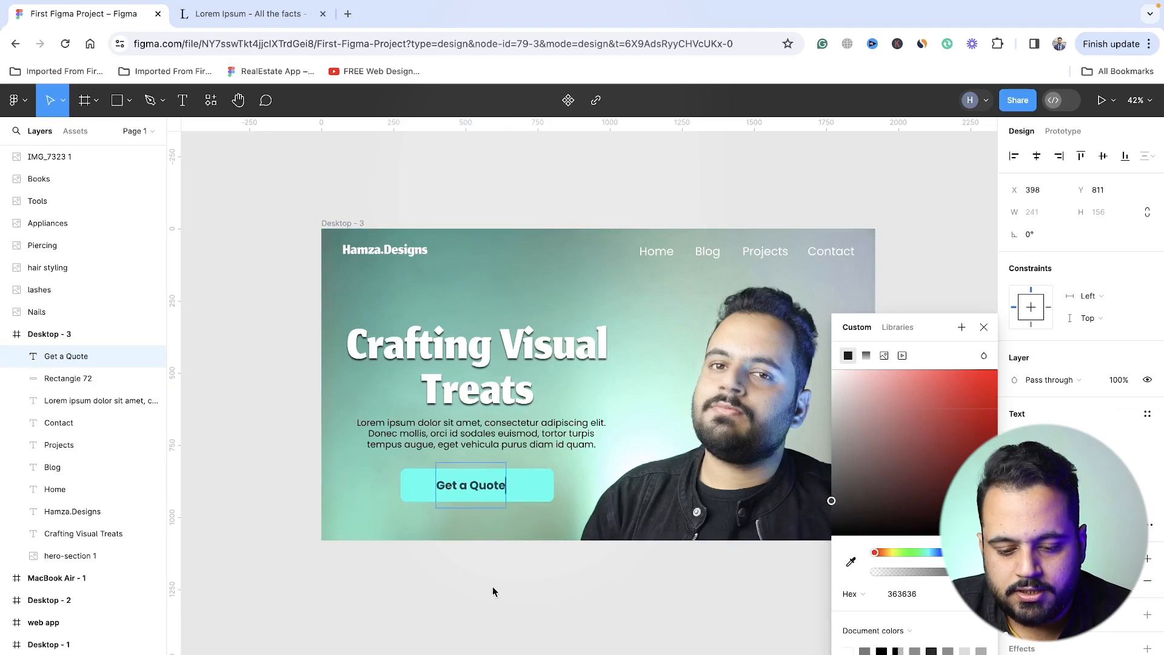
{"action": "key", "text": "Escape"}
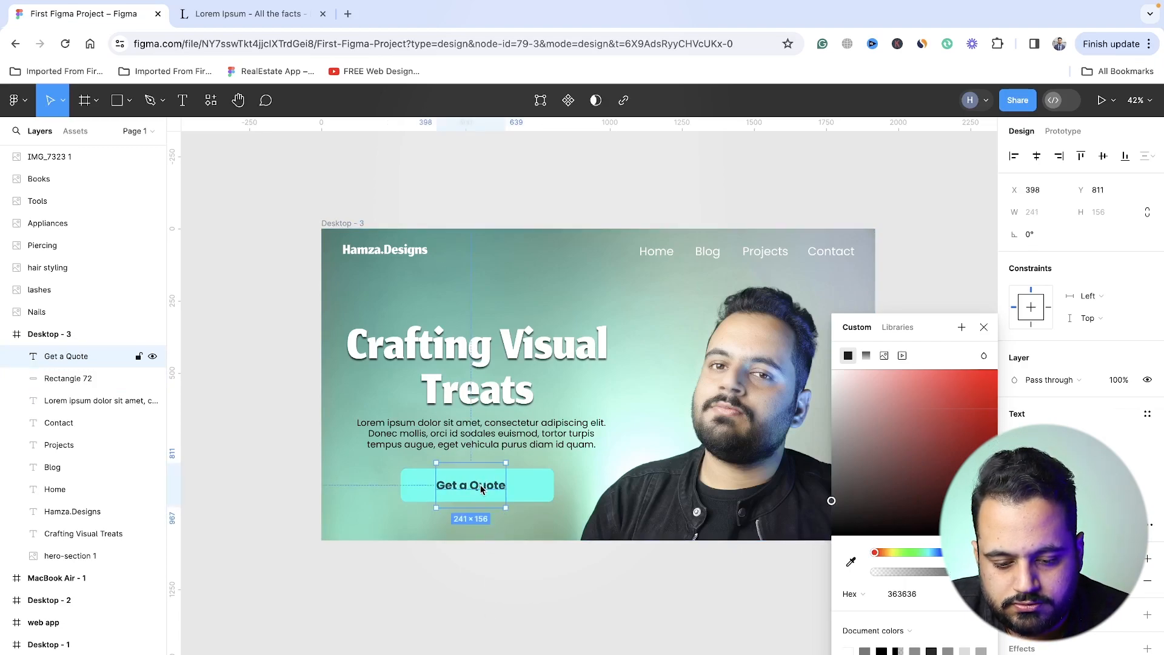
{"action": "left_click_drag", "start_coordinate": [485, 491], "coordinate": [489, 494]}
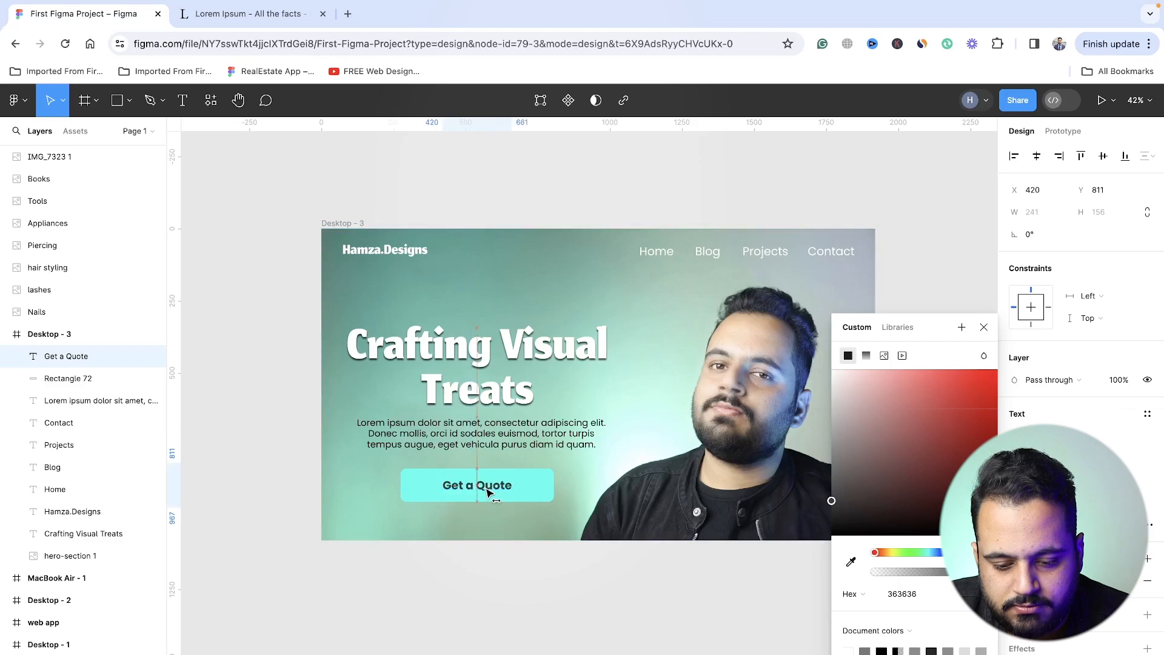
- Add a drop shadow effect to the turquoise button rectangle and set the shadow's opacity to 50%
{"action": "left_click", "coordinate": [542, 494]}
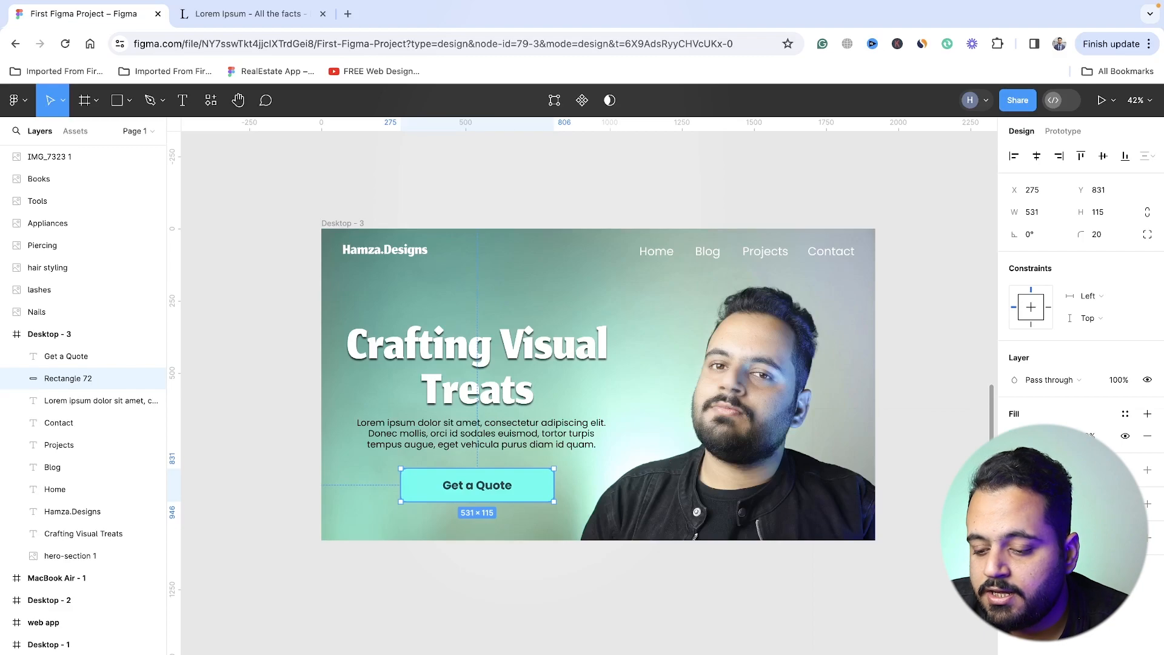
{"action": "left_click", "coordinate": [1147, 504]}
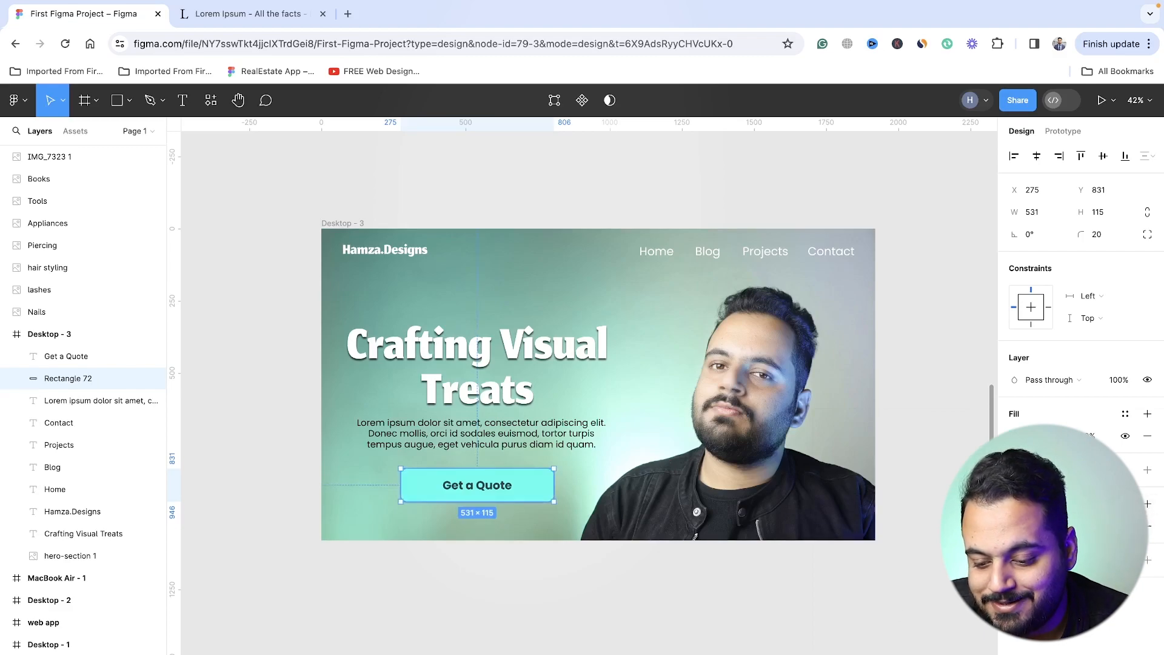
{"action": "left_click", "coordinate": [1015, 526]}
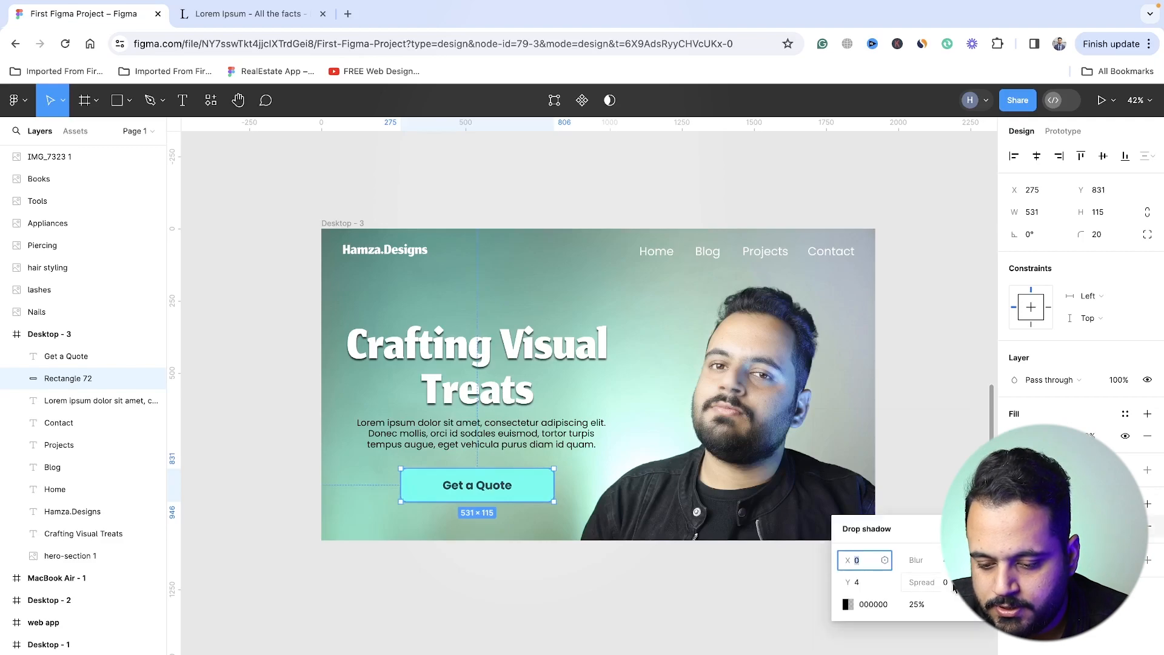
{"action": "left_click", "coordinate": [914, 604]}
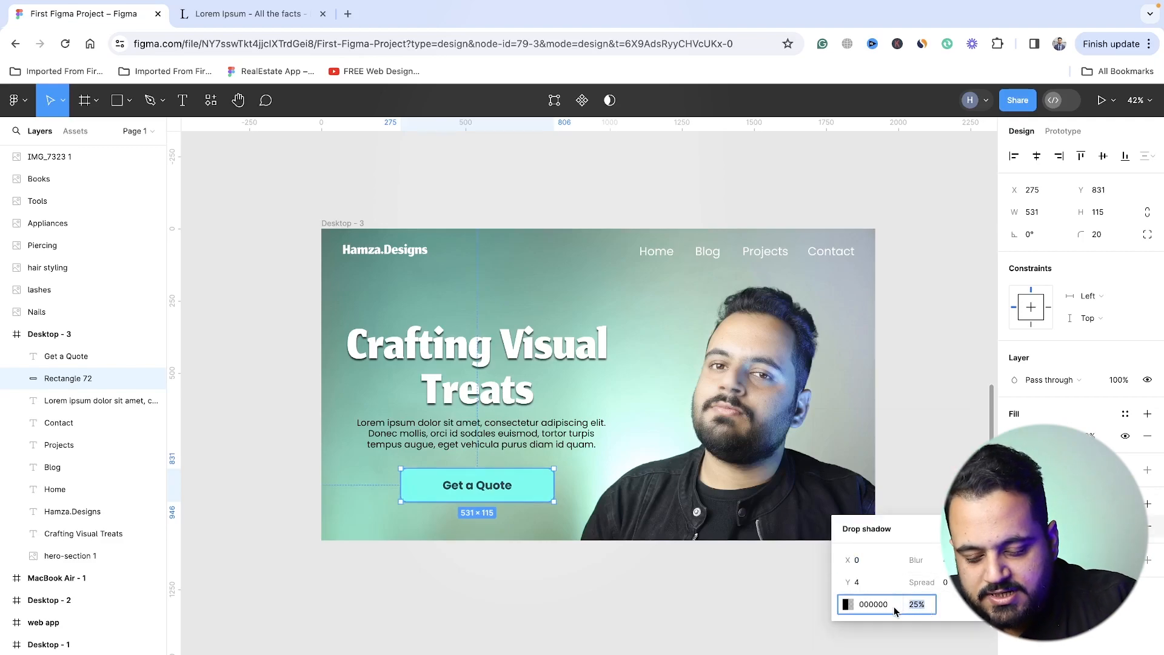
{"action": "type", "text": "50"}
{"action": "key", "text": "Return"}
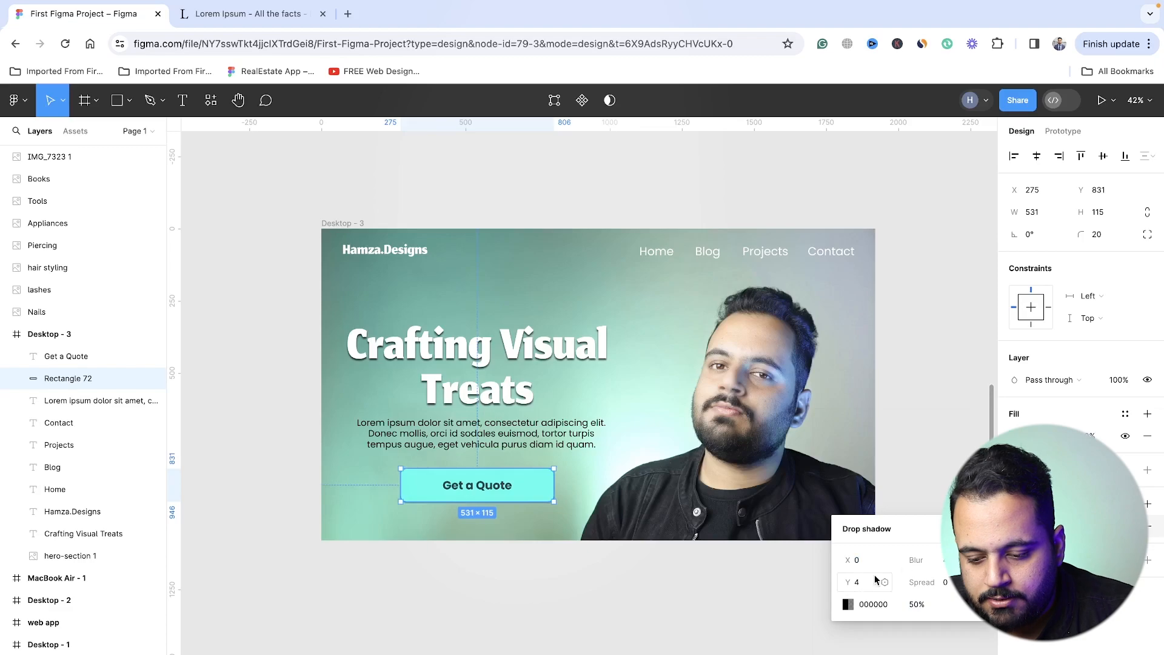
- Try a vertical offset of 8 for the turquoise button rectangle's drop shadow
{"action": "left_click", "coordinate": [943, 565]}
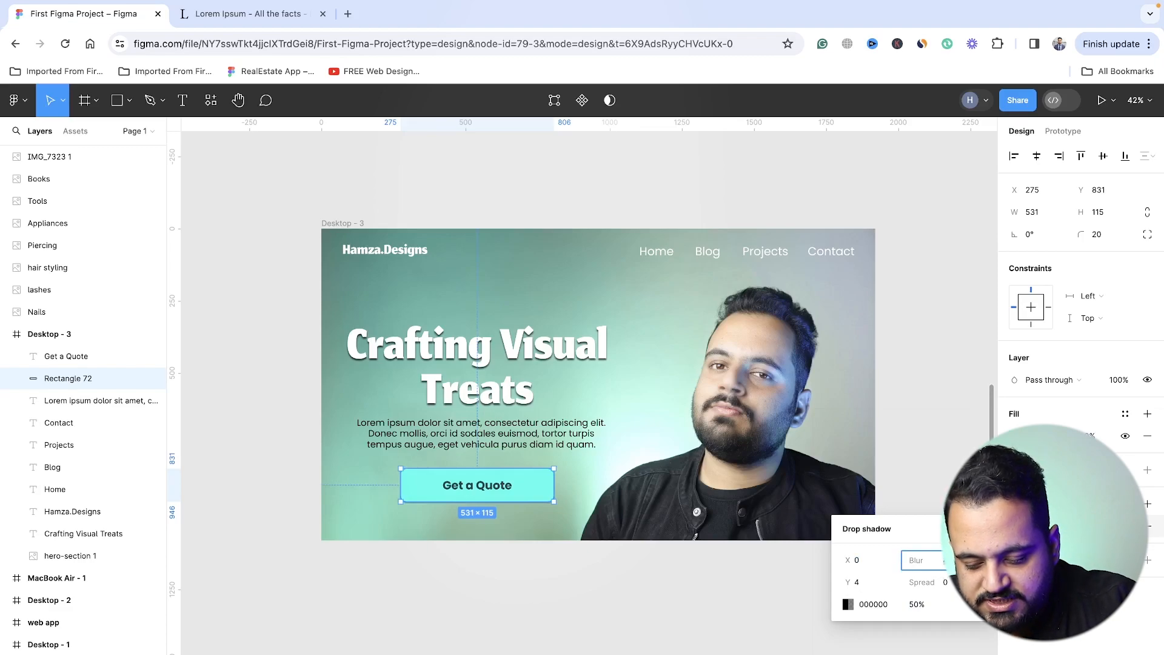
{"action": "left_click", "coordinate": [867, 580]}
{"action": "type", "text": "8"}
{"action": "key", "text": "Return"}
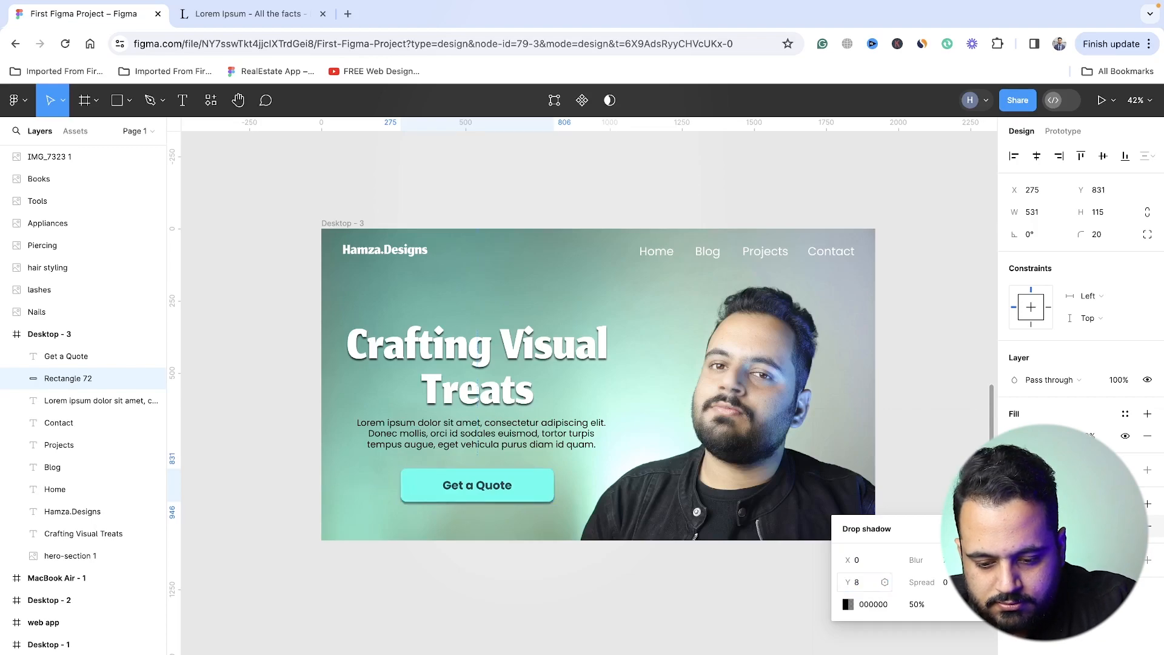
- Set the button shadow's Y offset to 6 and its opacity to 35%, and deselect the rectangle
{"action": "left_click_drag", "start_coordinate": [861, 582], "coordinate": [840, 583]}
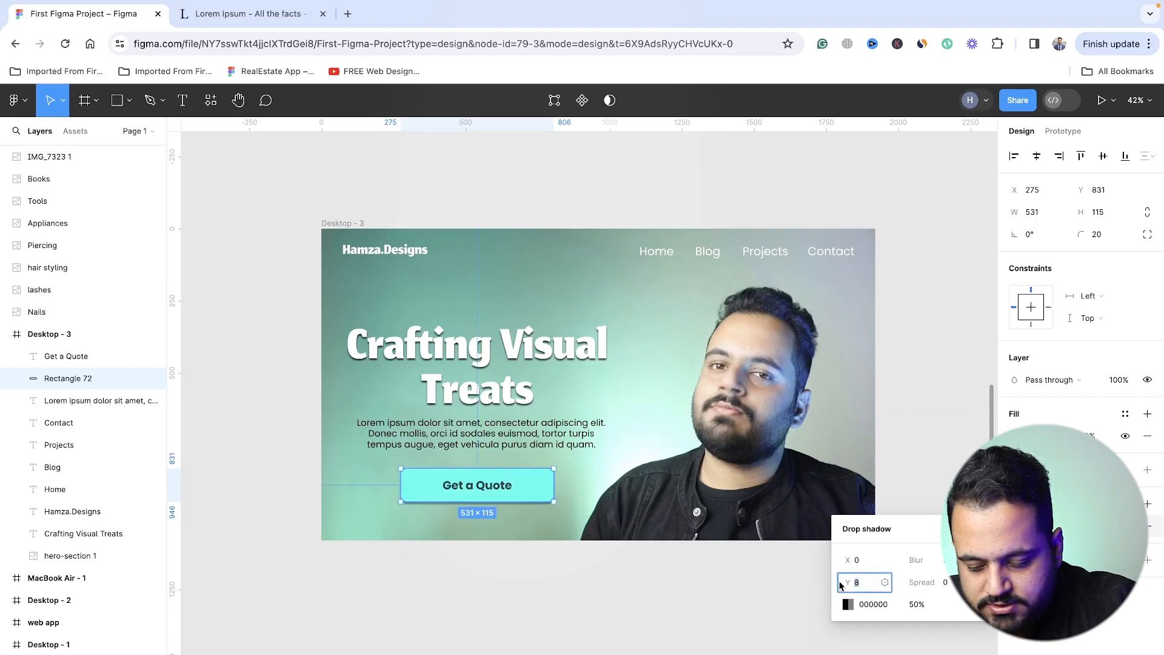
{"action": "type", "text": "6"}
{"action": "key", "text": "Return"}
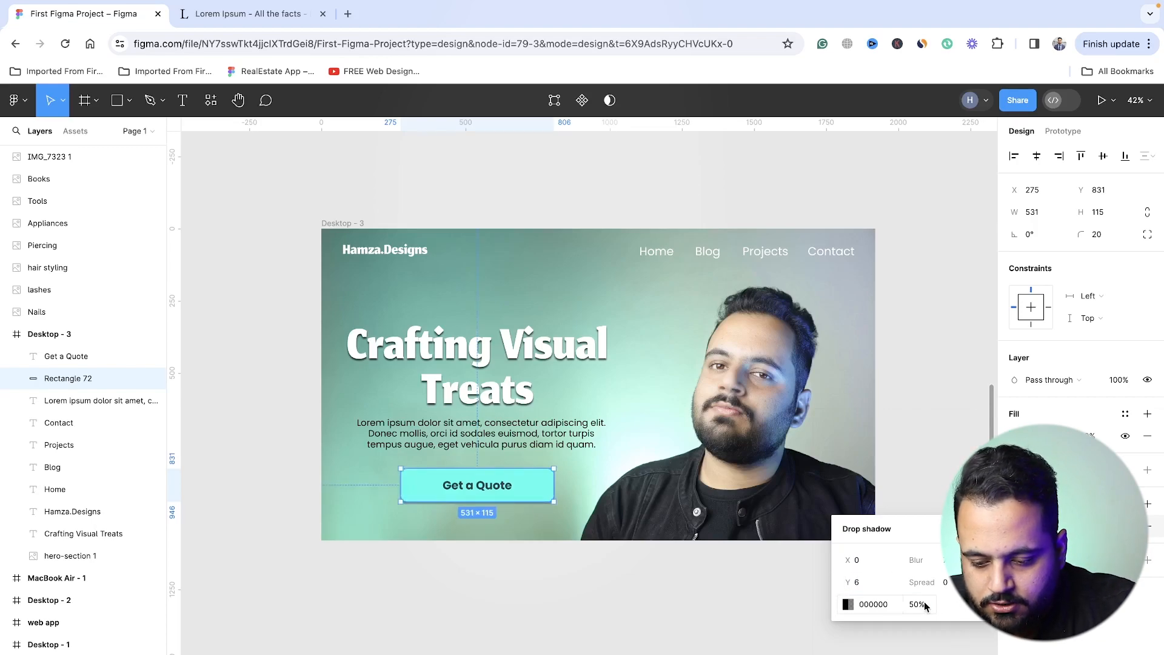
{"action": "left_click", "coordinate": [924, 604]}
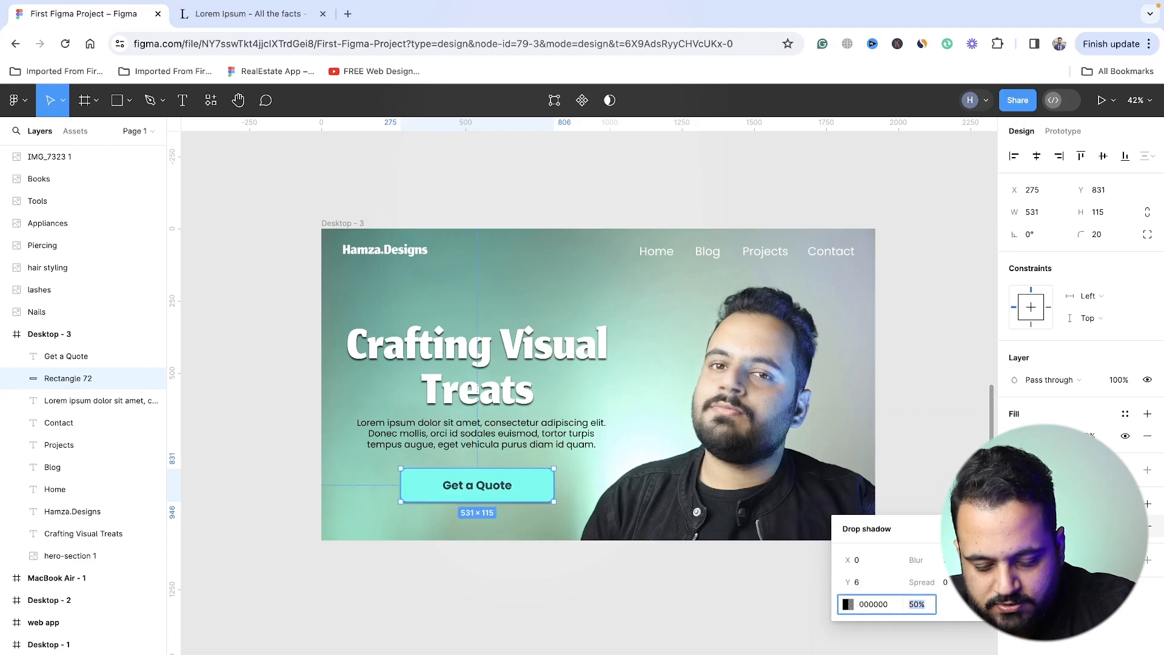
{"action": "type", "text": "35"}
{"action": "key", "text": "Return"}
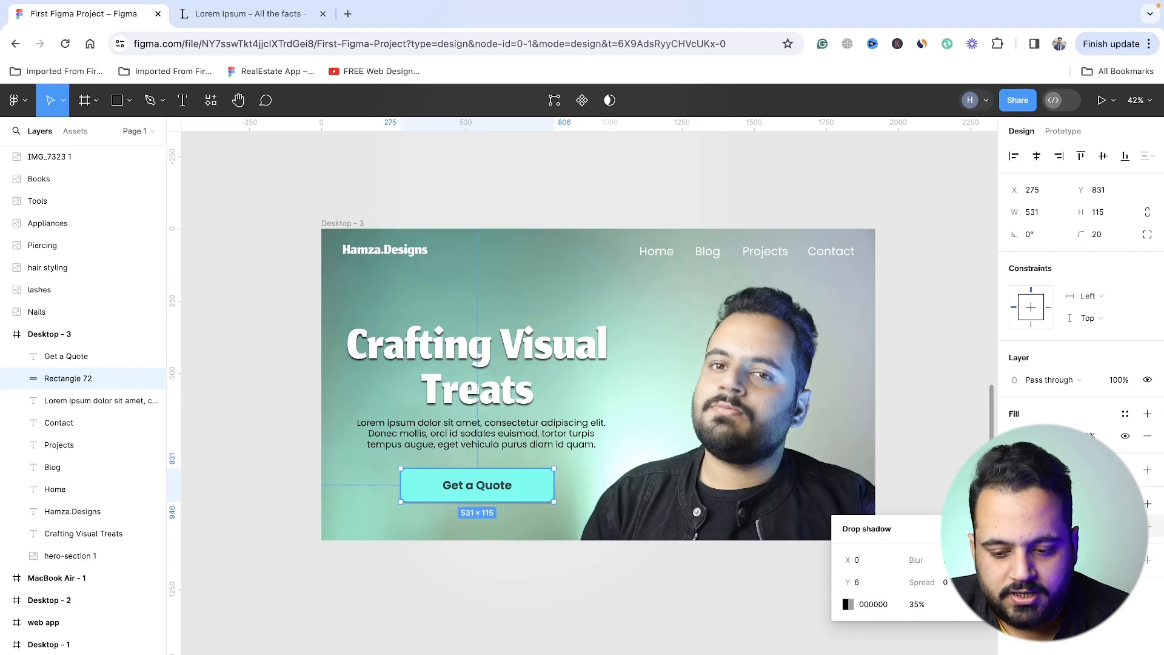
{"action": "key", "text": "Escape"}
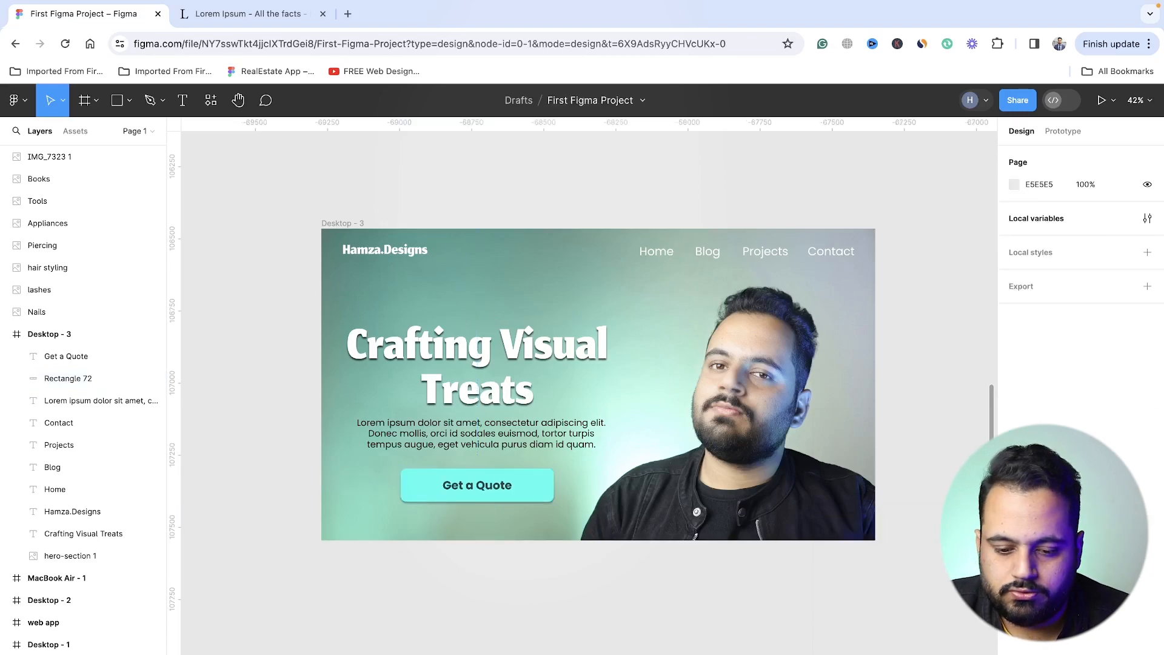